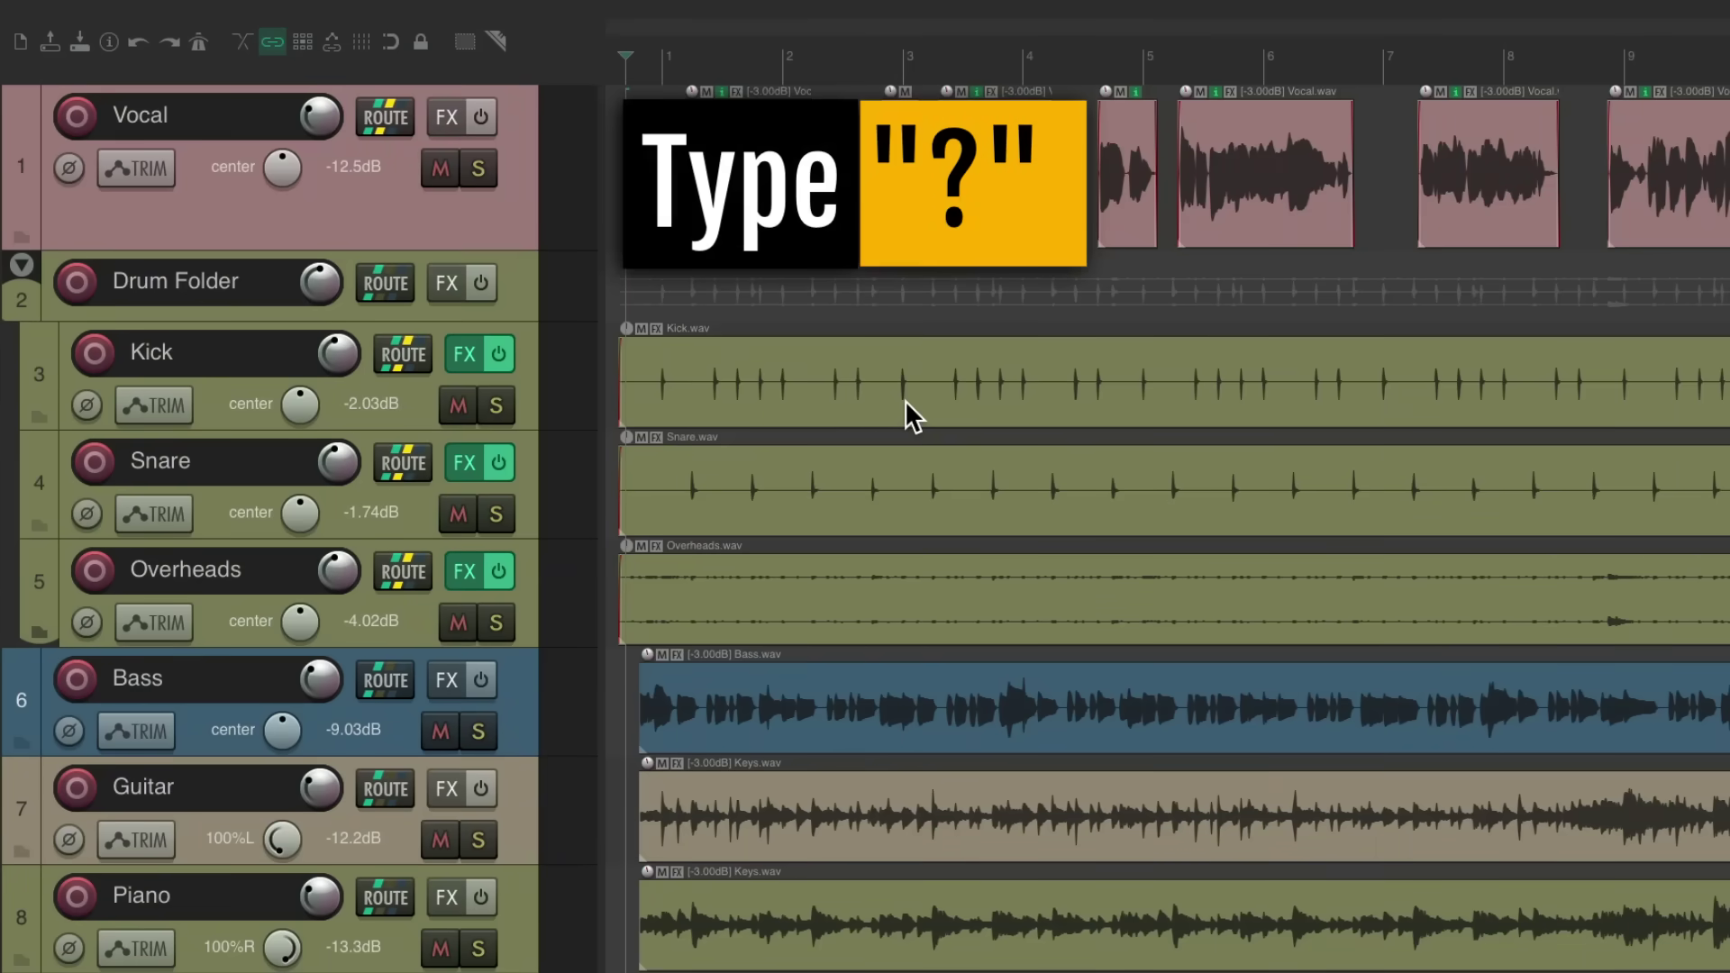
# Open the action list and filter it for "solo item" to look through the item solo actions
pyautogui.hotkey('shift', '/')
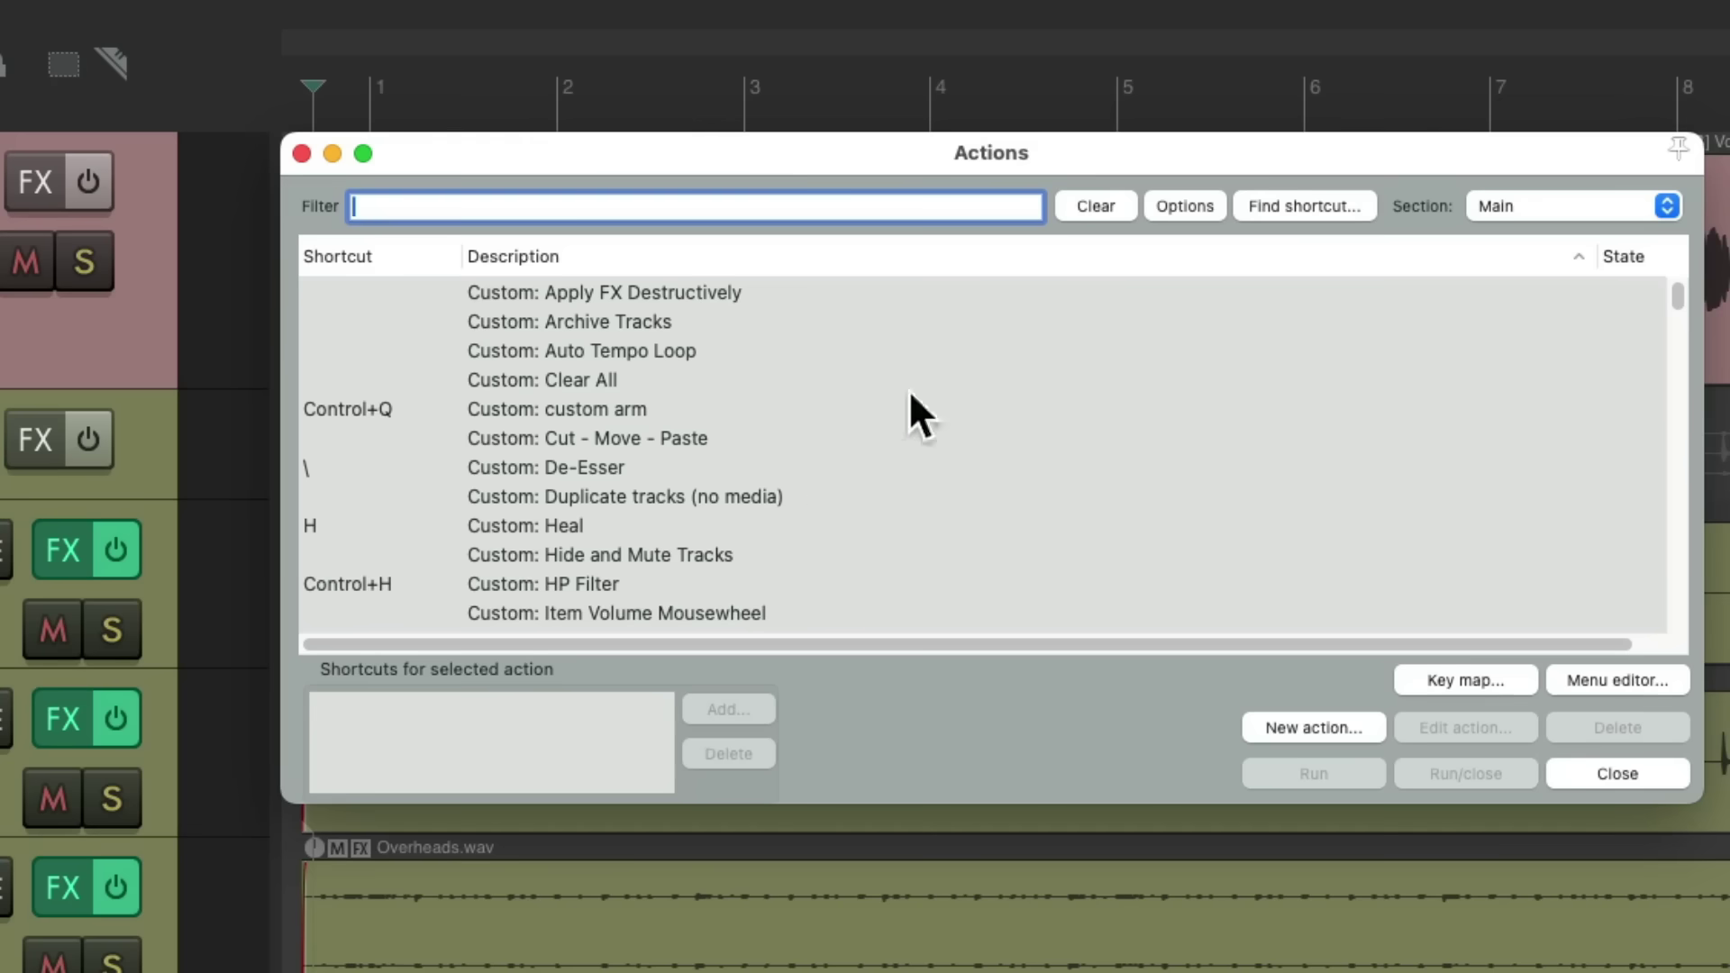
pyautogui.write('solo item')
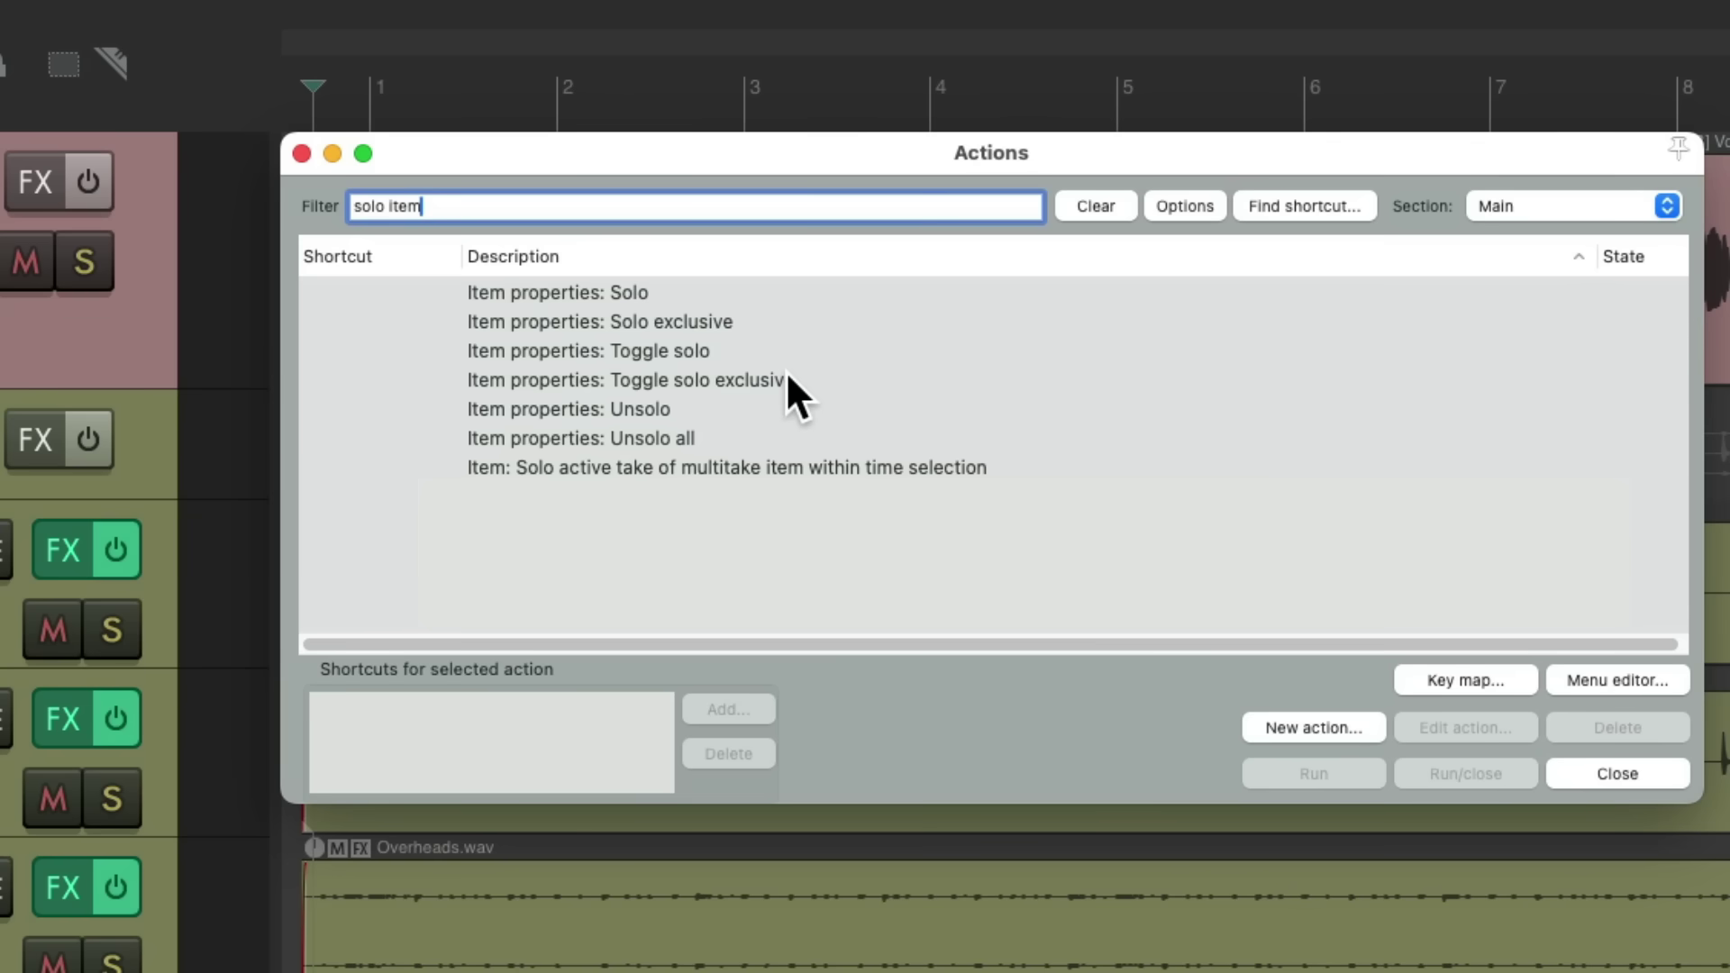
pyautogui.click(757, 294)
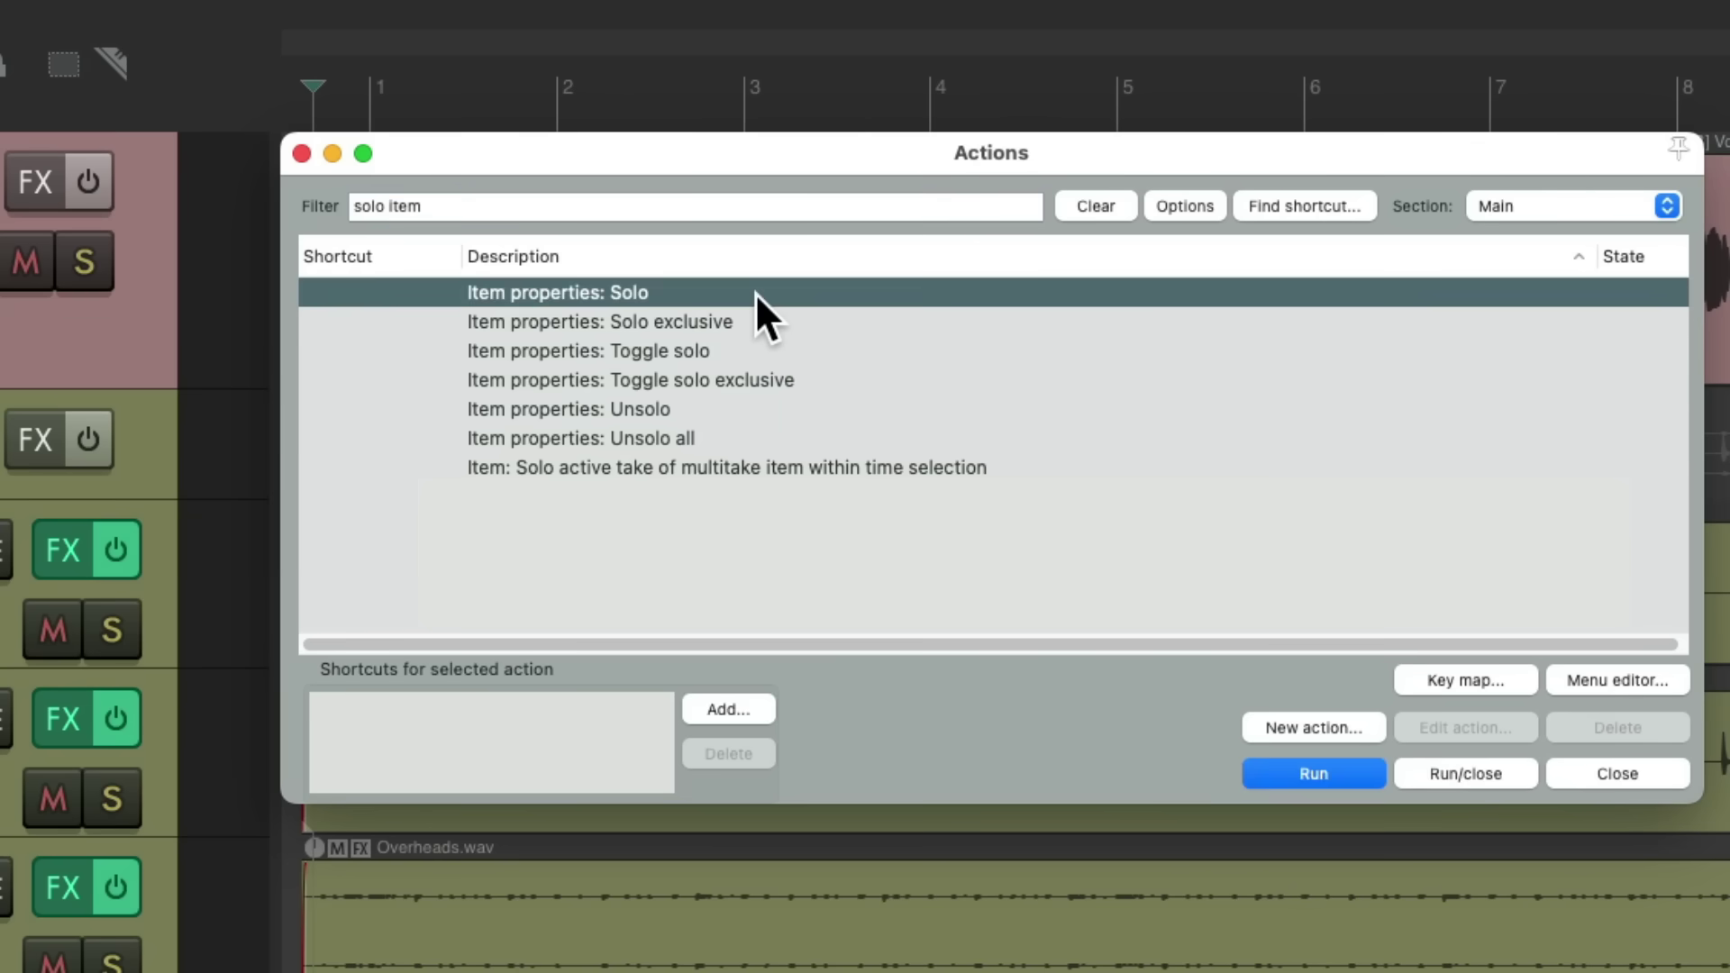
pyautogui.click(779, 351)
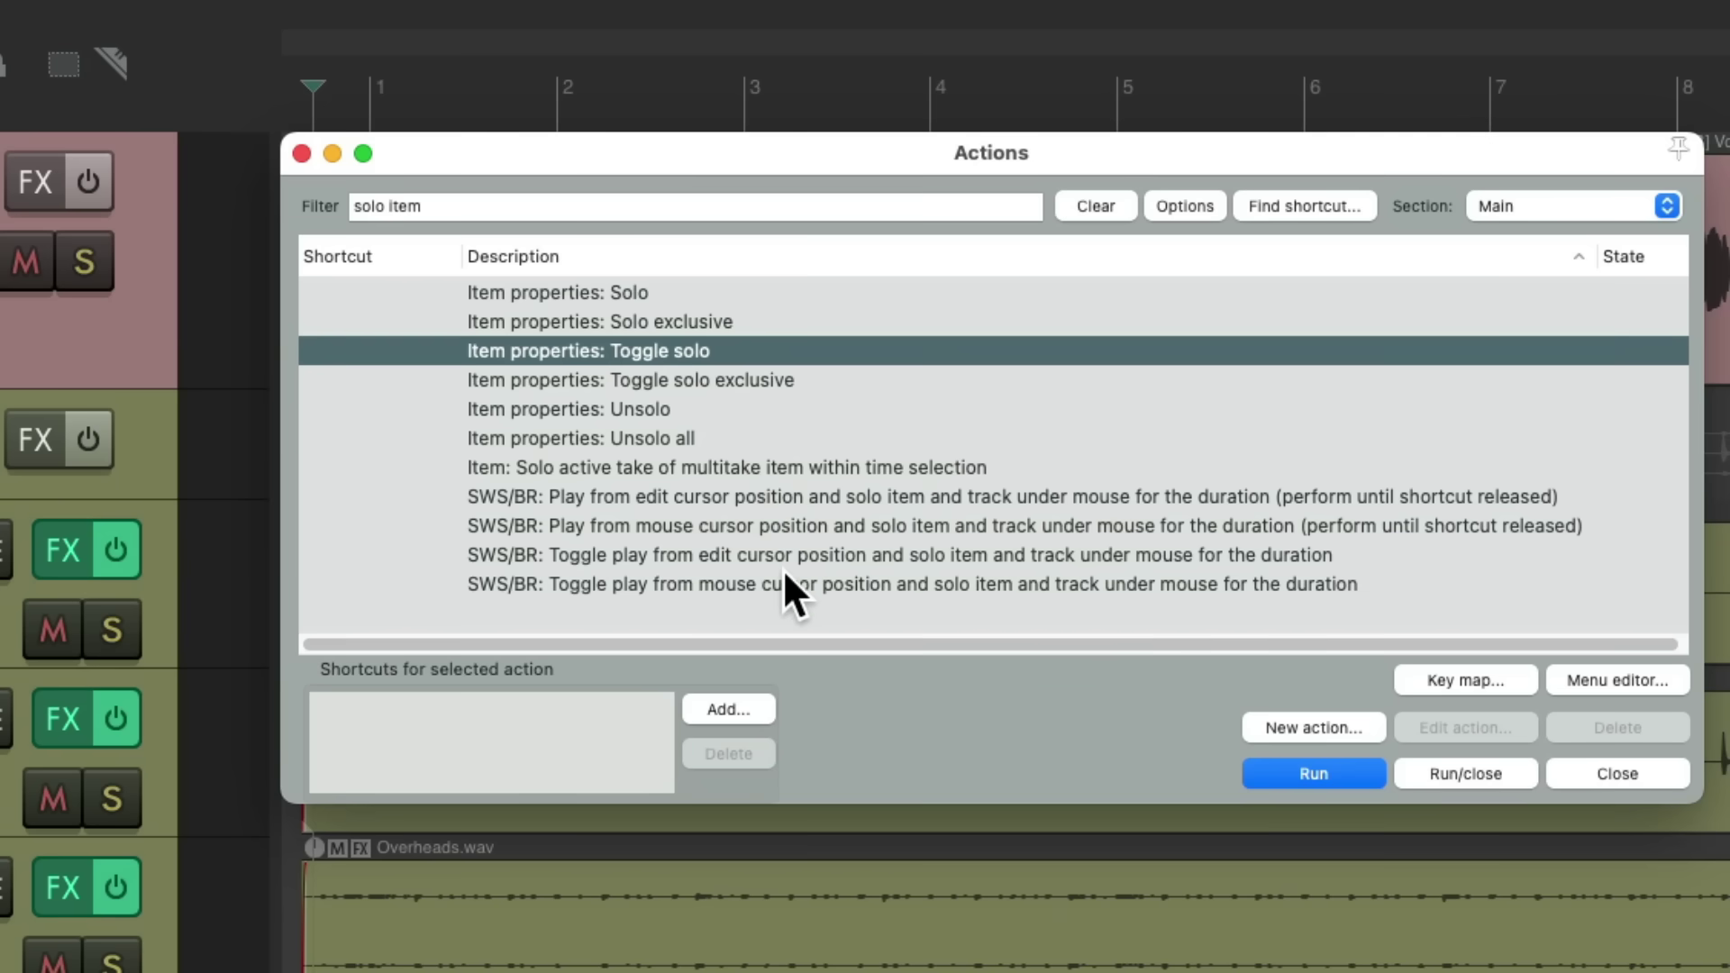
# Assign Control+S to the SWS/BR action that toggles play from edit cursor position and solos the item and track under mouse
pyautogui.click(759, 555)
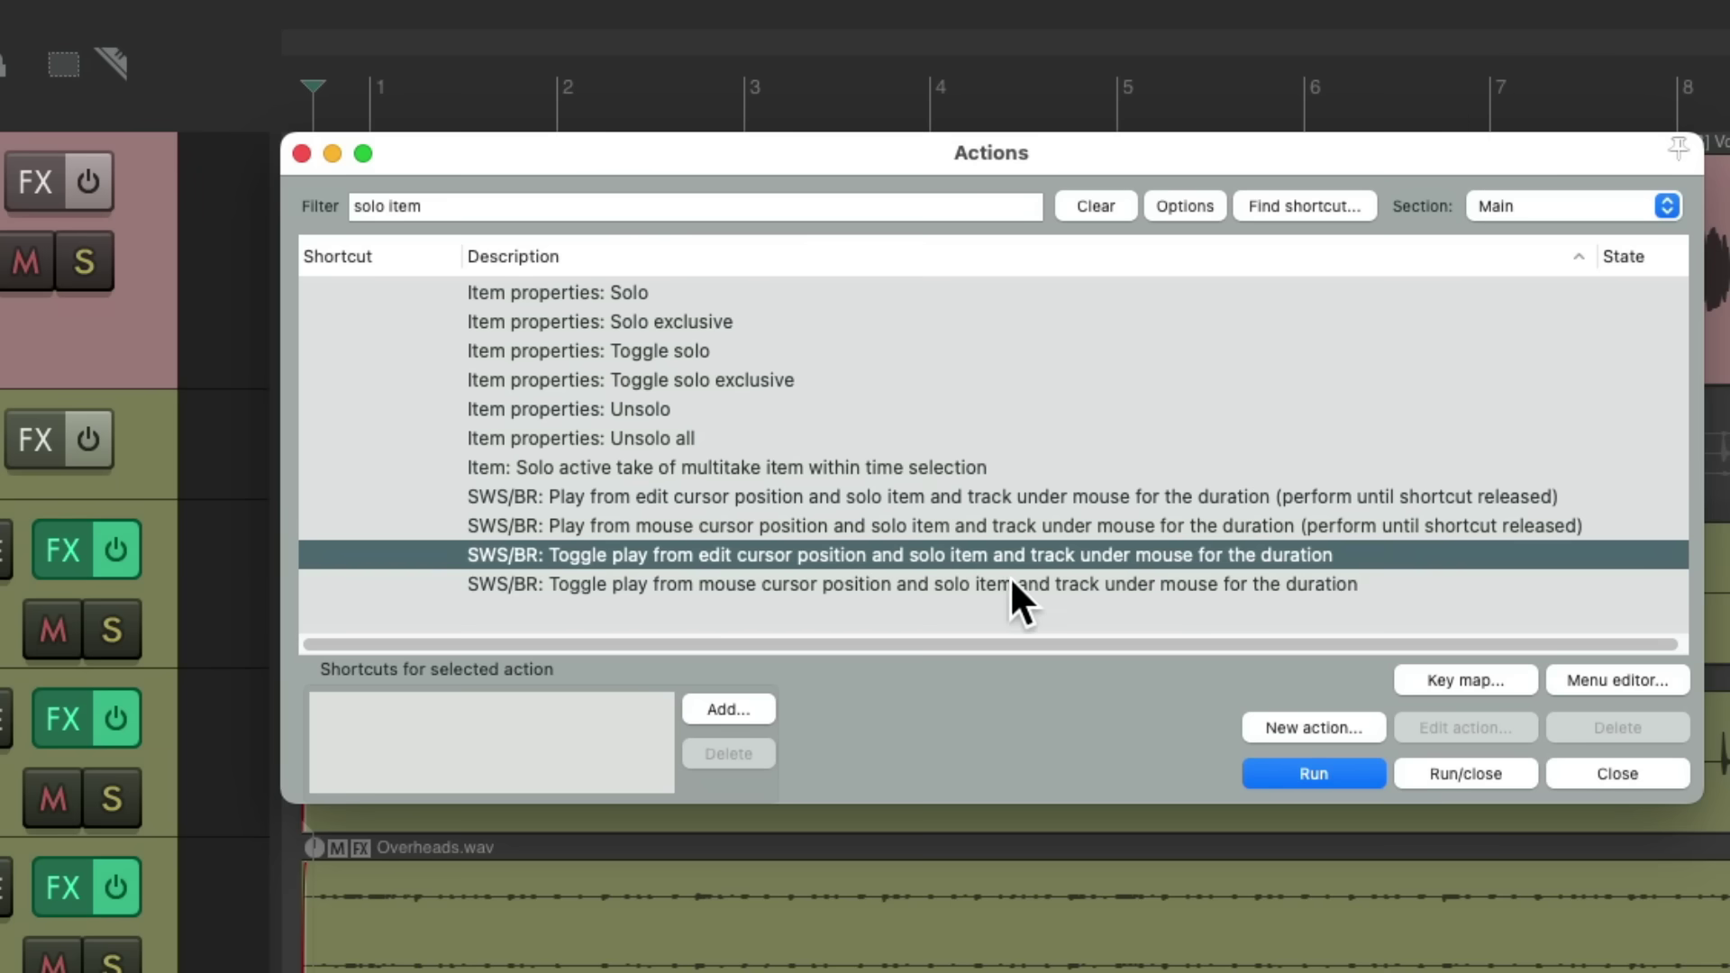
pyautogui.click(744, 703)
pyautogui.hotkey('ctrl', 's')
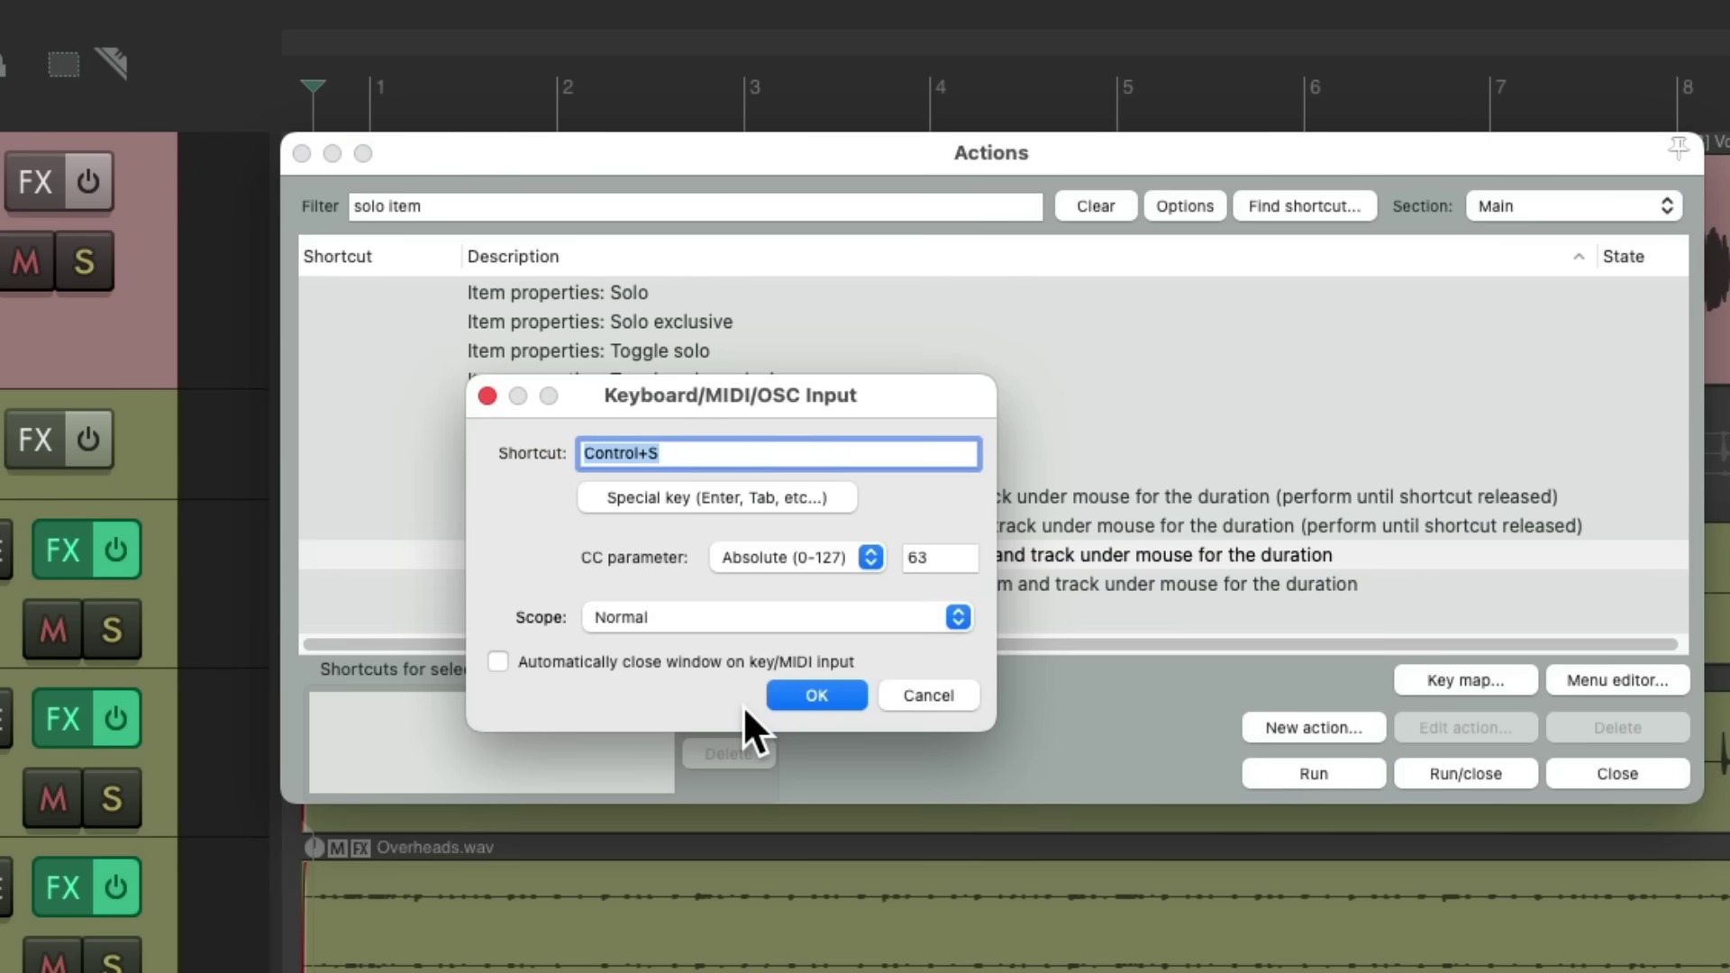
pyautogui.press('Return')
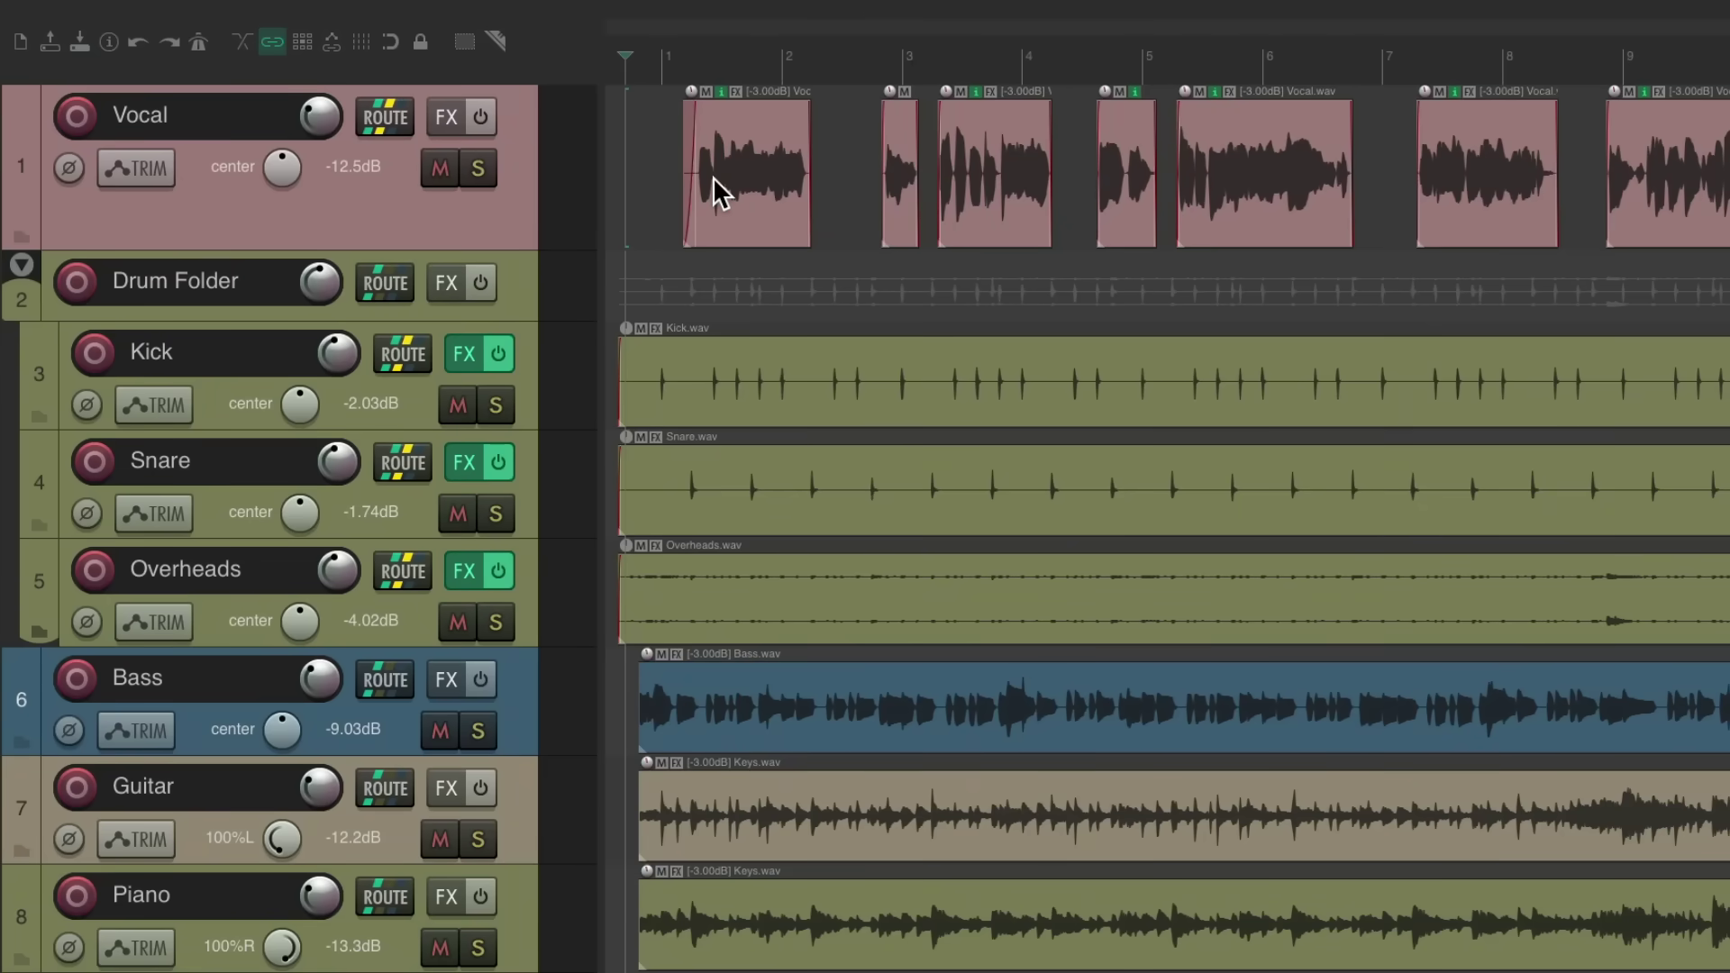
# Audition the first vocal item and the Kick item soloed from the edit cursor using the toggle action, stopping after each
pyautogui.hotkey('ctrl', 's')
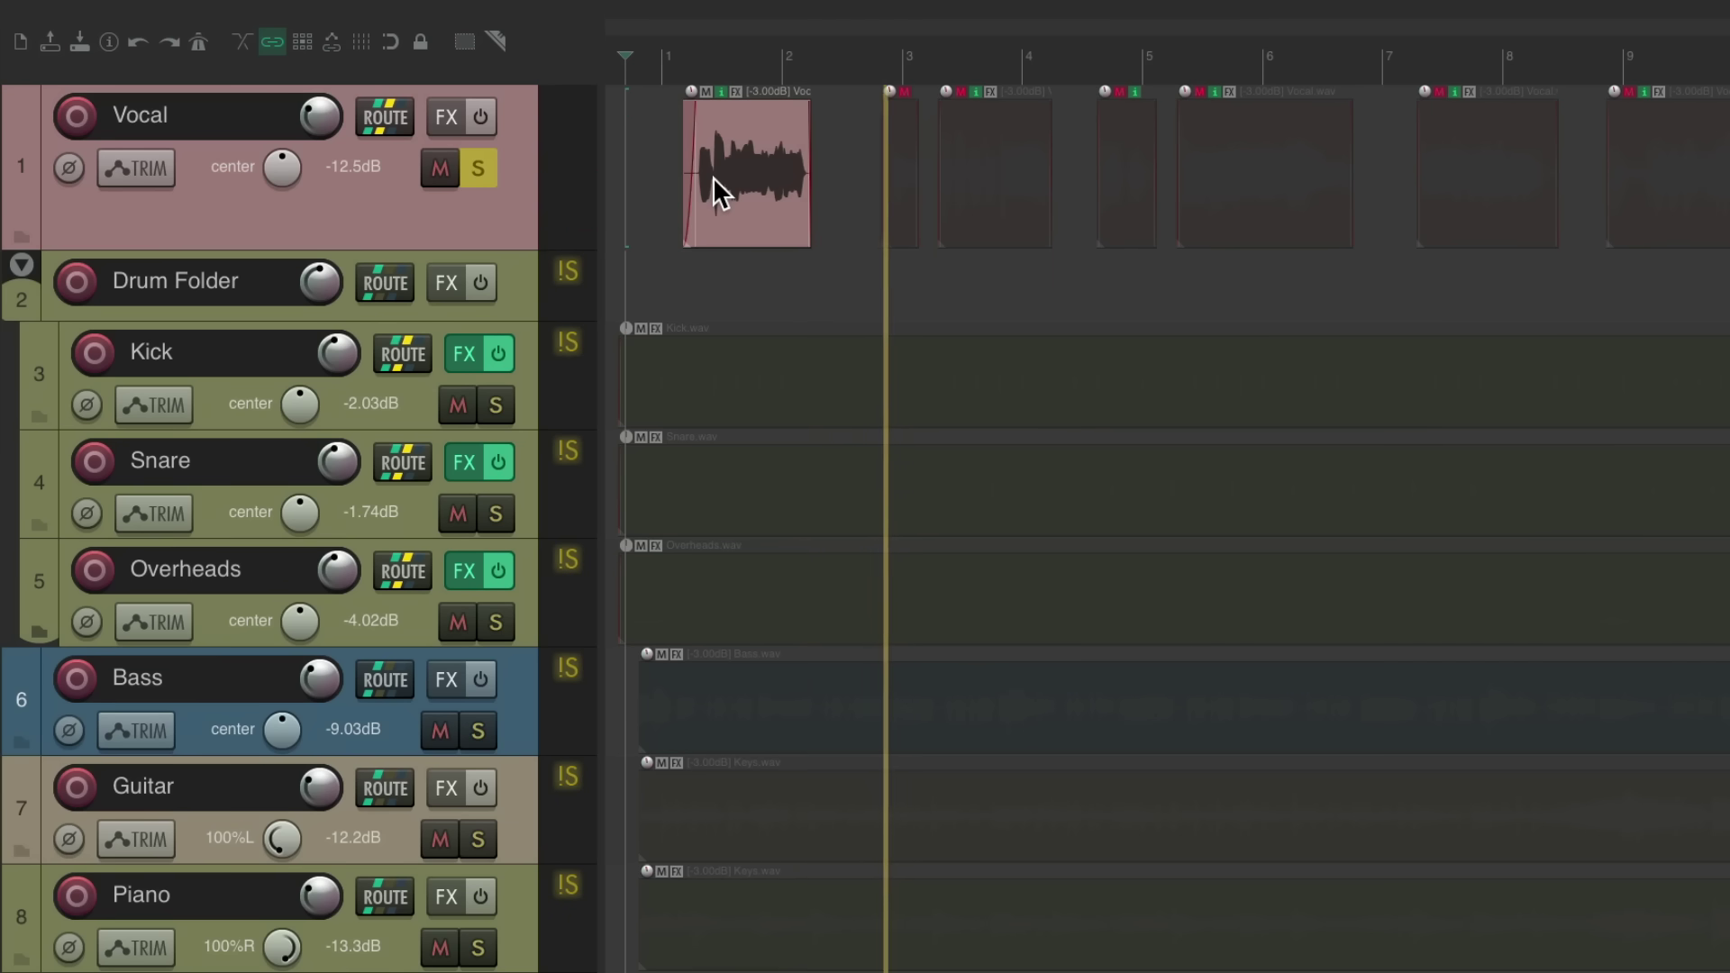
pyautogui.hotkey('ctrl', 'alt', 's')
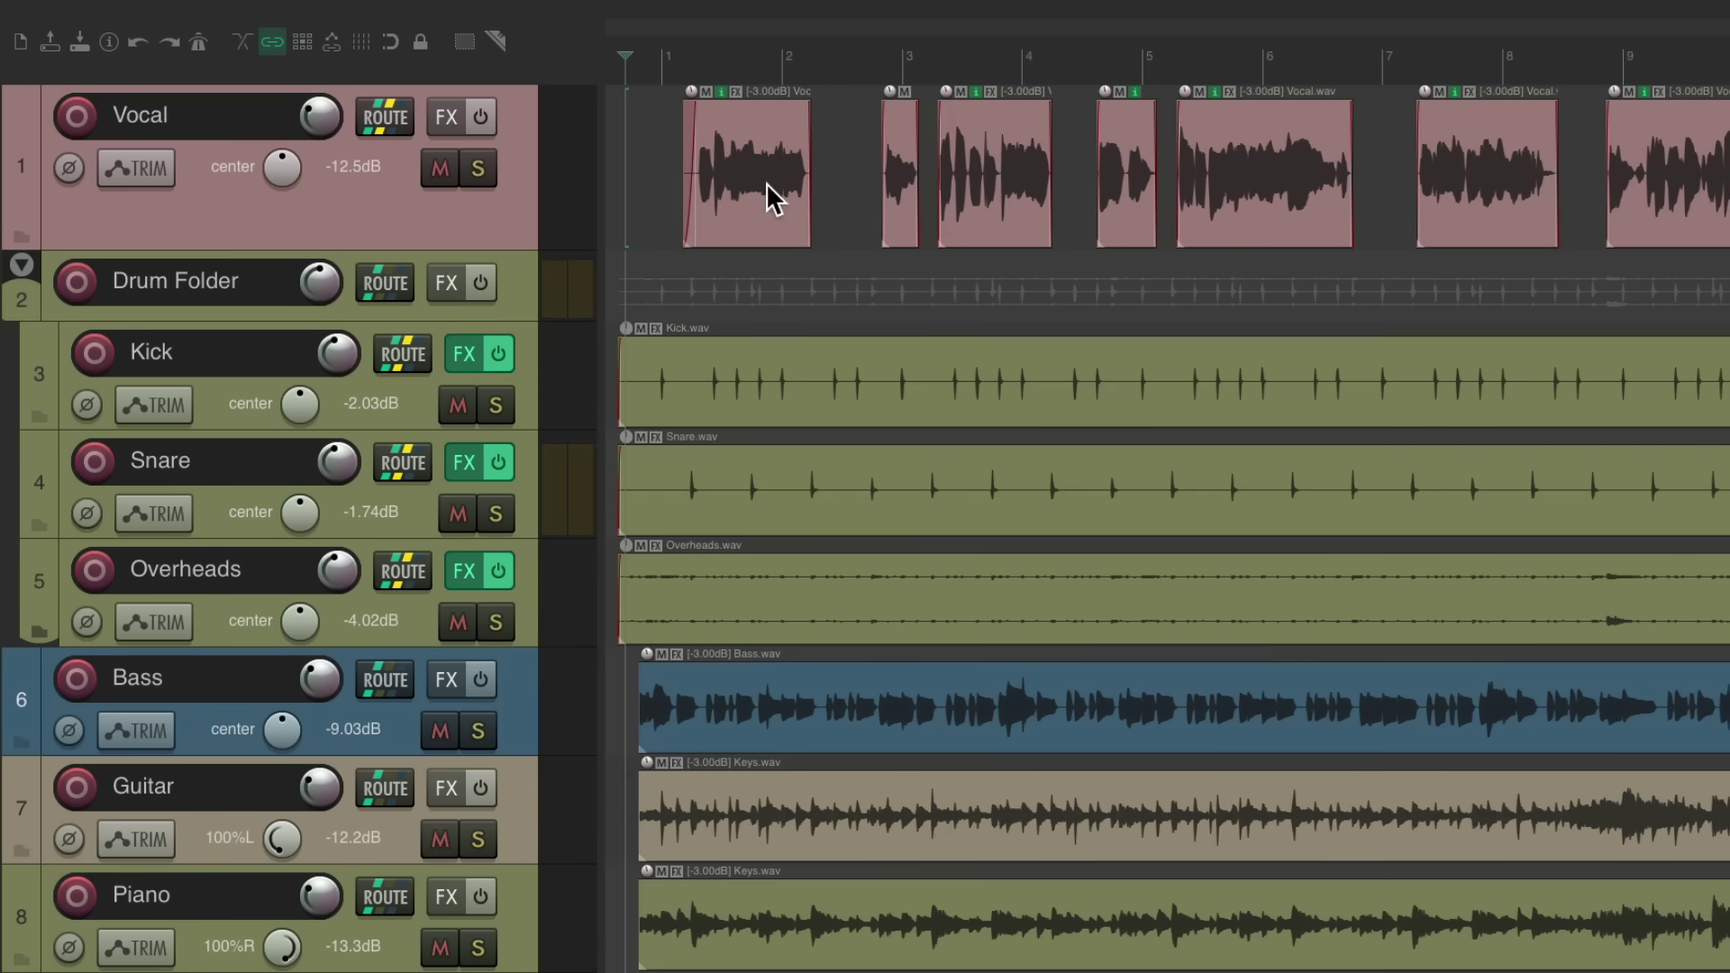
pyautogui.hotkey('ctrl', 'alt', 's')
pyautogui.press('space')
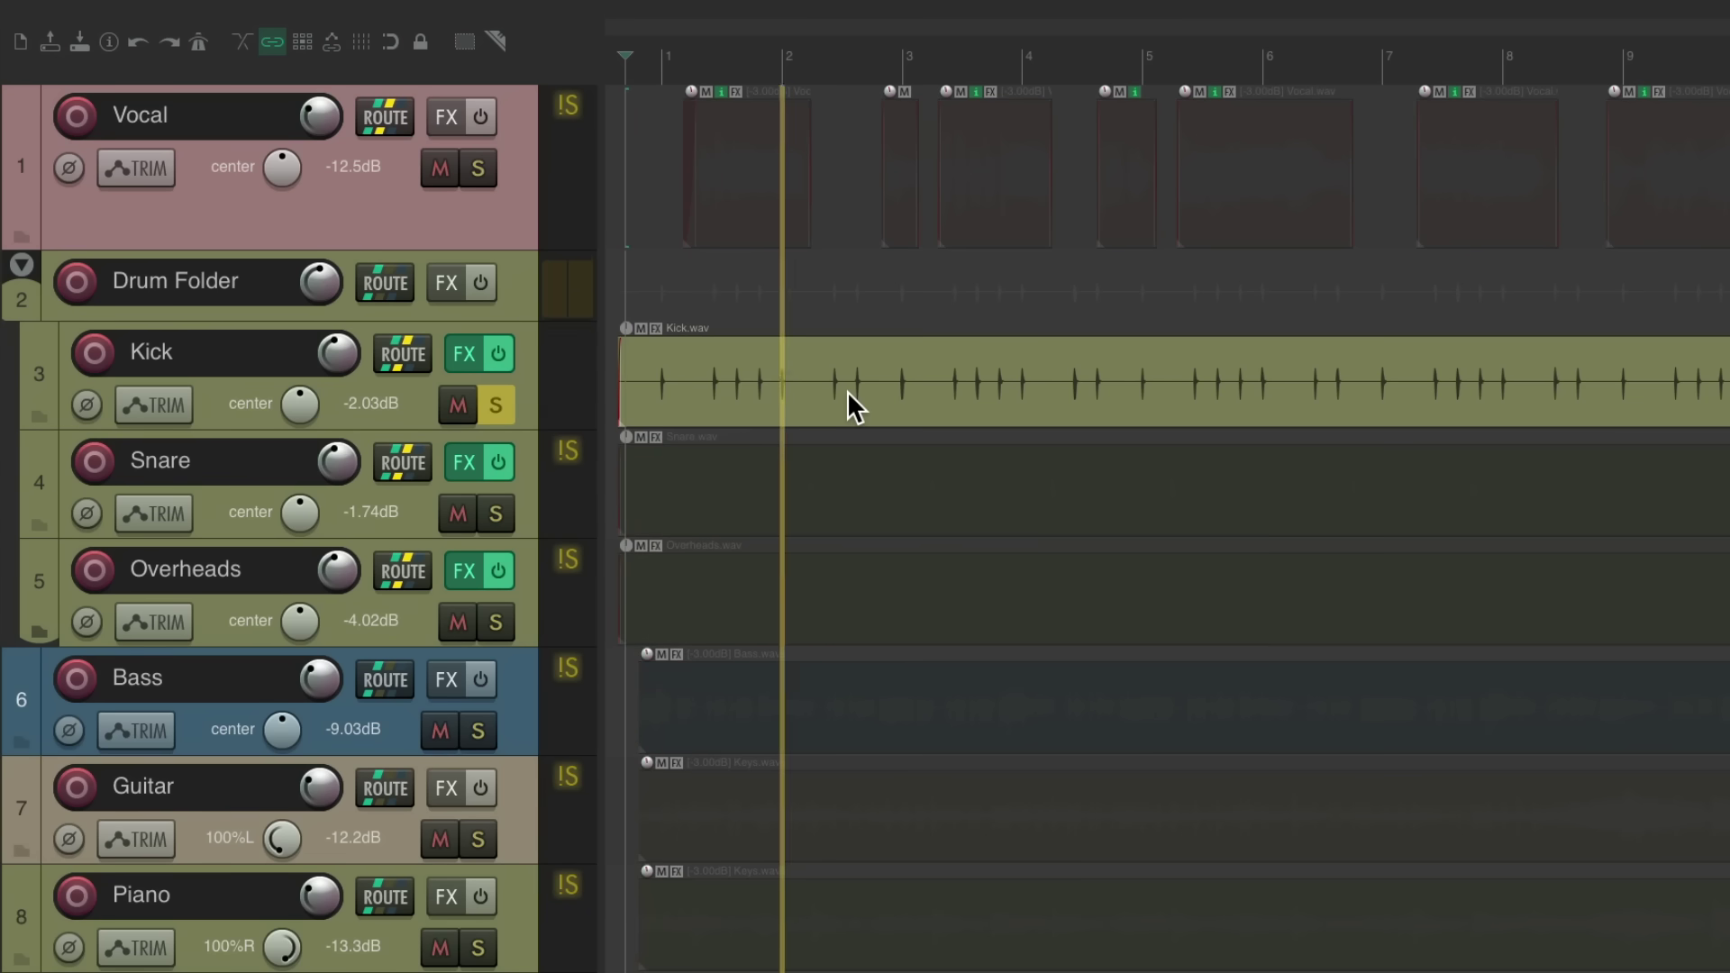
pyautogui.hotkey('ctrl', 'alt', 's')
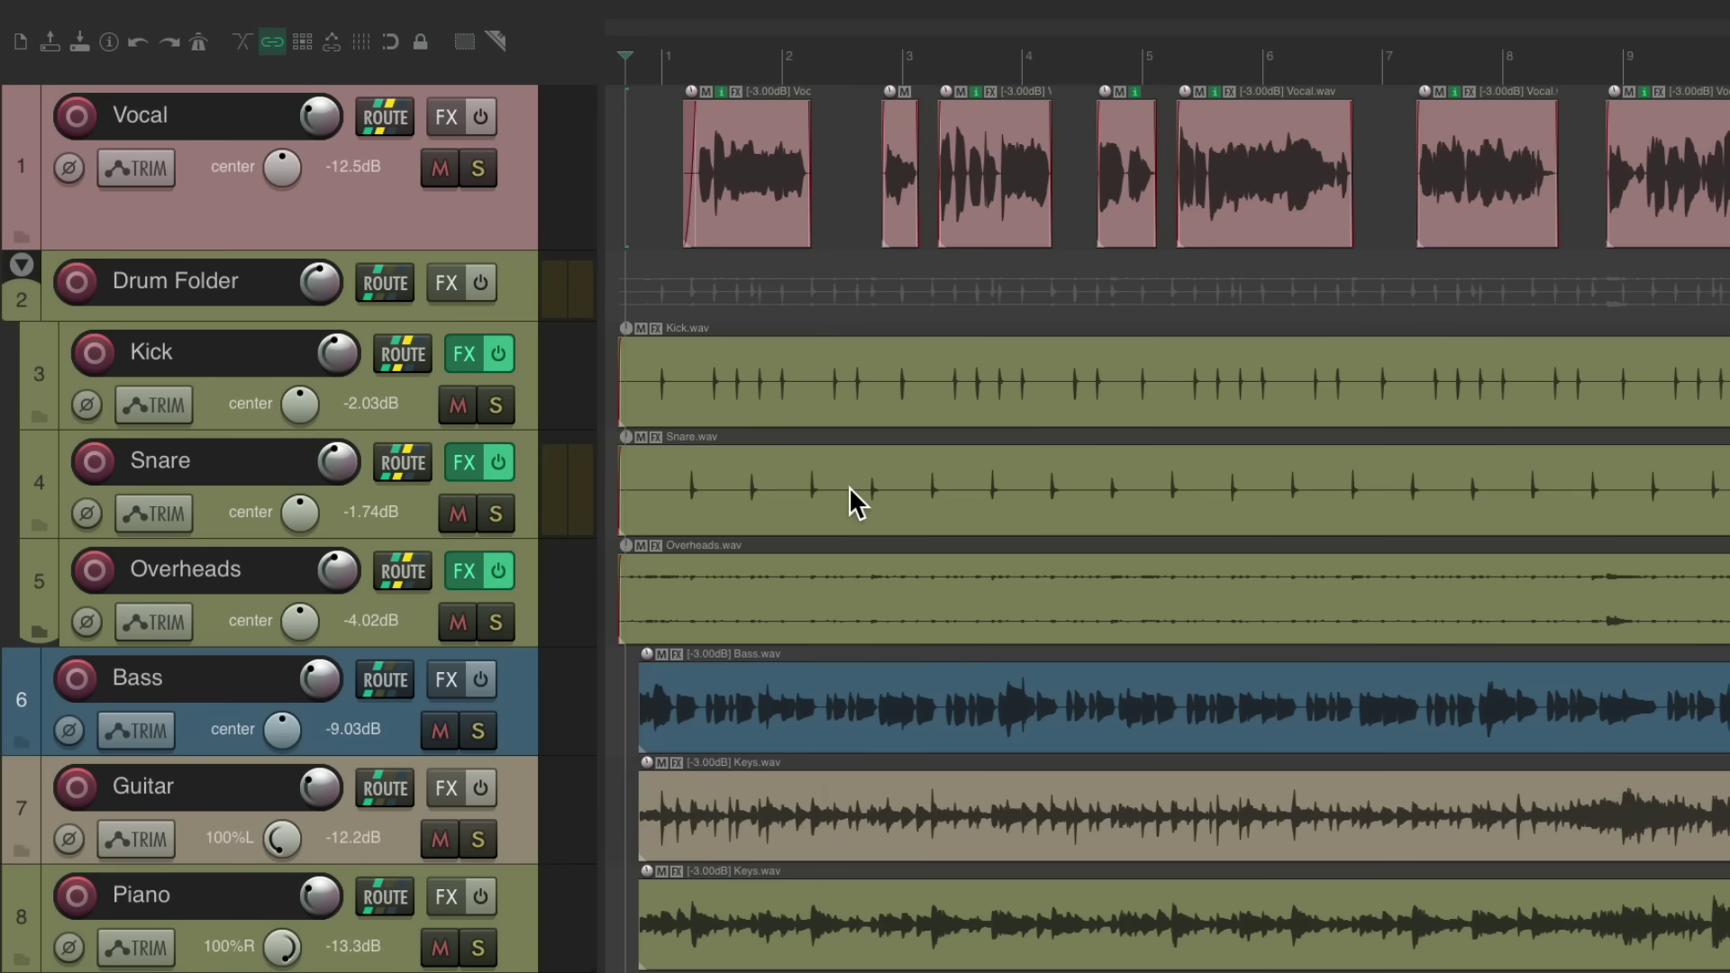
# Audition the Bass item soloed from the edit cursor, and stop playback
pyautogui.hotkey('alt', 's')
pyautogui.press('space')
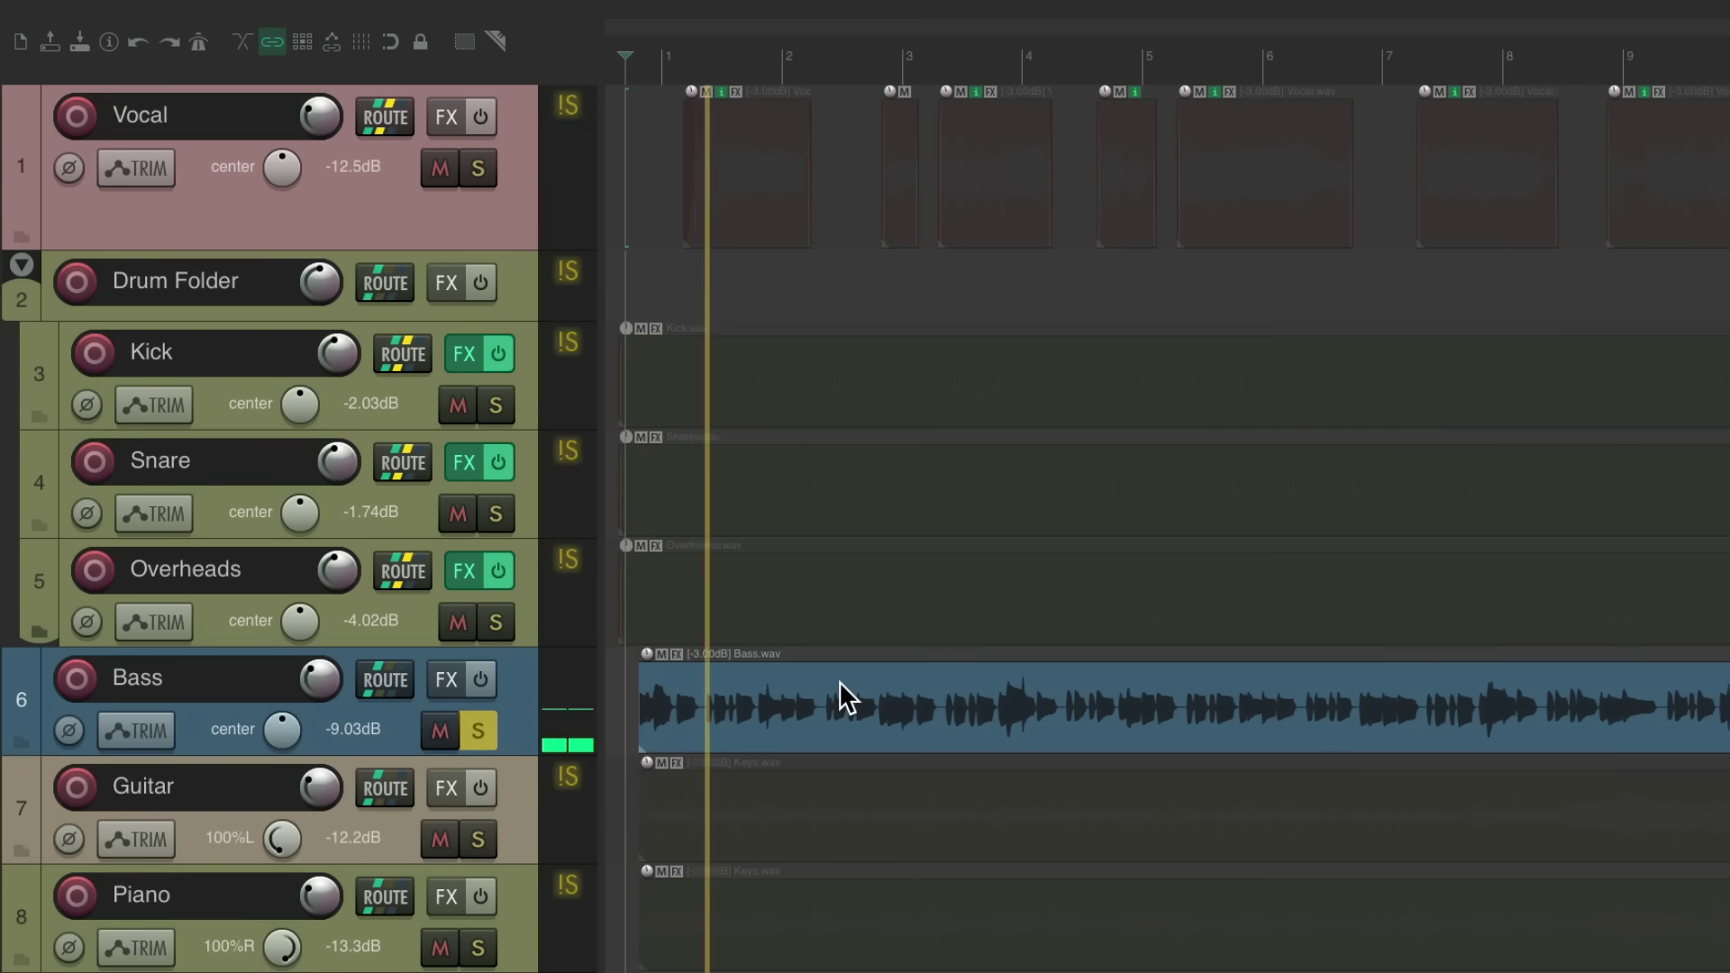
pyautogui.hotkey('ctrl', 'alt', 's')
pyautogui.press('space')
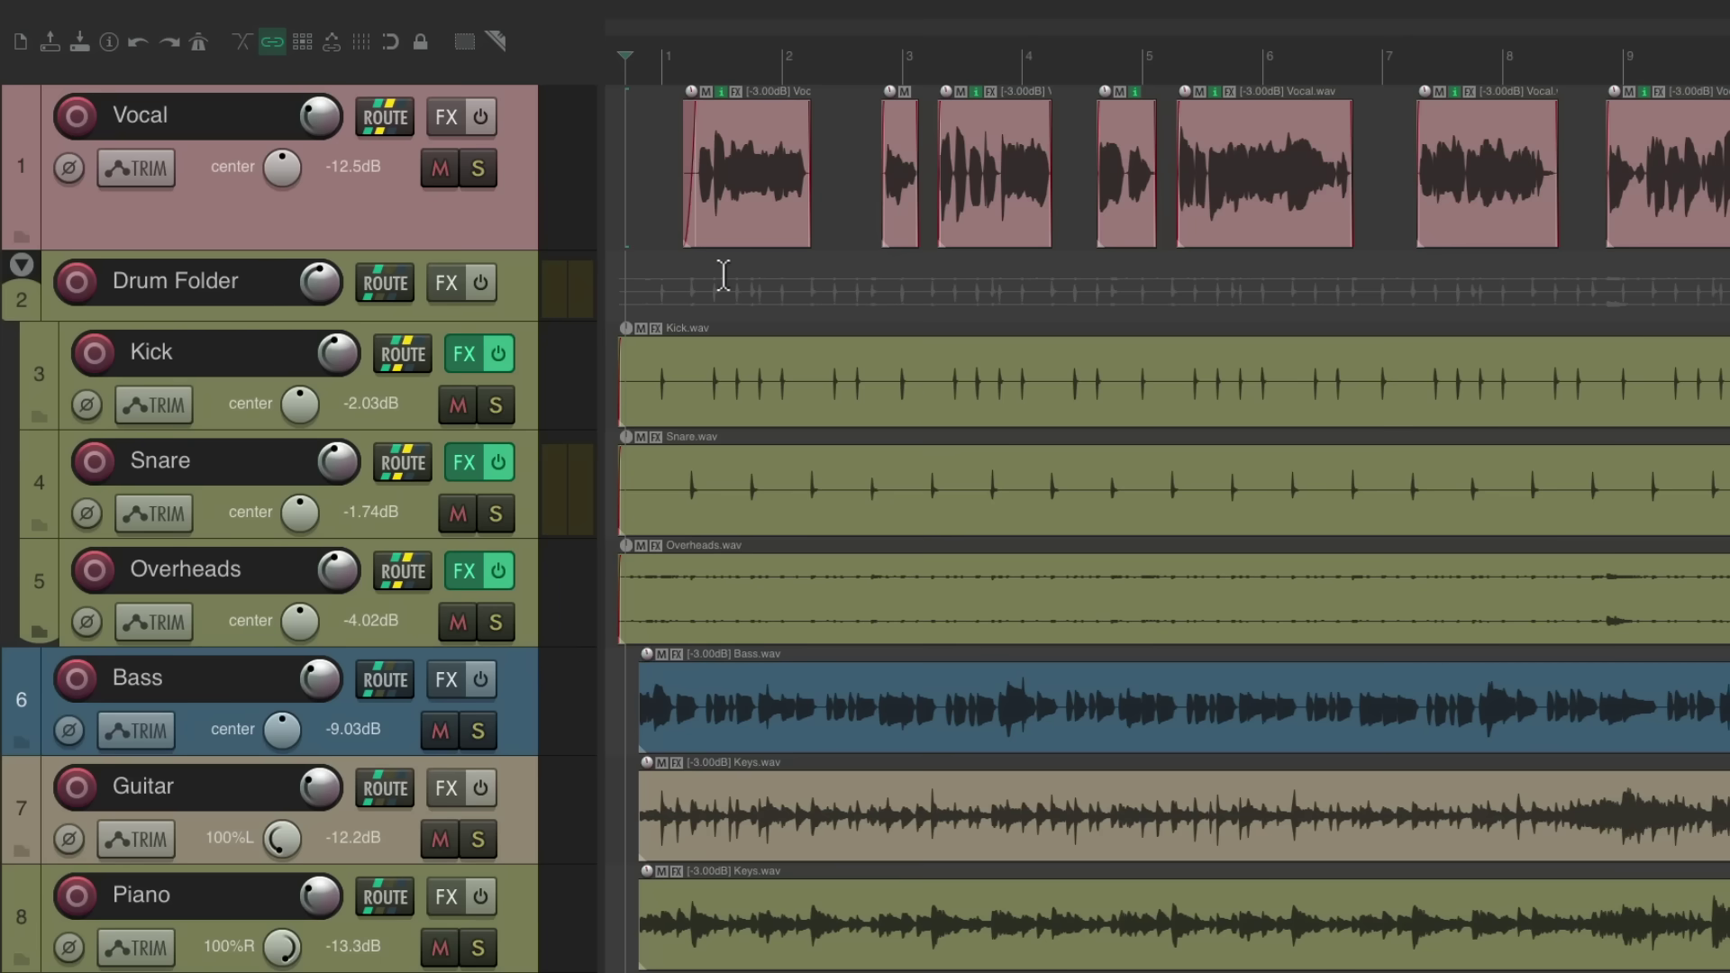
# Audition the Drum Folder with its child tracks soloed from the edit cursor, and stop playback
pyautogui.press('F6')
pyautogui.press('space')
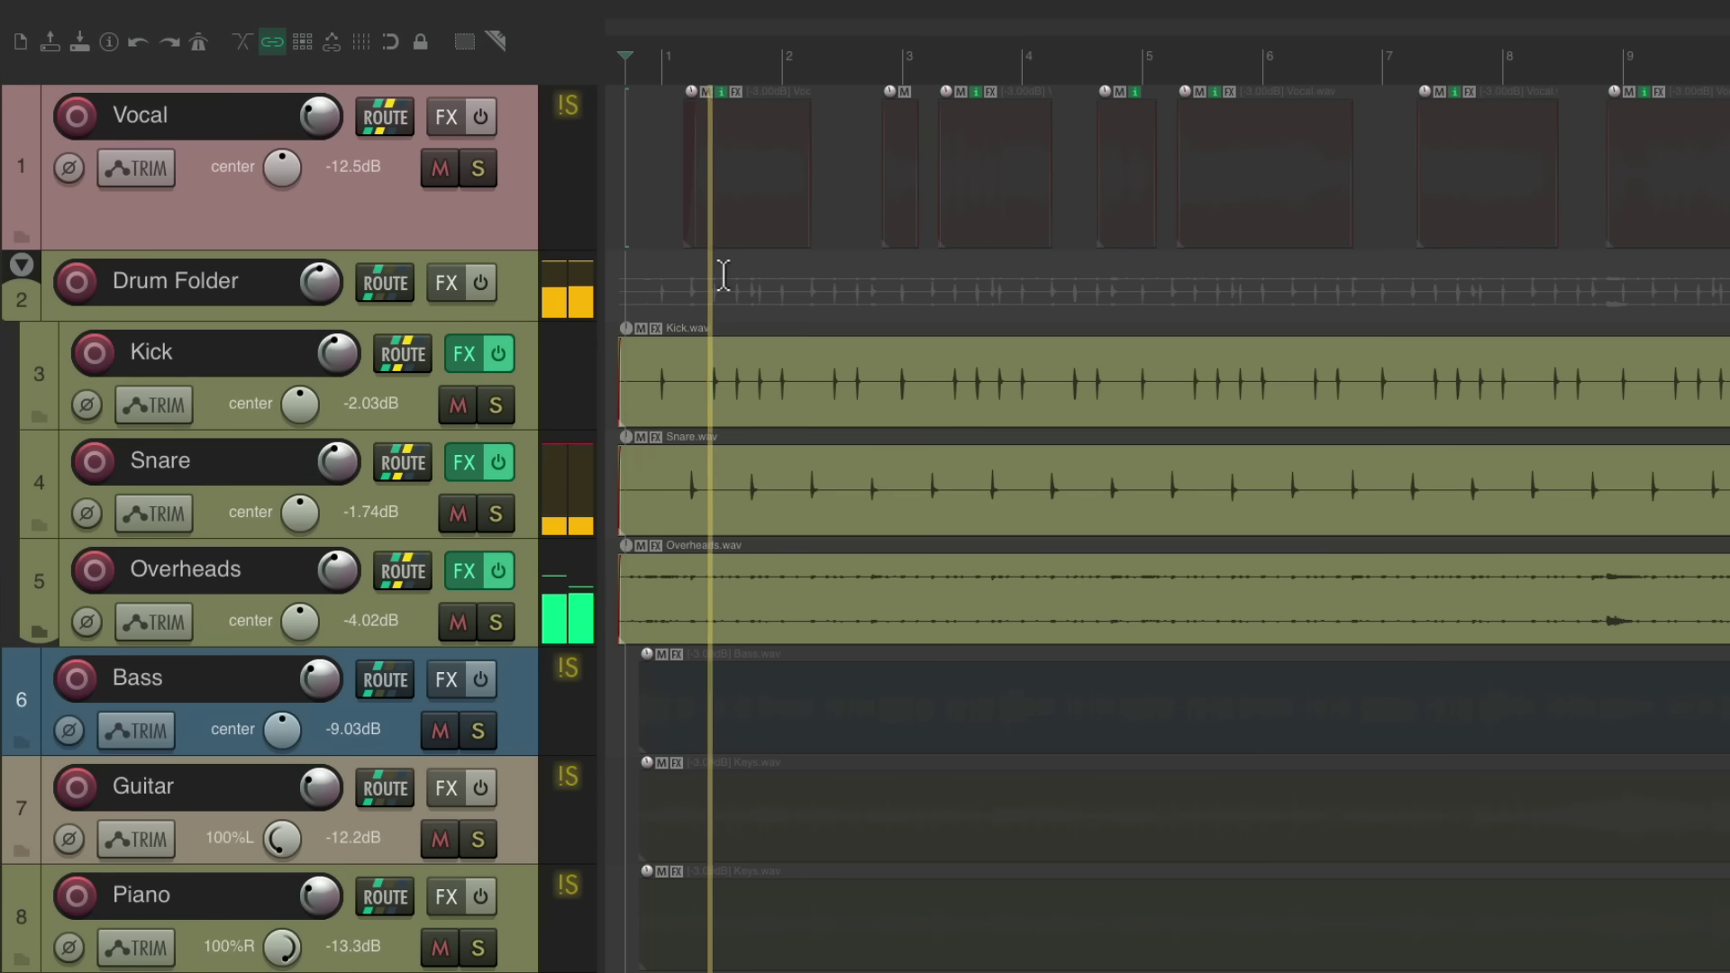
pyautogui.press('F6')
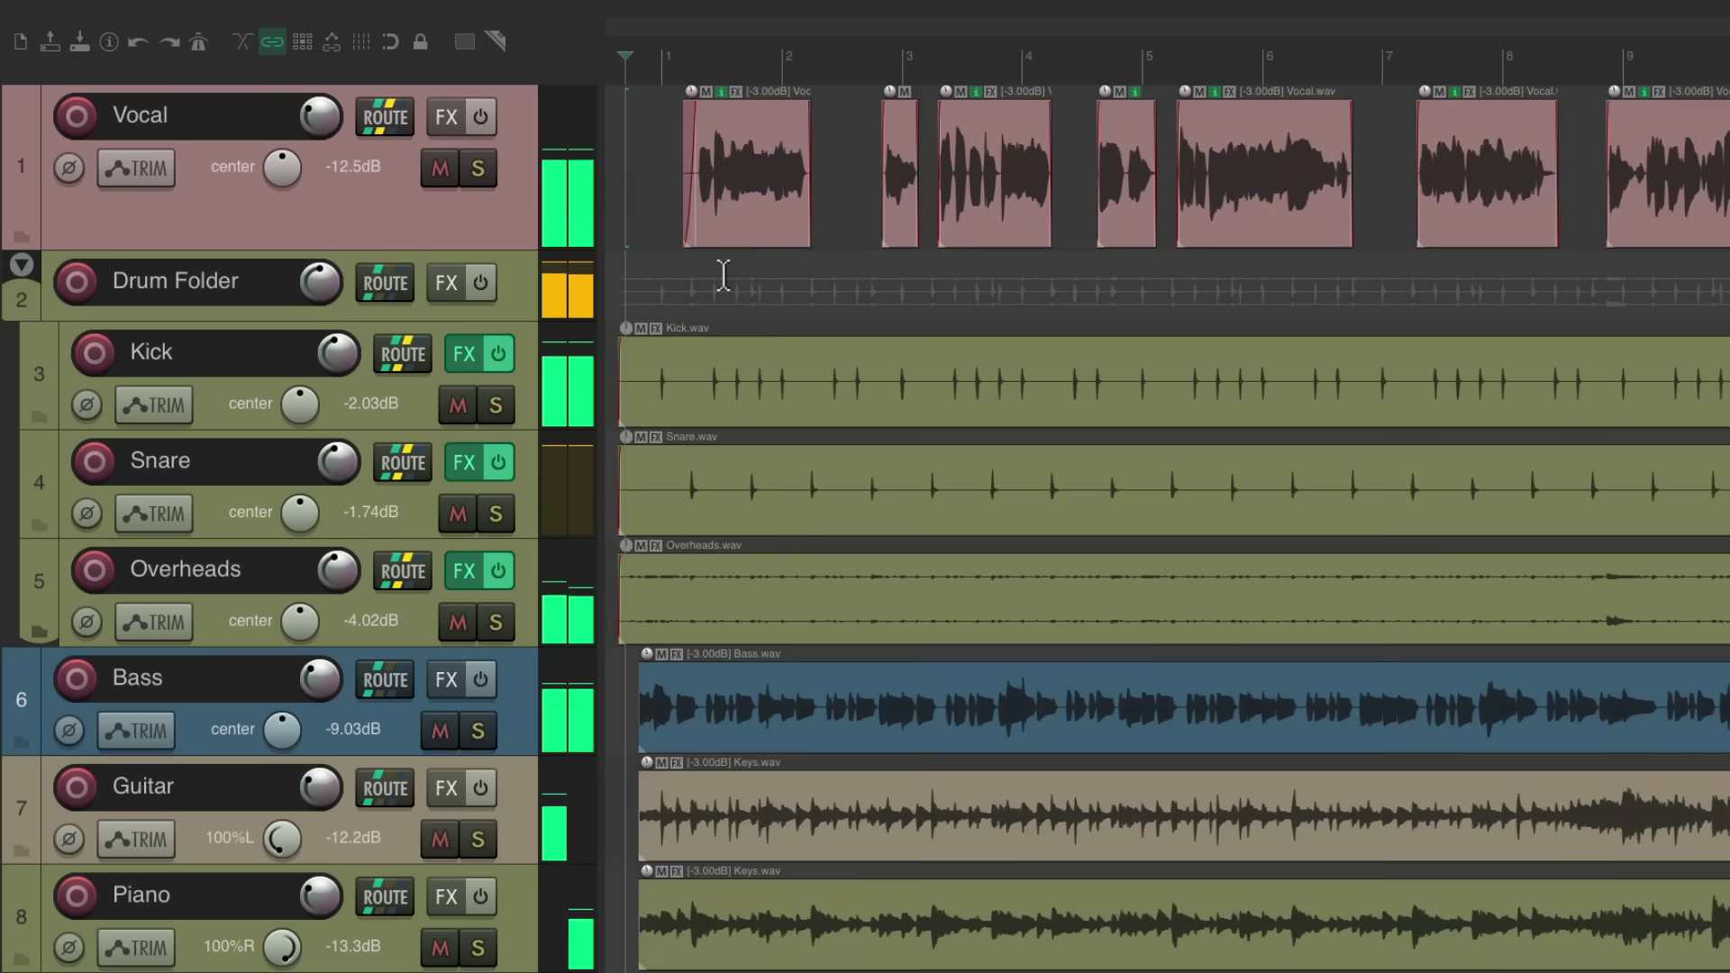
pyautogui.press('space')
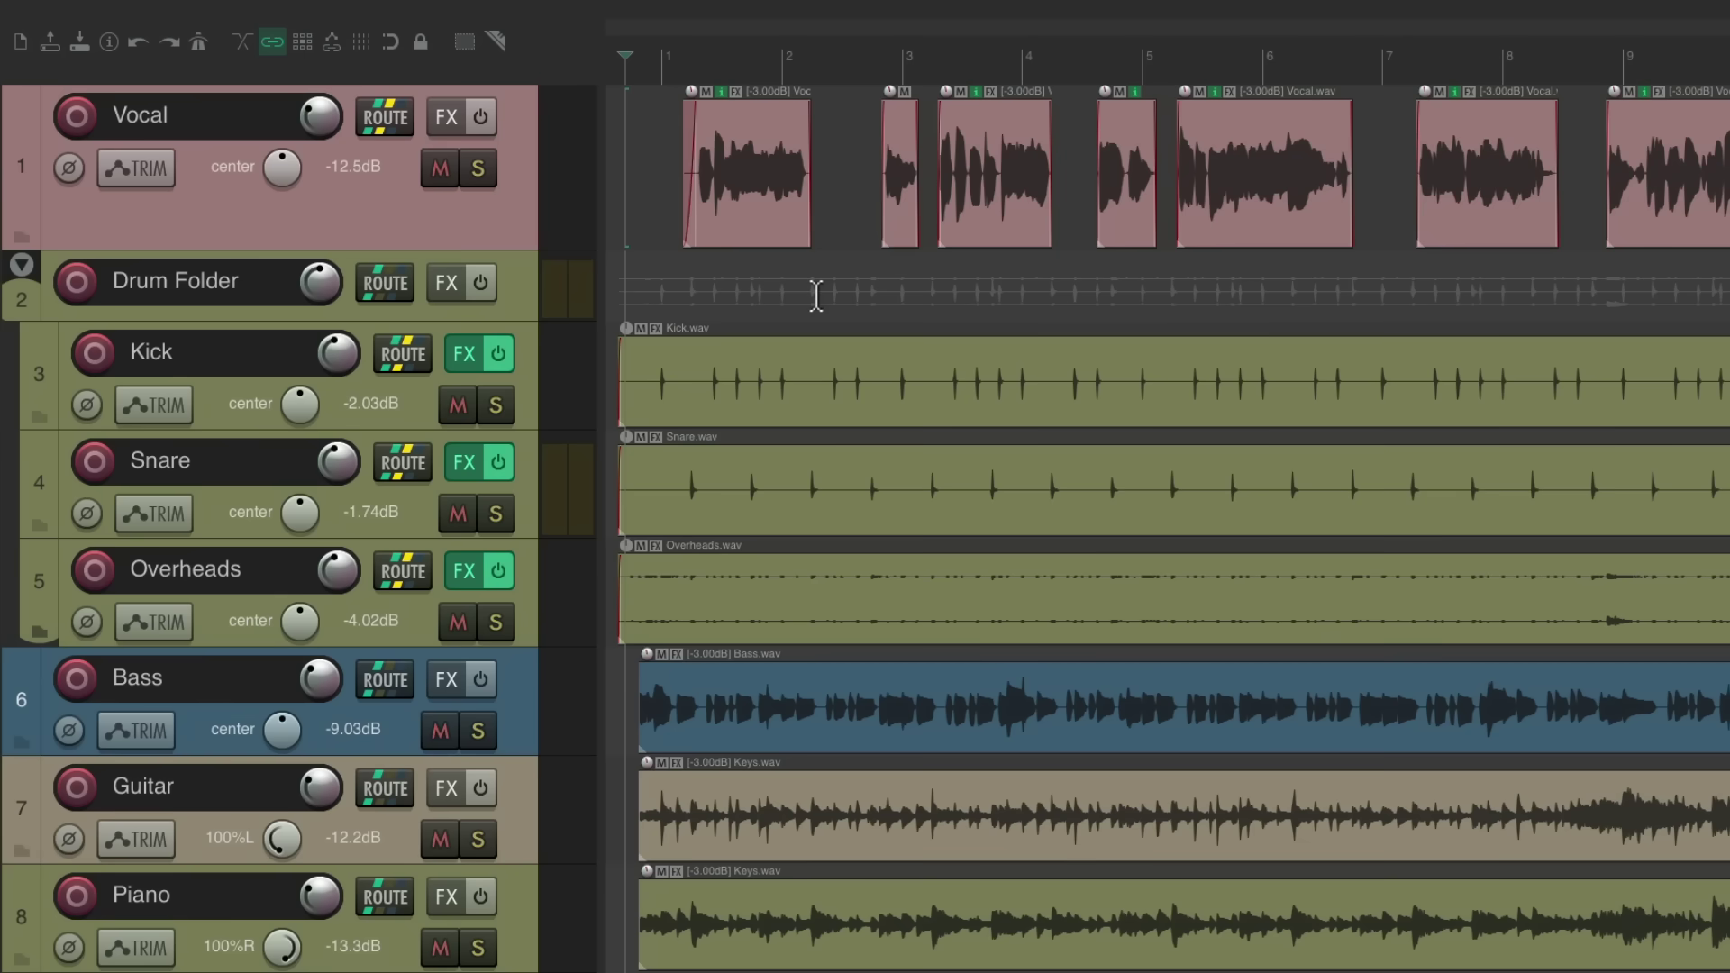
# Reassign Control+S to the SWS/BR action that toggles play from mouse cursor position and solos the item and track under mouse
pyautogui.hotkey('shift', '/')
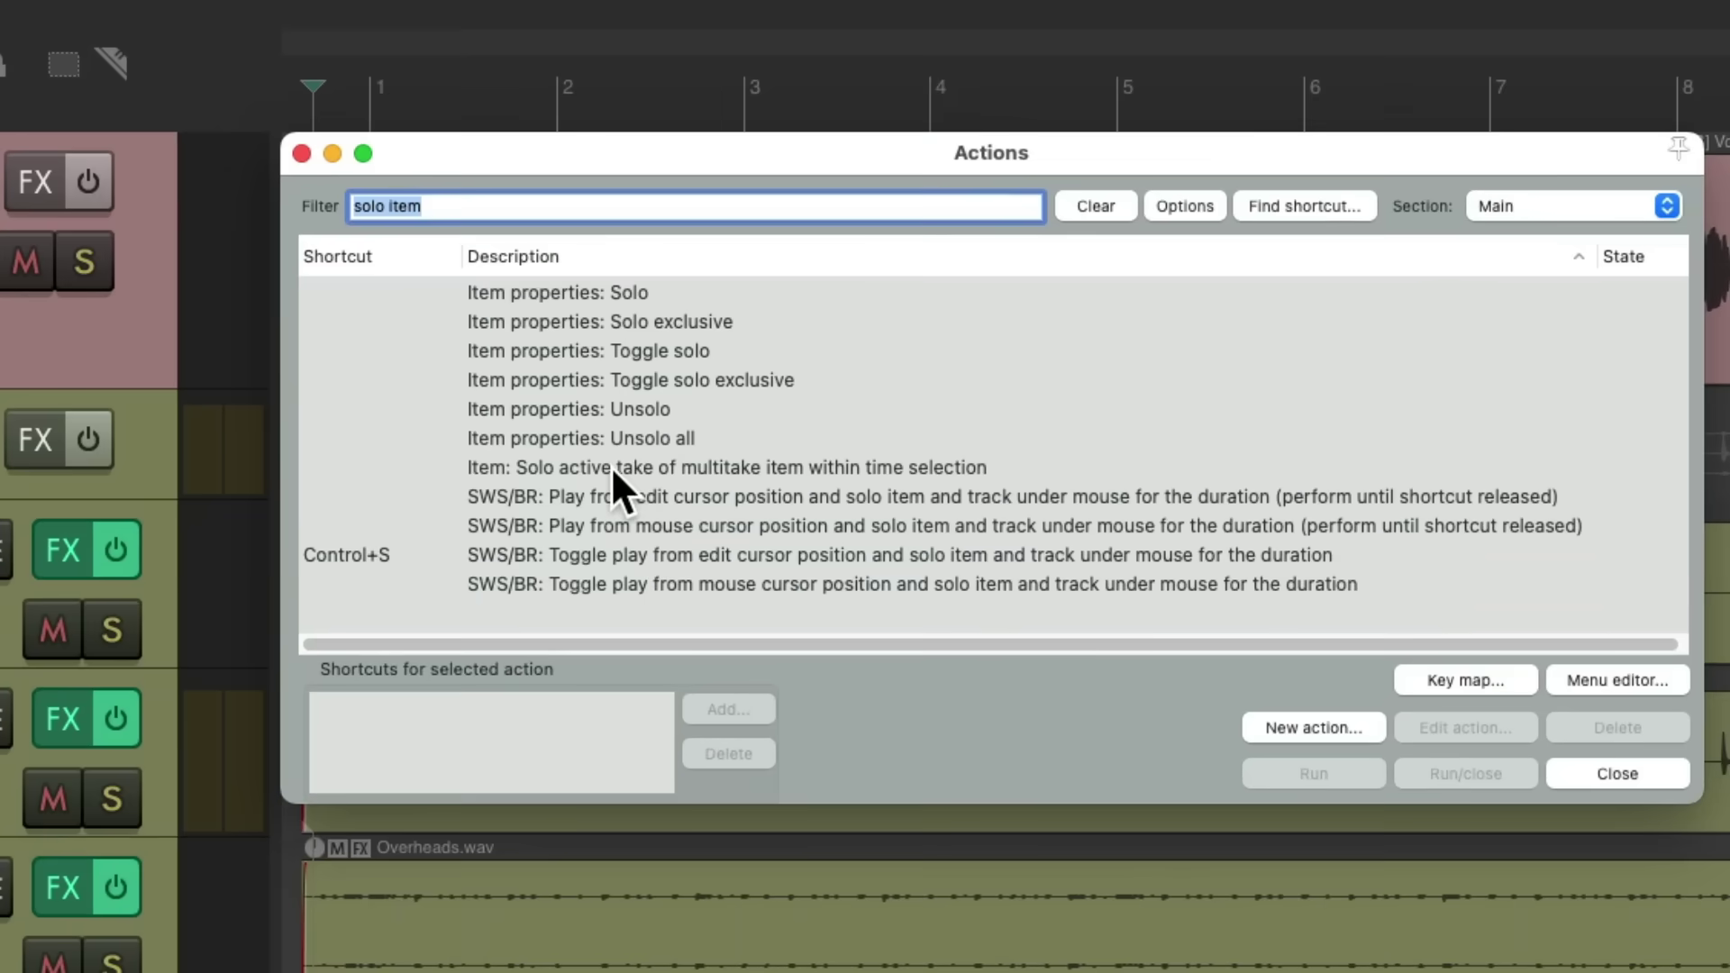
pyautogui.click(691, 586)
pyautogui.click(718, 706)
pyautogui.hotkey('ctrl', 's')
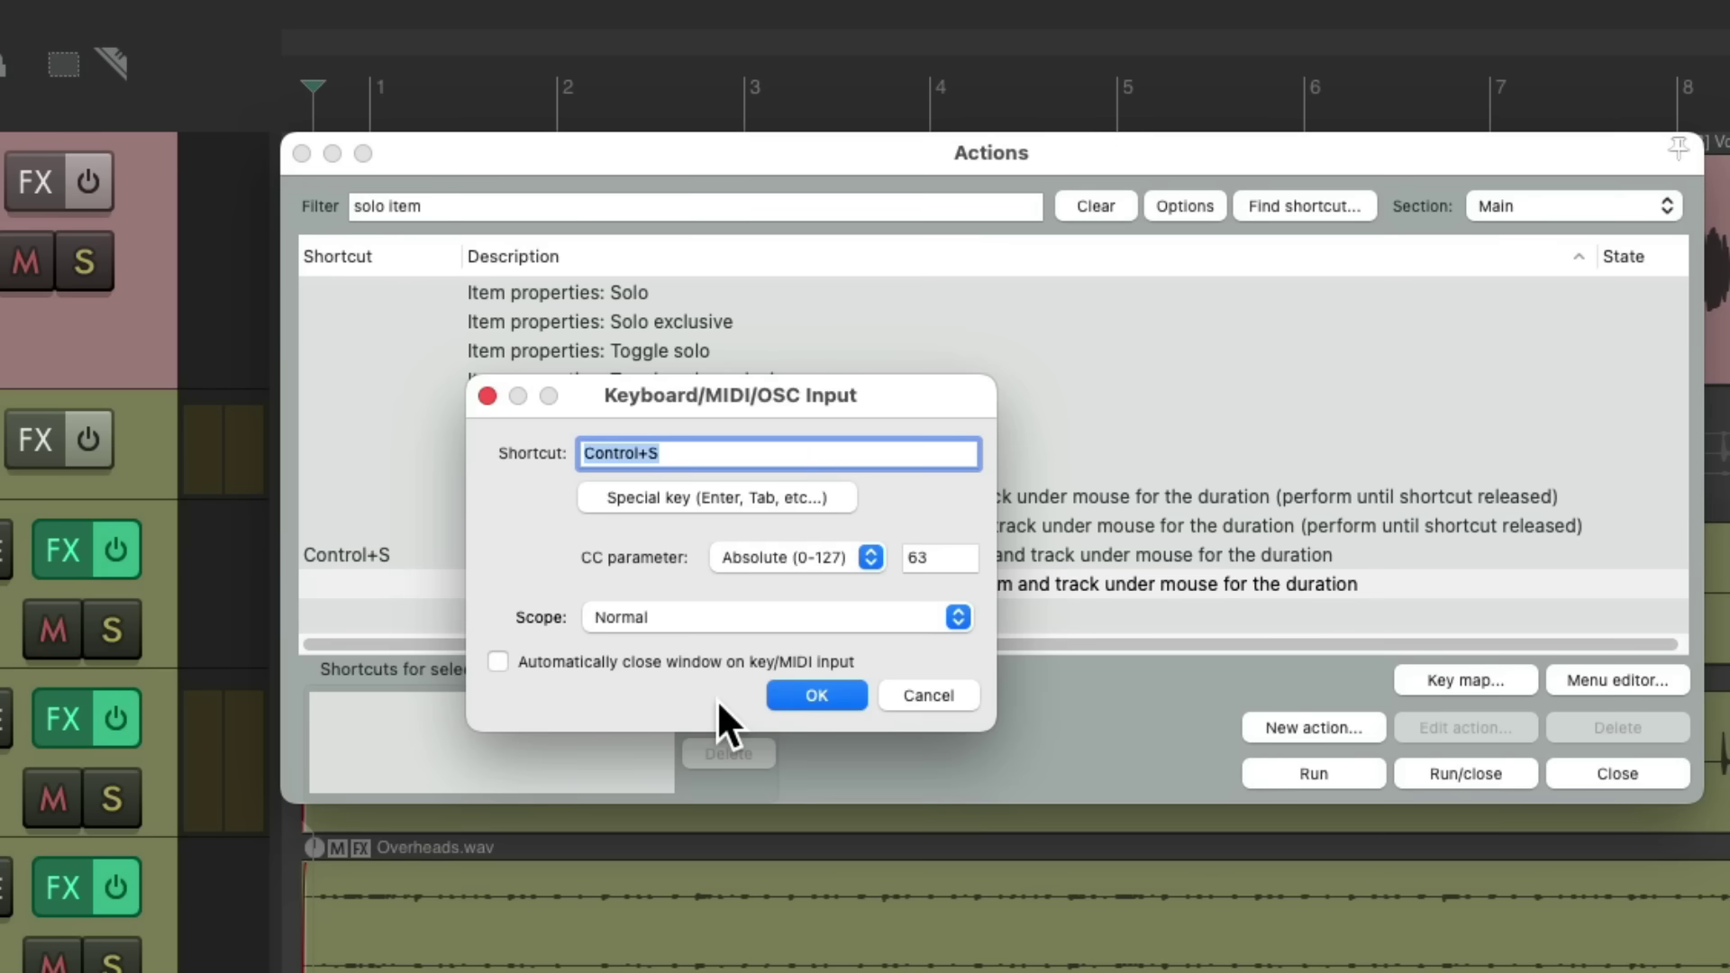
pyautogui.press('Return')
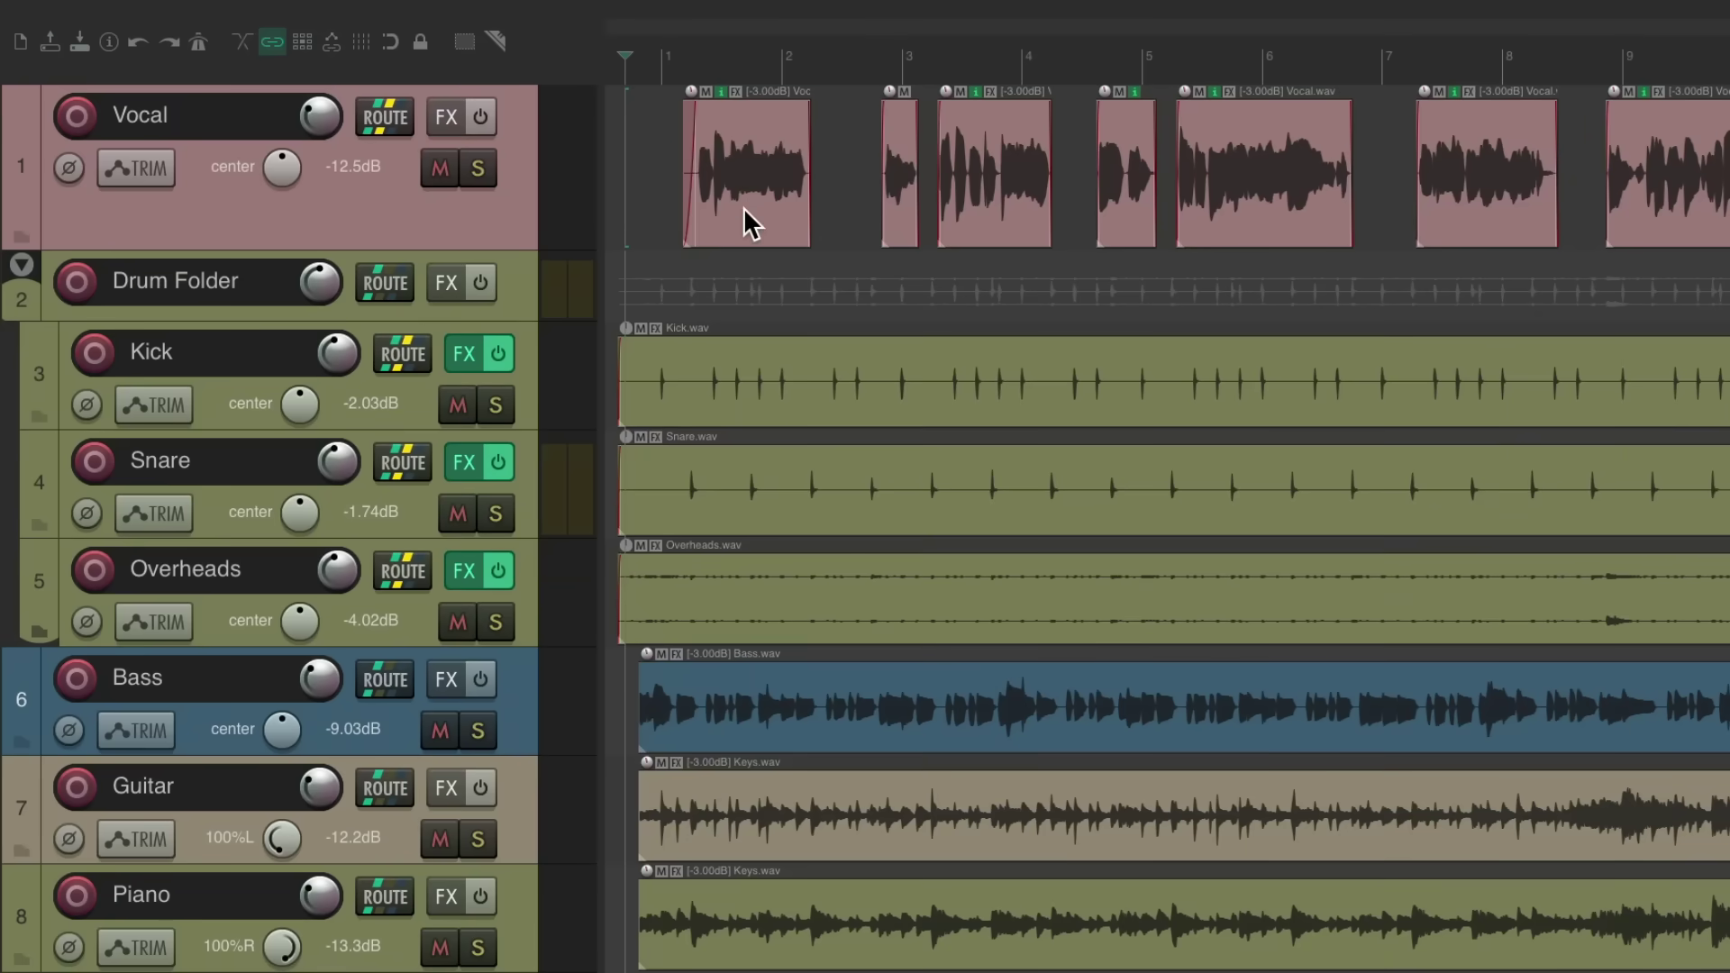
# Audition the vocal, Kick, Snare and Bass items soloed from different mouse cursor positions along the timeline
pyautogui.keyDown('alt'); pyautogui.click(678, 185); pyautogui.keyUp('alt')
pyautogui.keyDown('alt'); pyautogui.click(932, 185); pyautogui.keyUp('alt')
pyautogui.click(941, 393)
pyautogui.click(1100, 501)
pyautogui.click(874, 722)
# Reassign Control+S to the SWS/BR action that plays from edit cursor position with item and track solo until the shortcut is released
pyautogui.hotkey('shift', '/')
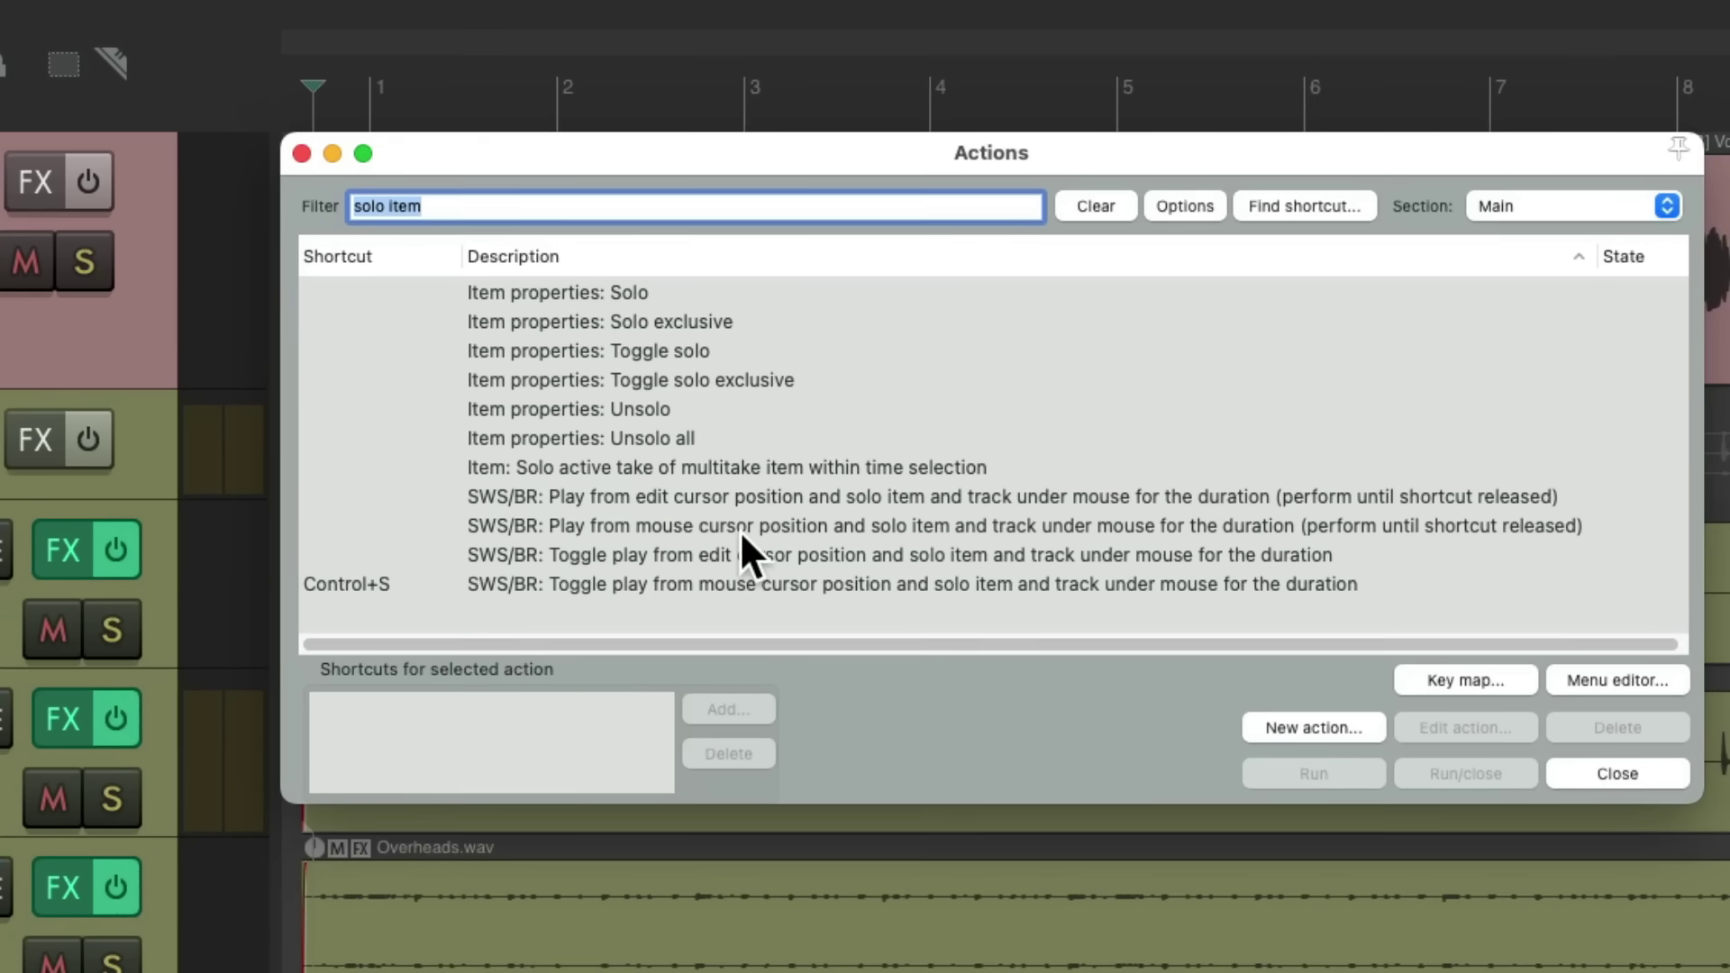
pyautogui.click(728, 496)
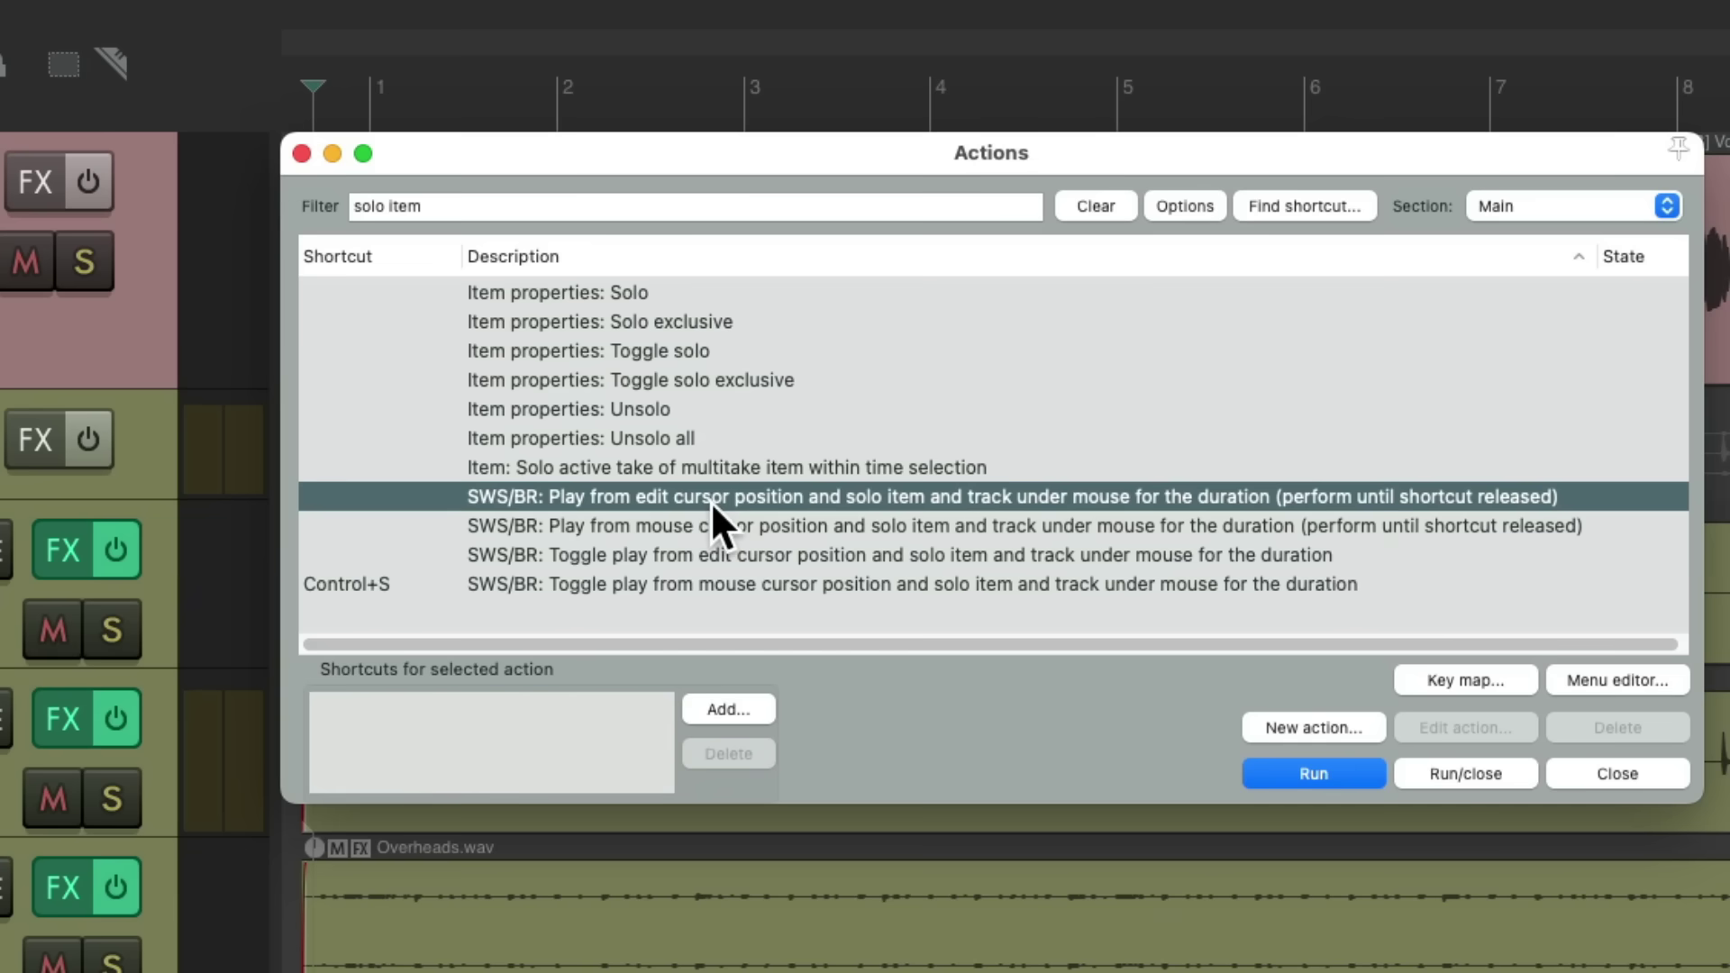
pyautogui.rightClick(710, 501)
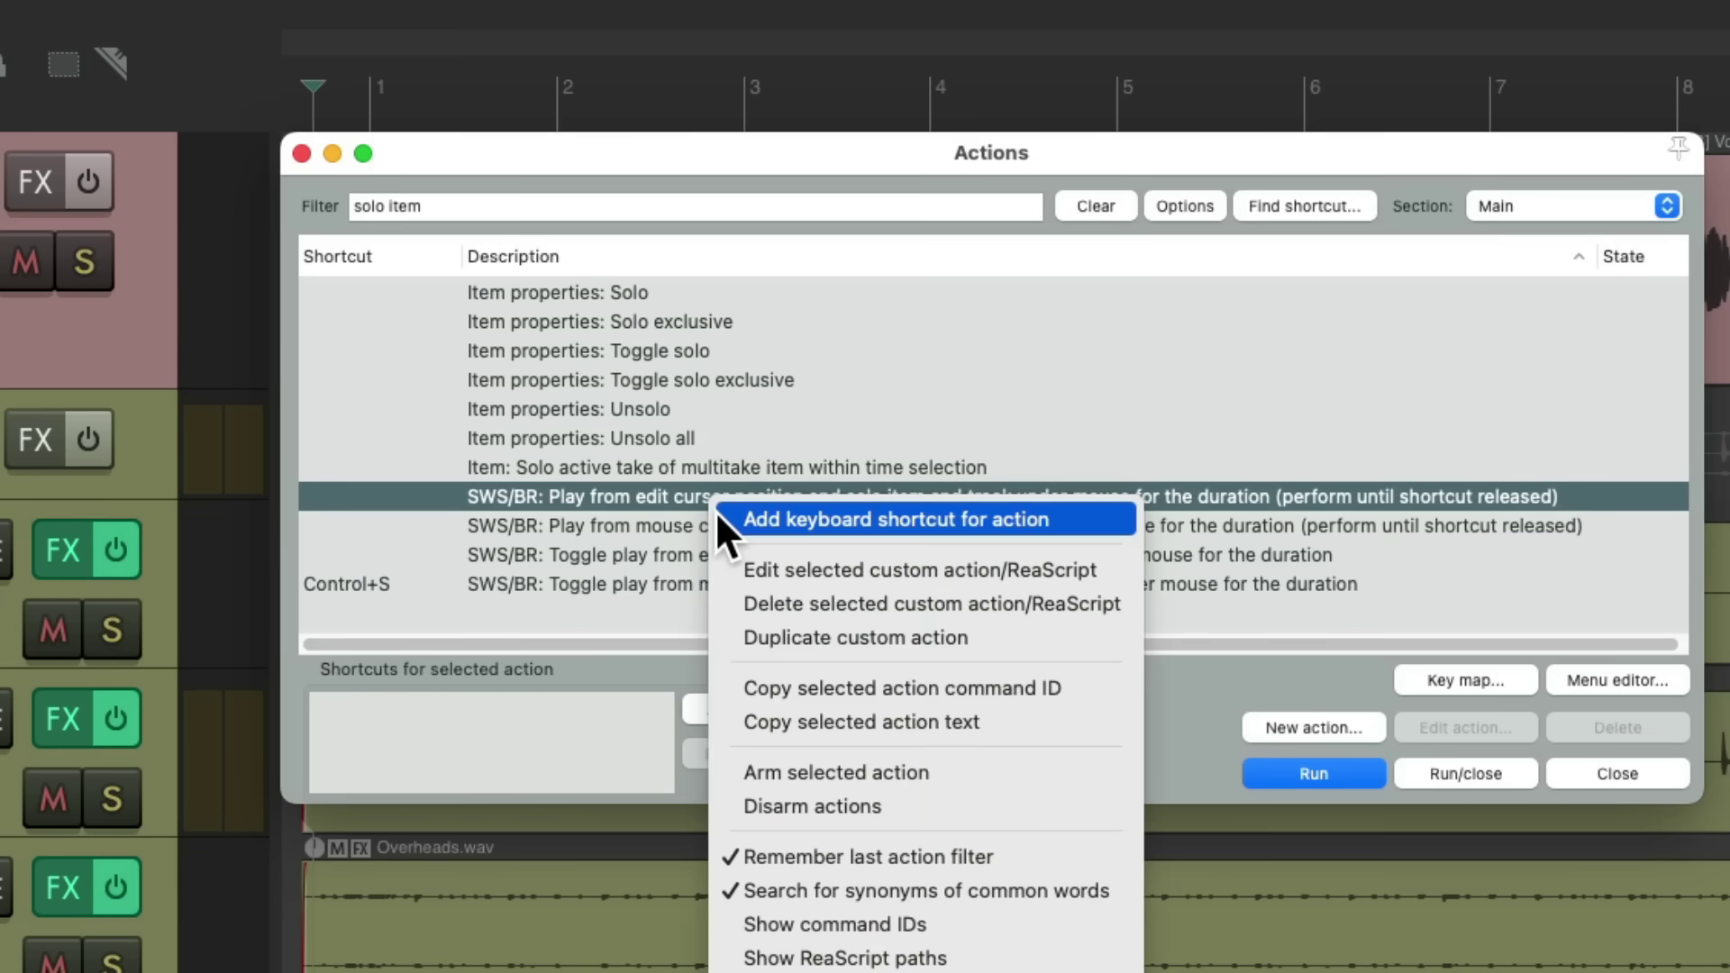
pyautogui.click(715, 510)
pyautogui.hotkey('ctrl', 's')
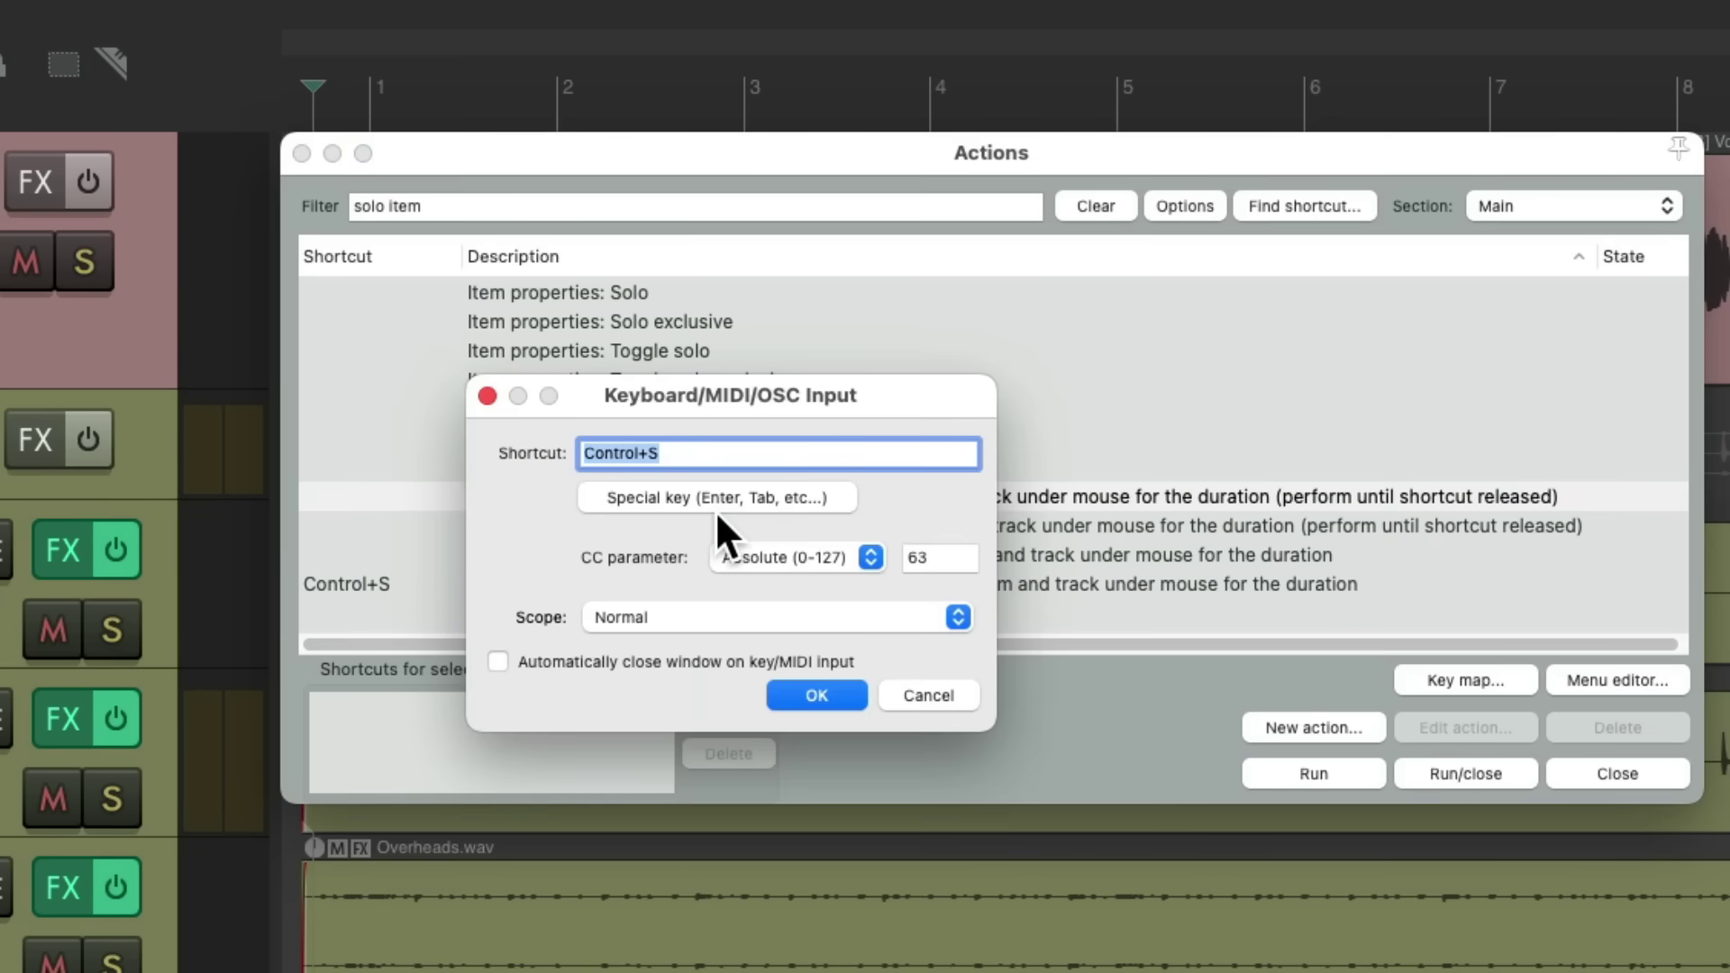
pyautogui.press('Return')
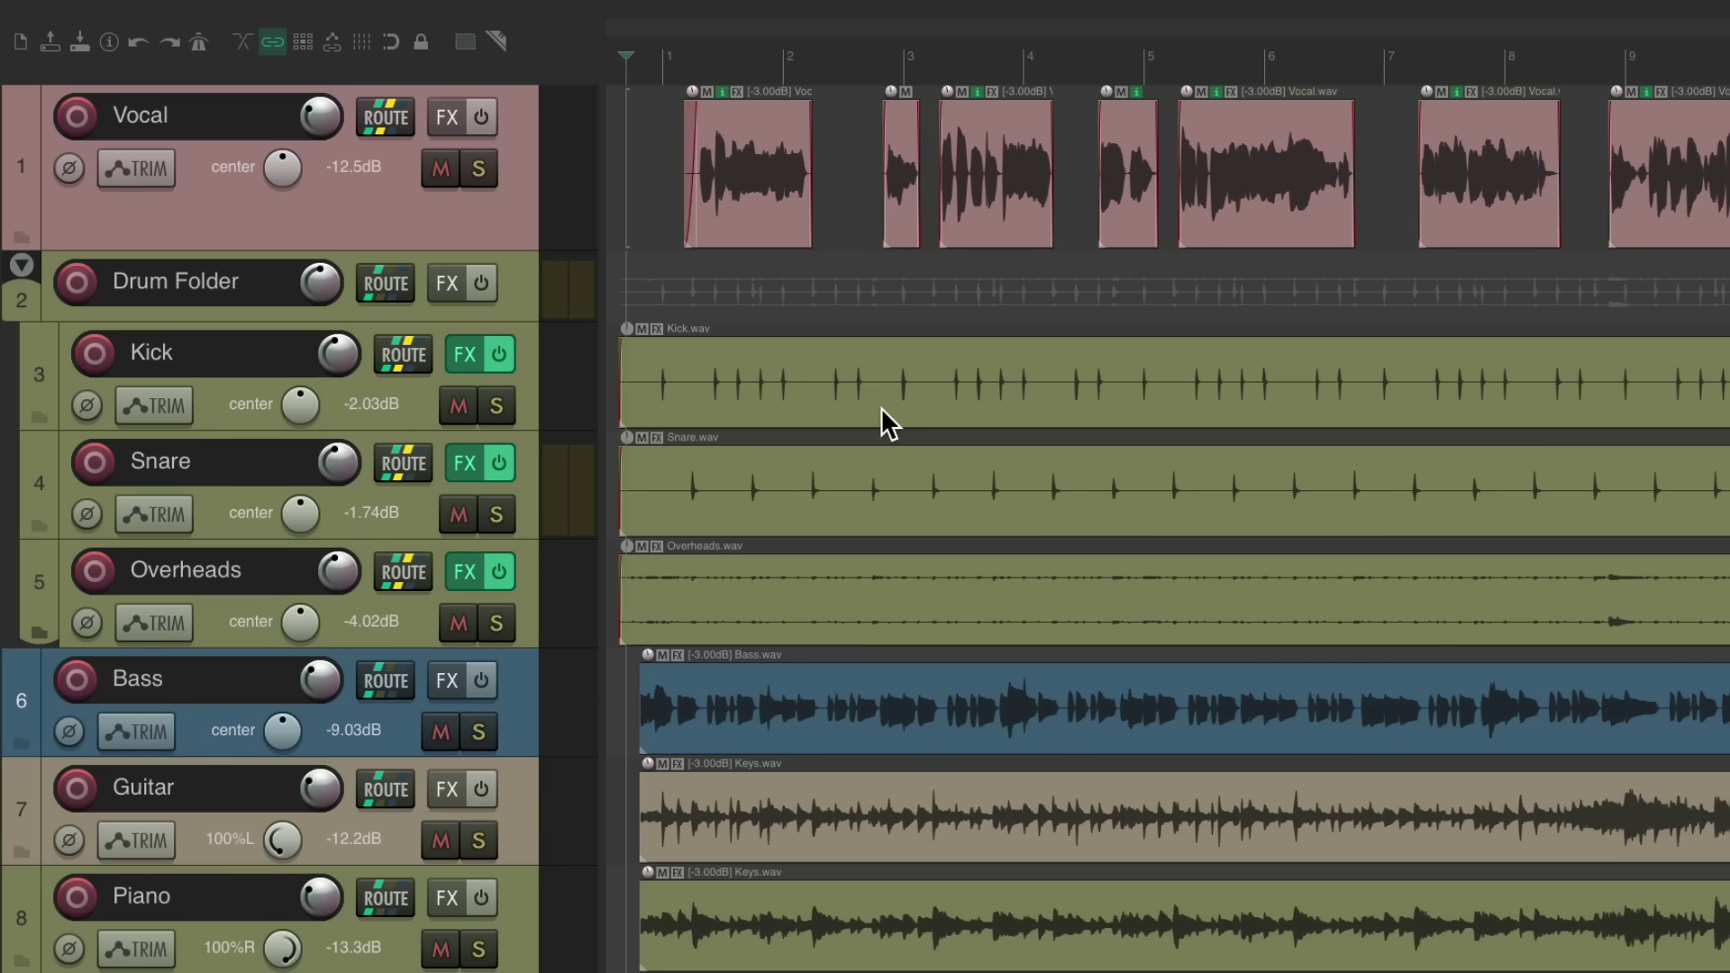
# Audition the first vocal item, Kick, Snare, Bass and Drum Folder in turn, each momentarily soloed from the edit cursor
pyautogui.click(726, 187)
pyautogui.click(795, 381)
pyautogui.moveTo(795, 385); pyautogui.dragTo(859, 507)
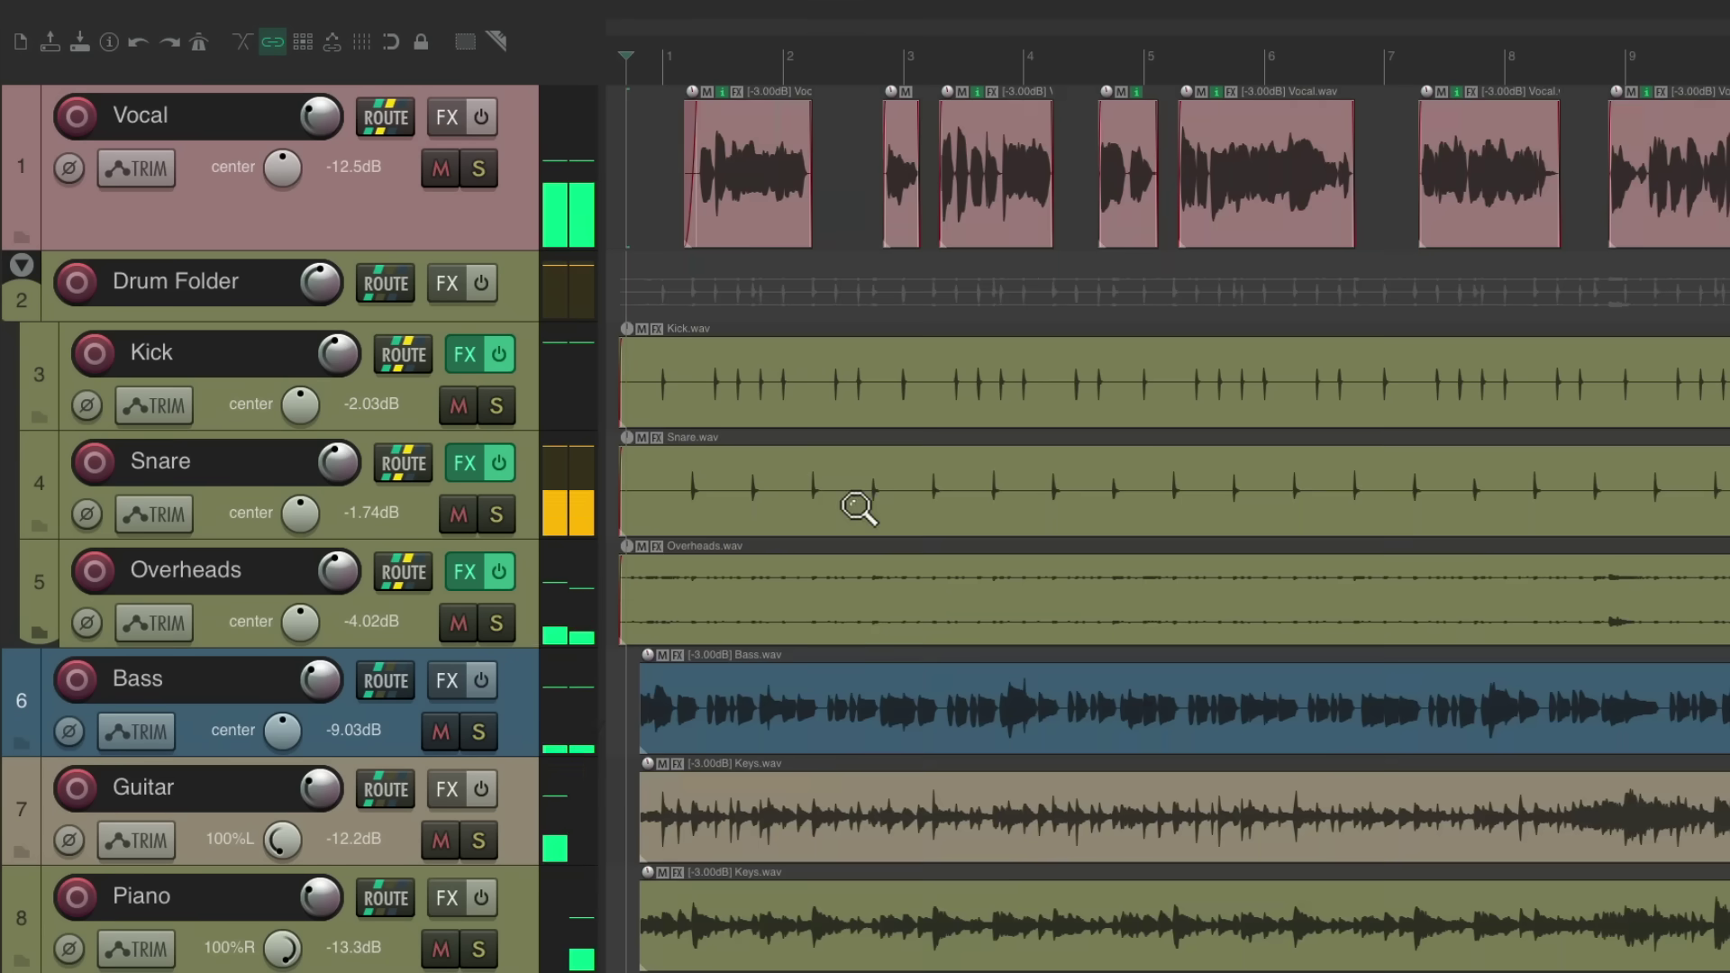
pyautogui.click(799, 687)
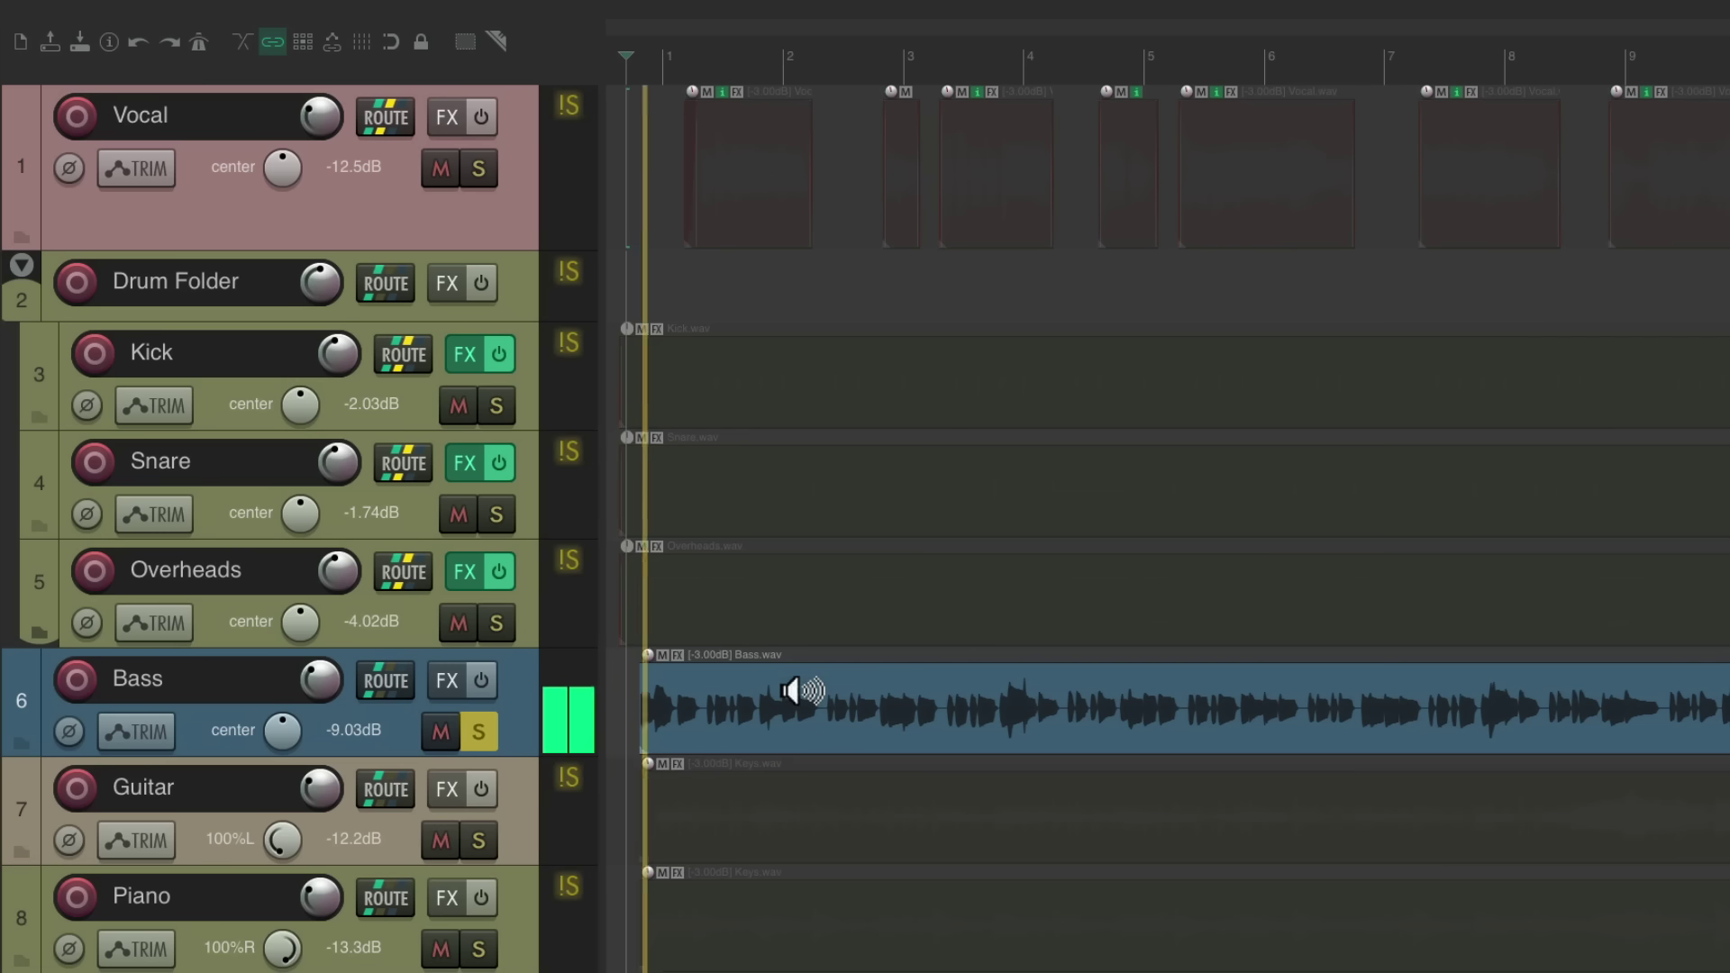
pyautogui.moveTo(799, 691); pyautogui.dragTo(805, 697)
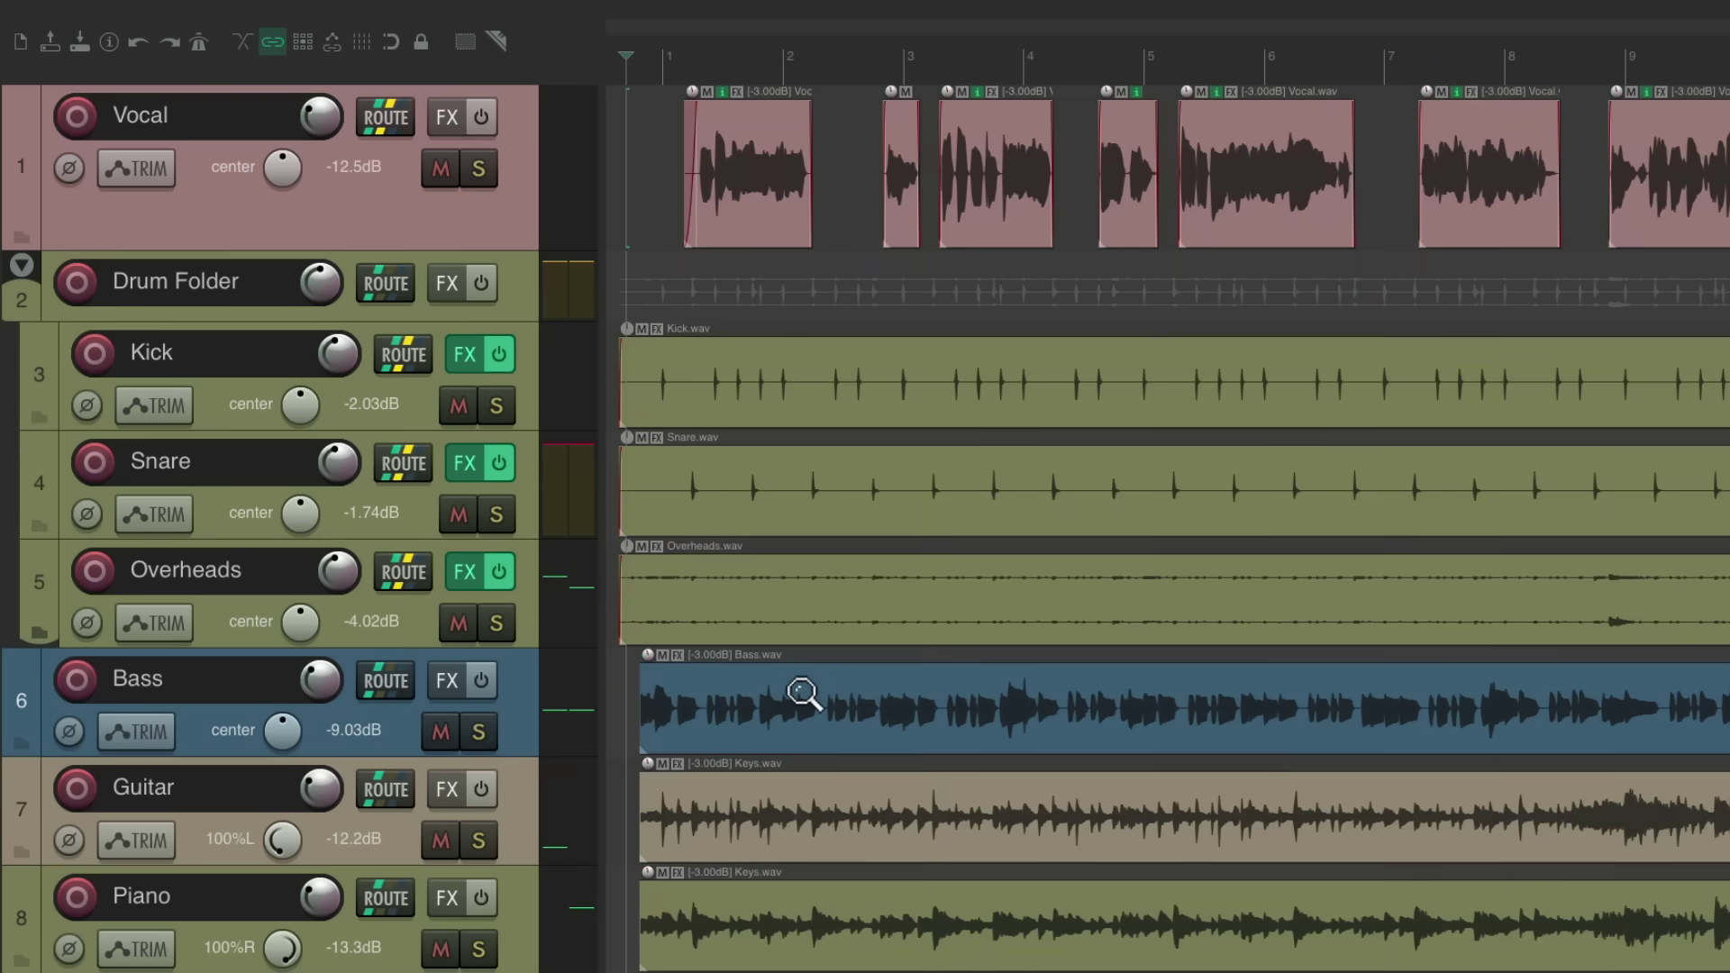
pyautogui.click(782, 291)
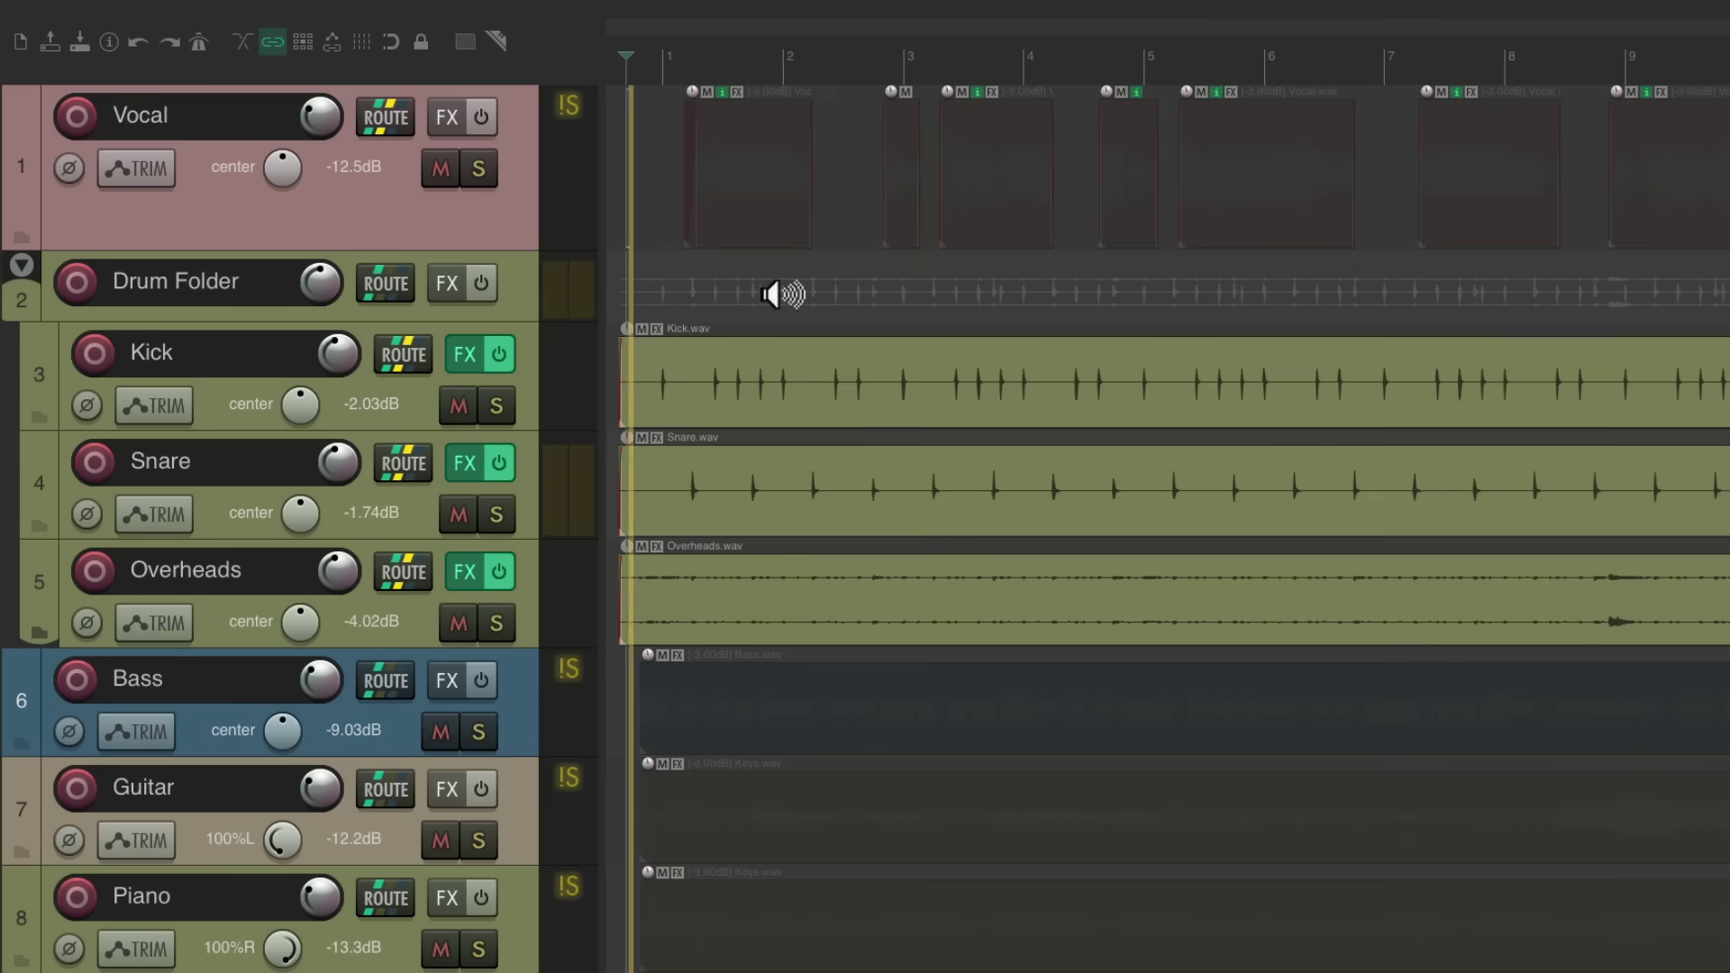
pyautogui.moveTo(782, 293); pyautogui.dragTo(784, 298)
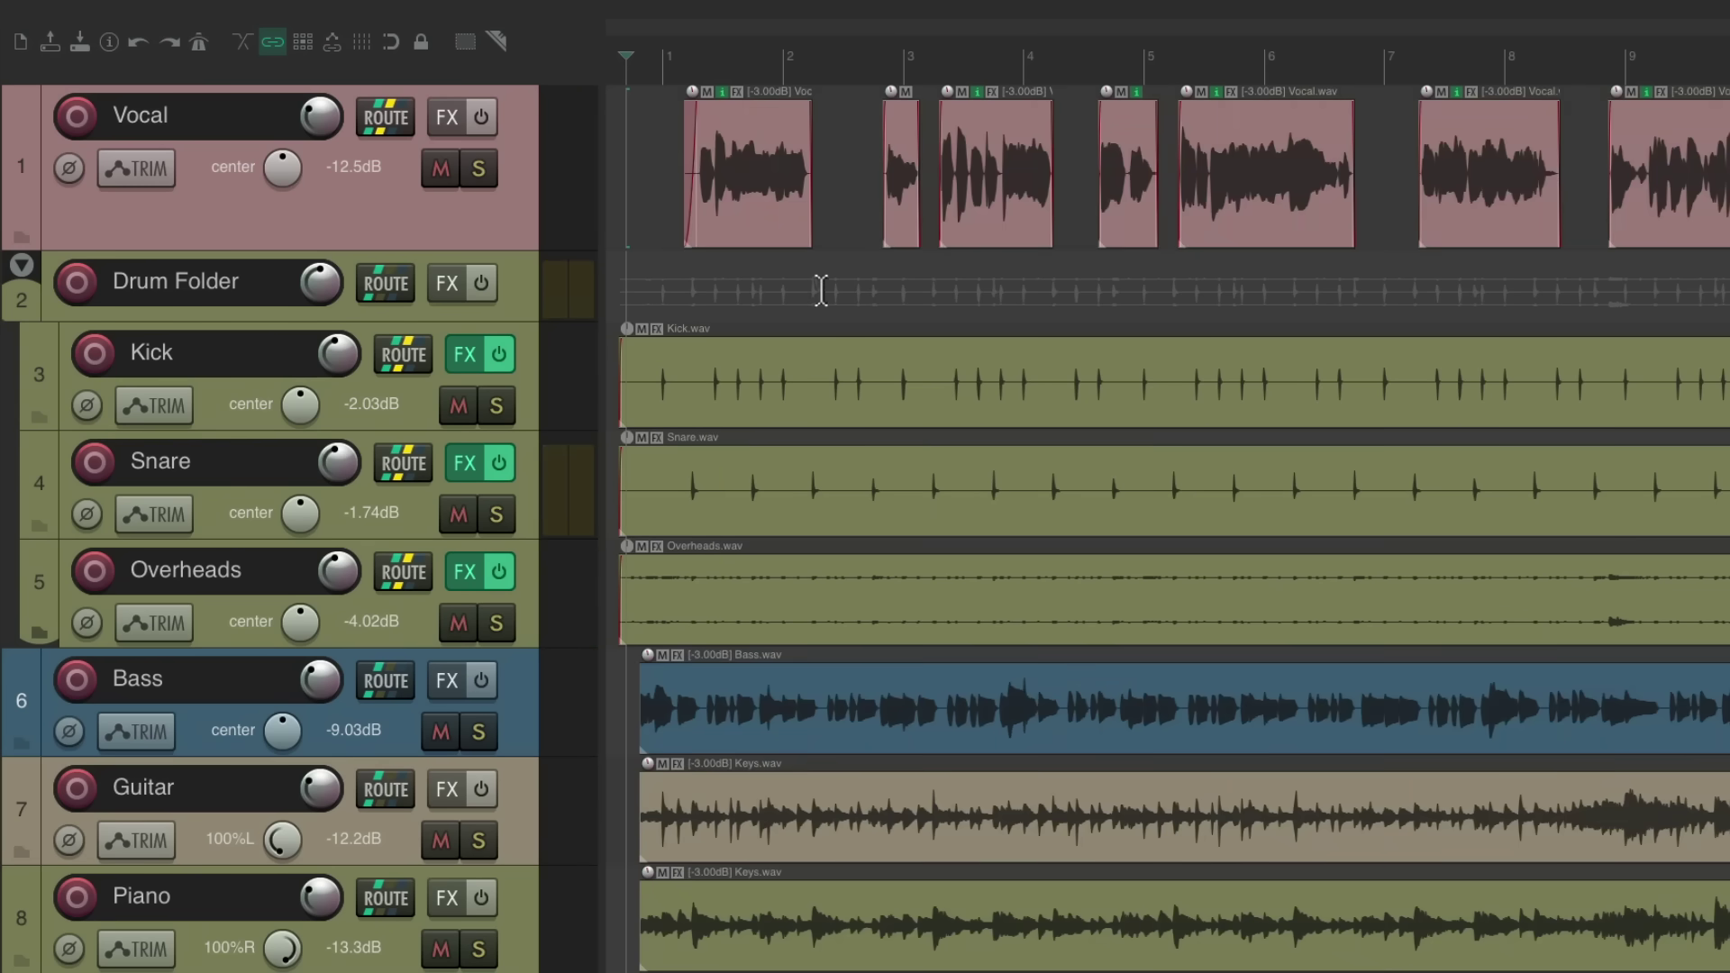
# Reassign Control+S to the SWS/BR action that plays from mouse cursor position with item and track solo until the shortcut is released
pyautogui.press('?')
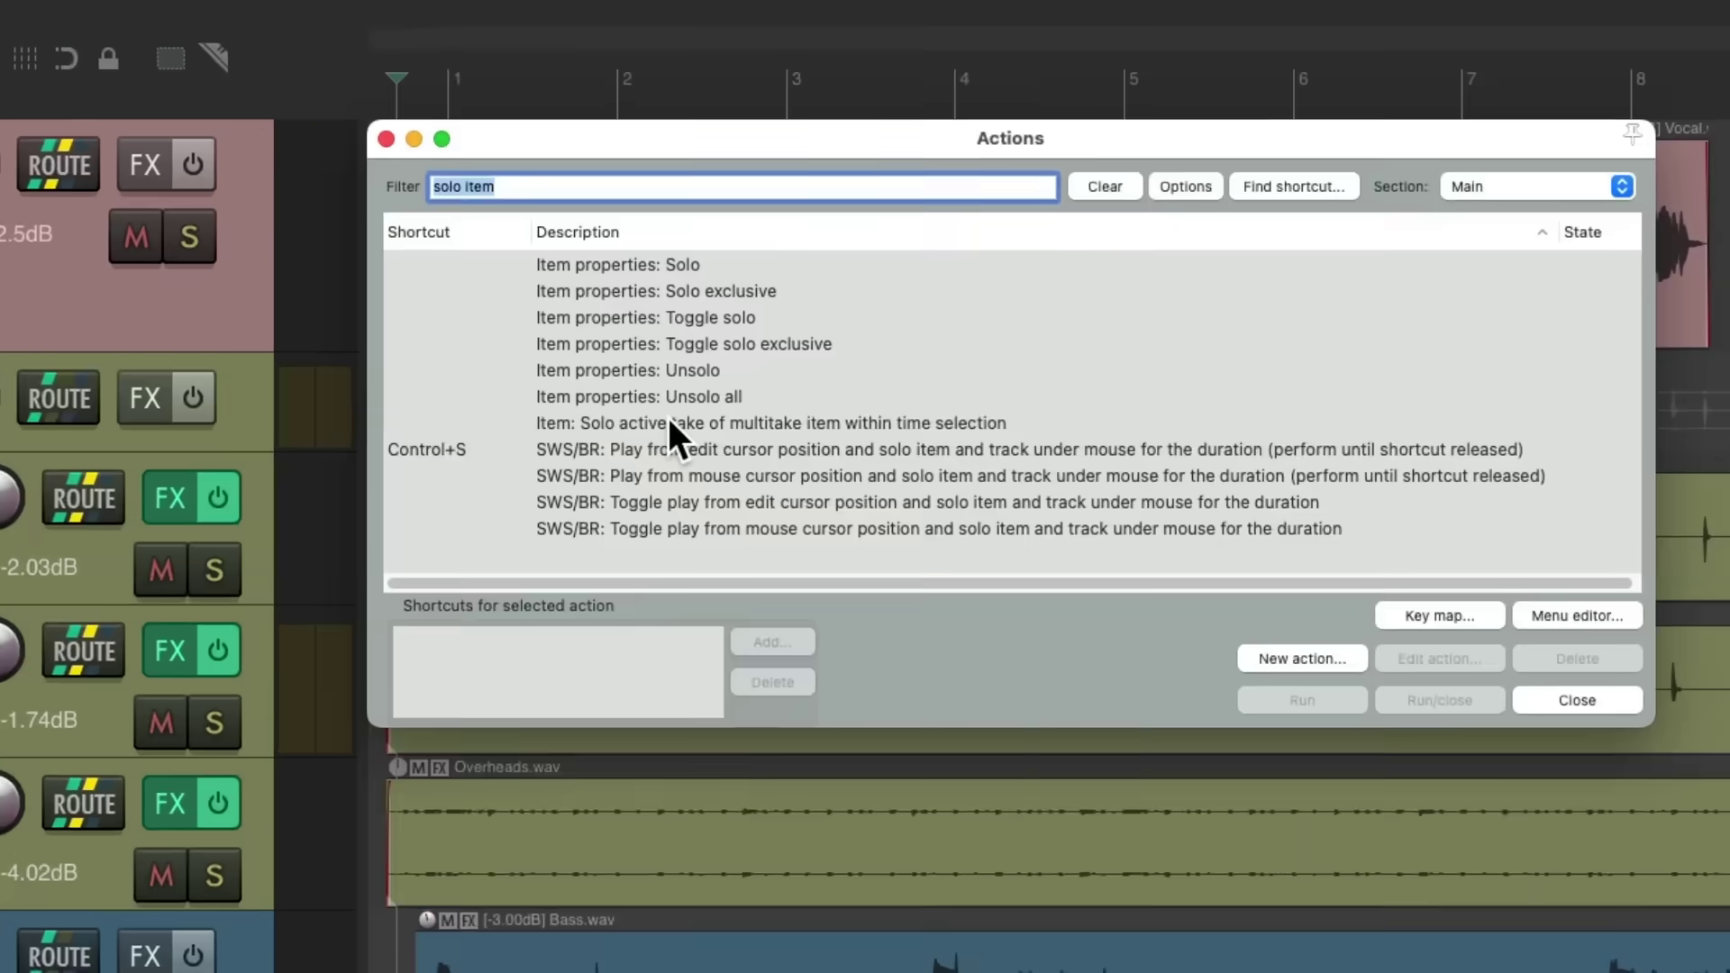
pyautogui.click(822, 337)
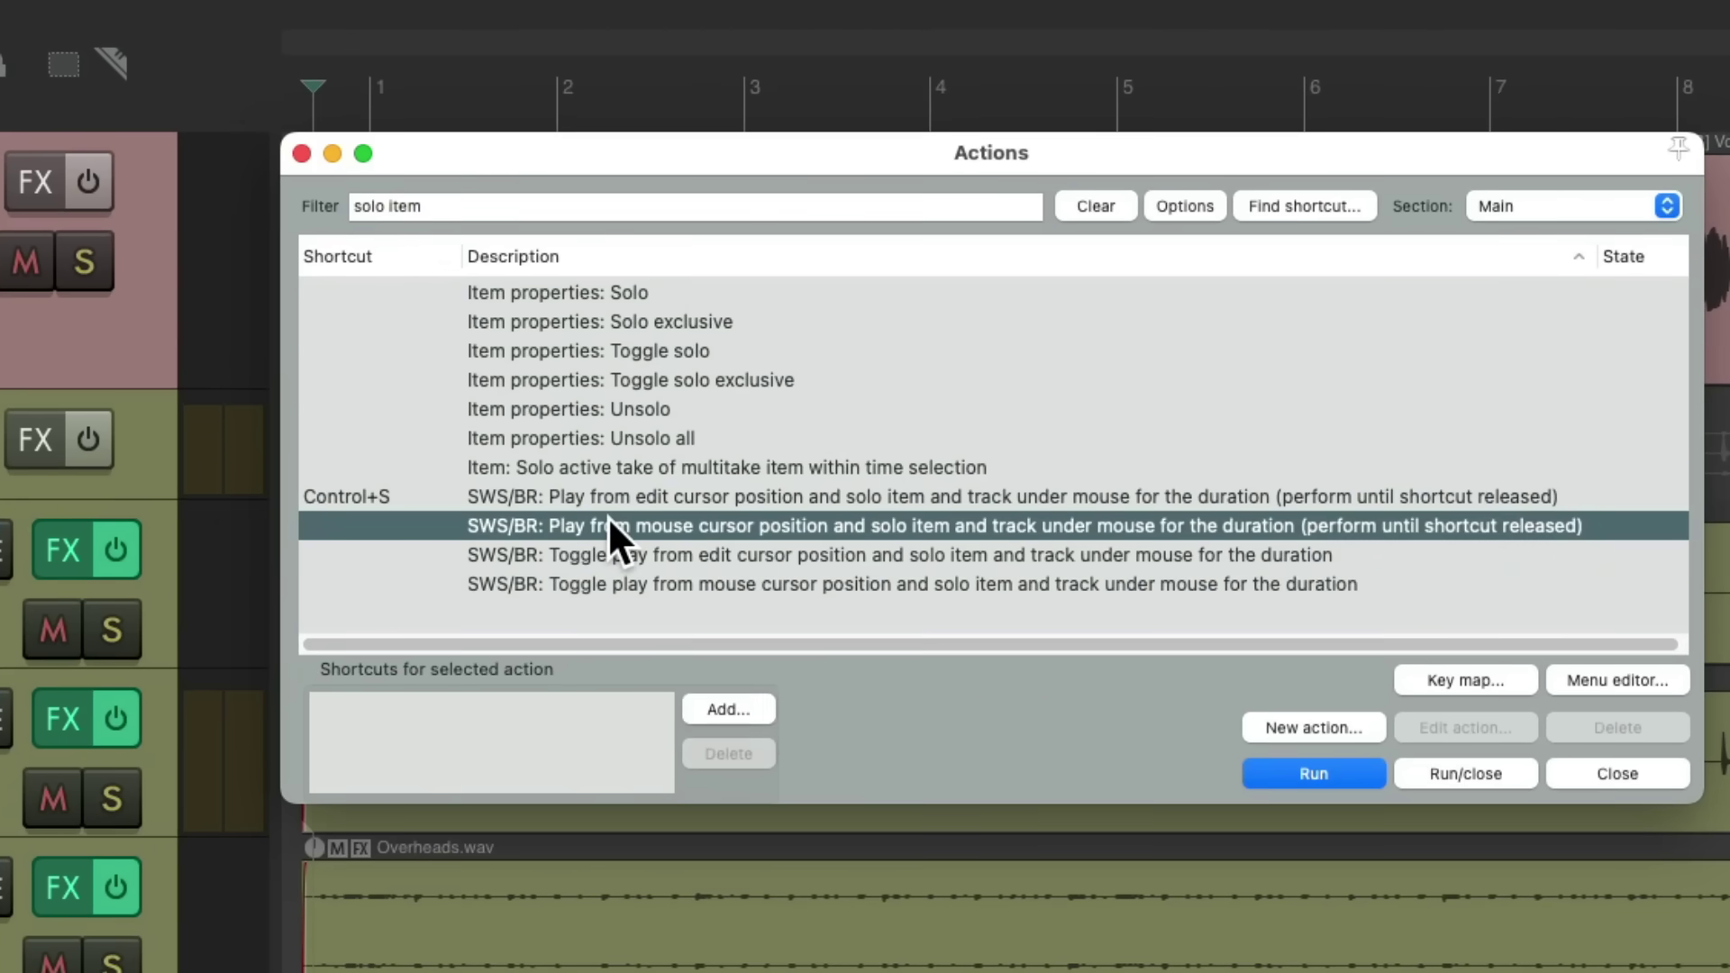
pyautogui.click(728, 709)
pyautogui.hotkey('ctrl', 's')
pyautogui.press('Return')
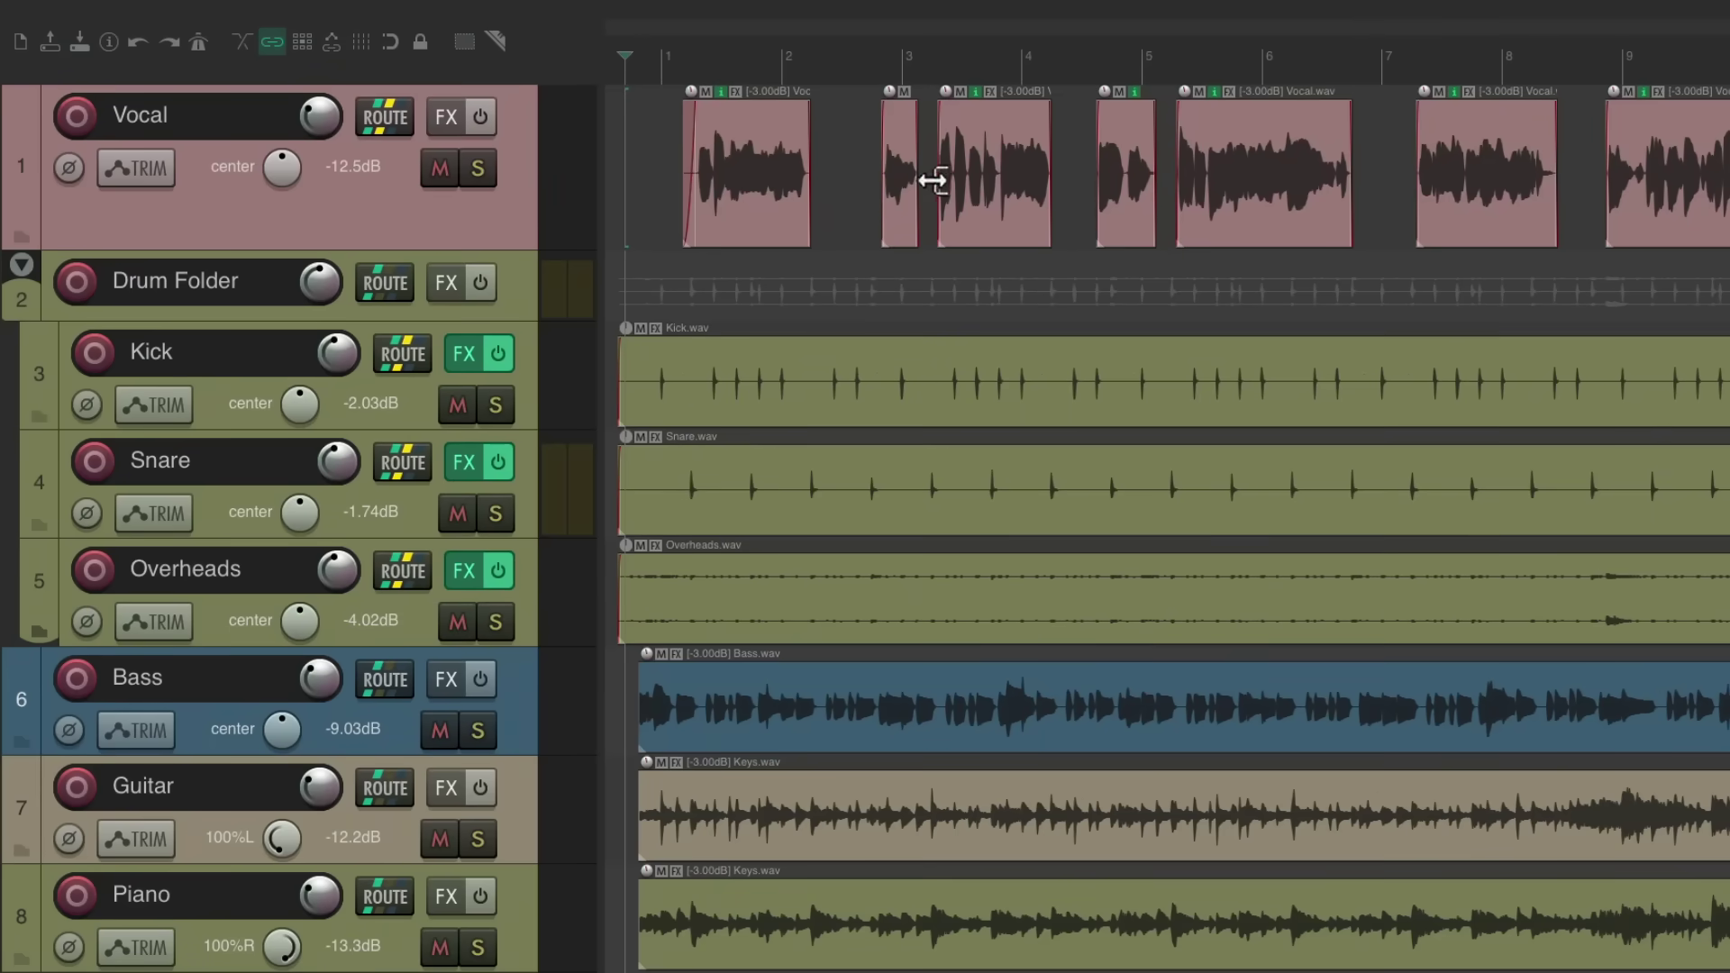
# Audition the vocal, Snare, Bass, Guitar and Piano items in turn, each momentarily soloed from the mouse cursor position
pyautogui.hotkey('ctrl', 's')
pyautogui.click(923, 495)
pyautogui.click(1160, 499)
pyautogui.click(826, 732)
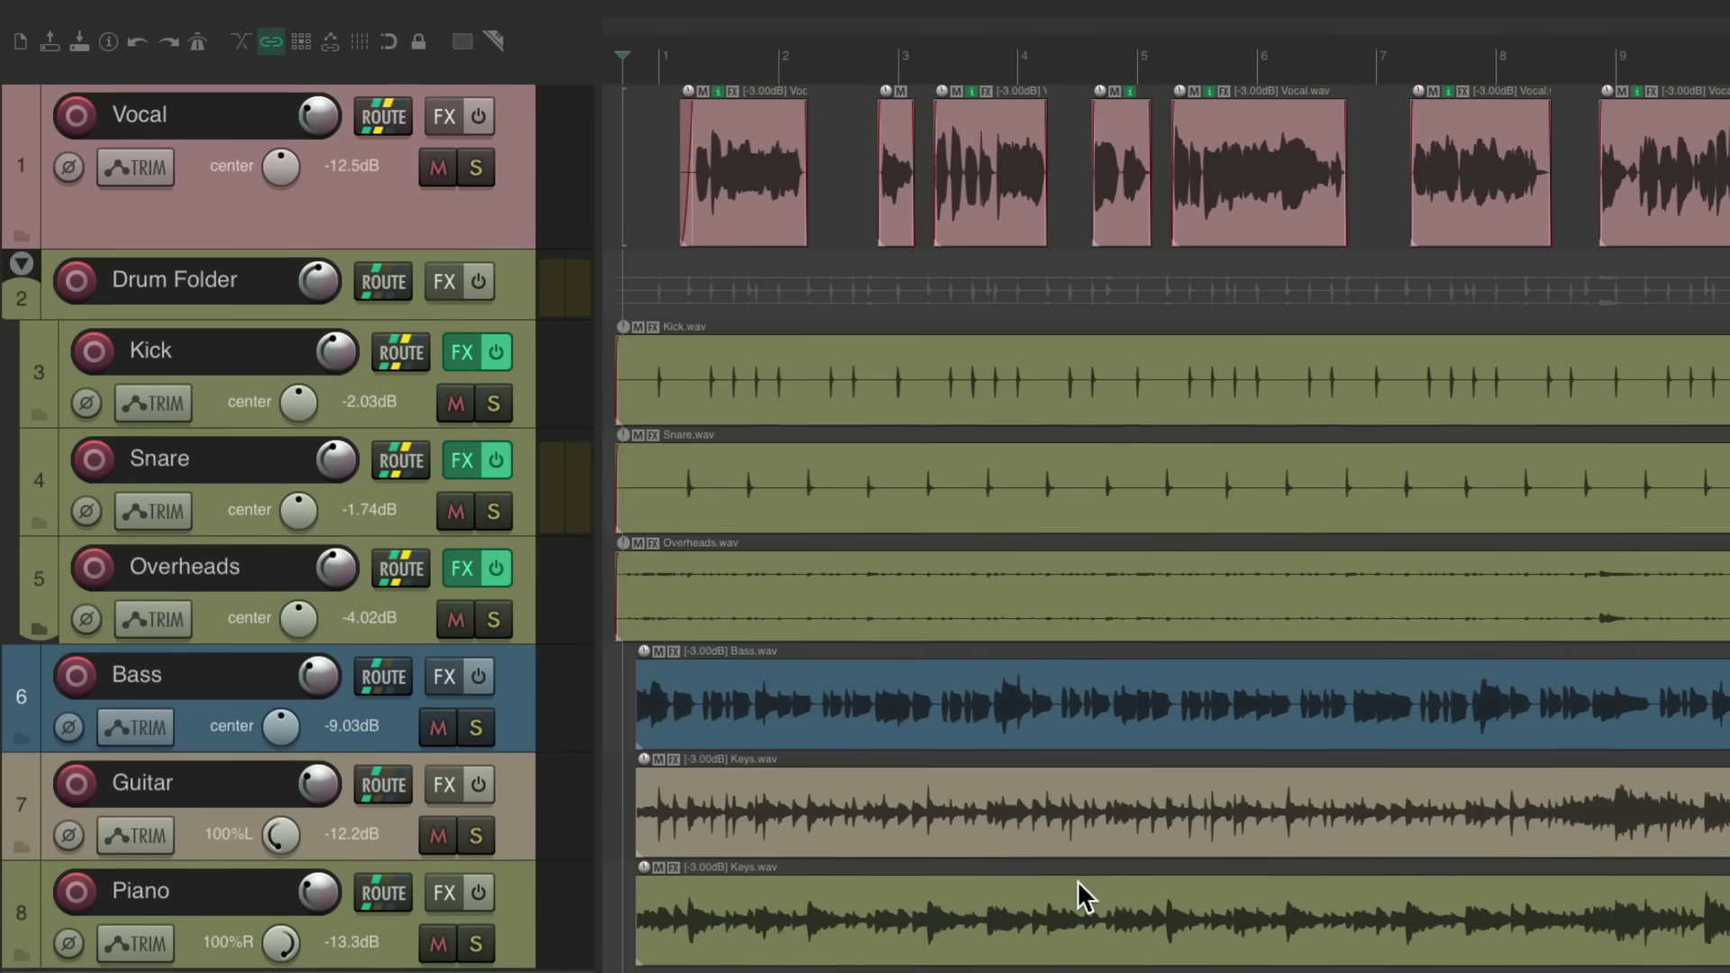
pyautogui.click(928, 851)
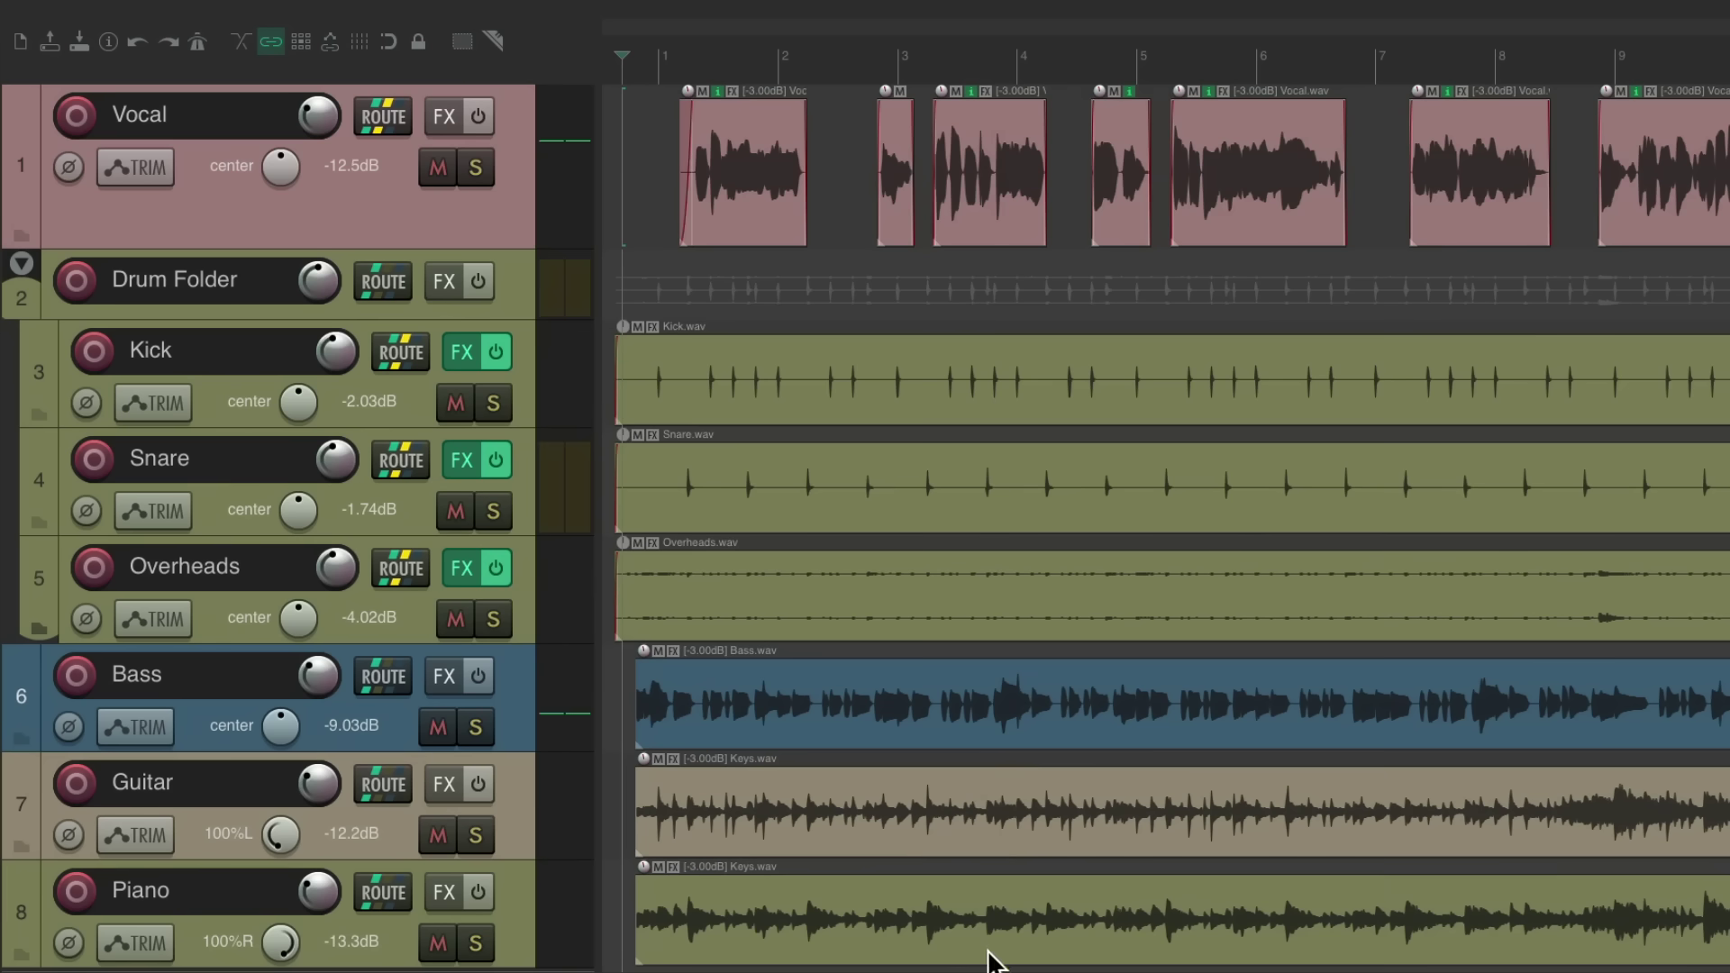
pyautogui.click(980, 955)
# Review the two SWS/BR actions that play from the edit cursor and mouse cursor until the shortcut is released
pyautogui.press('?')
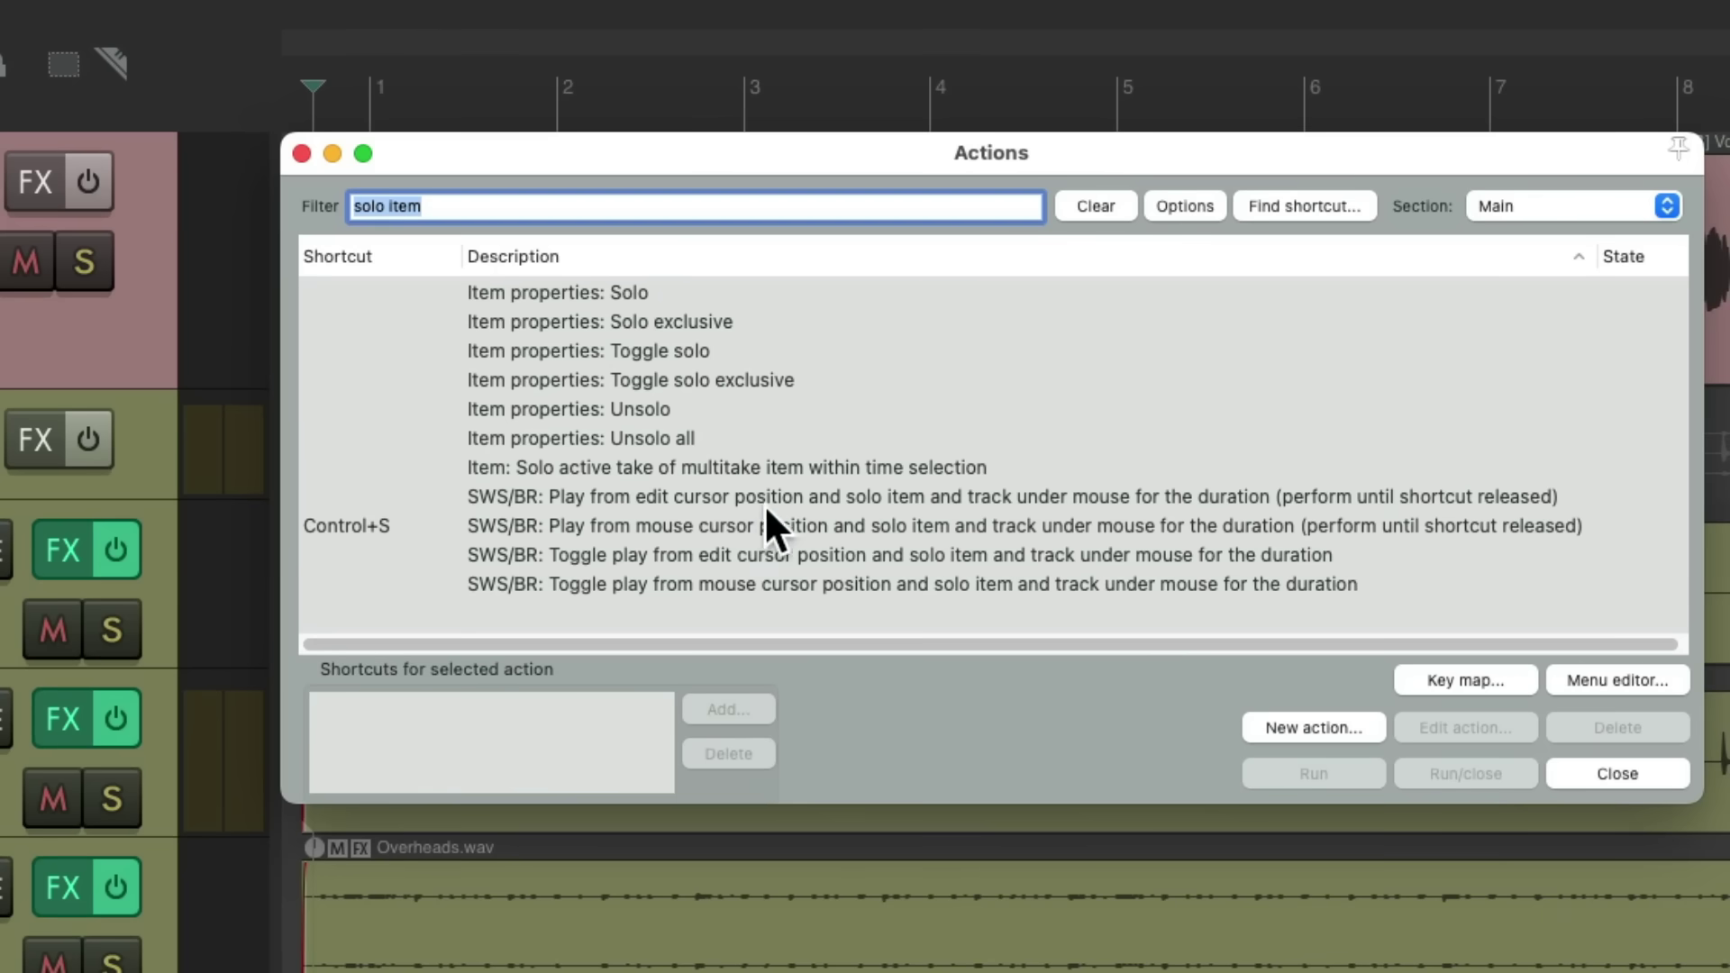
pyautogui.click(759, 499)
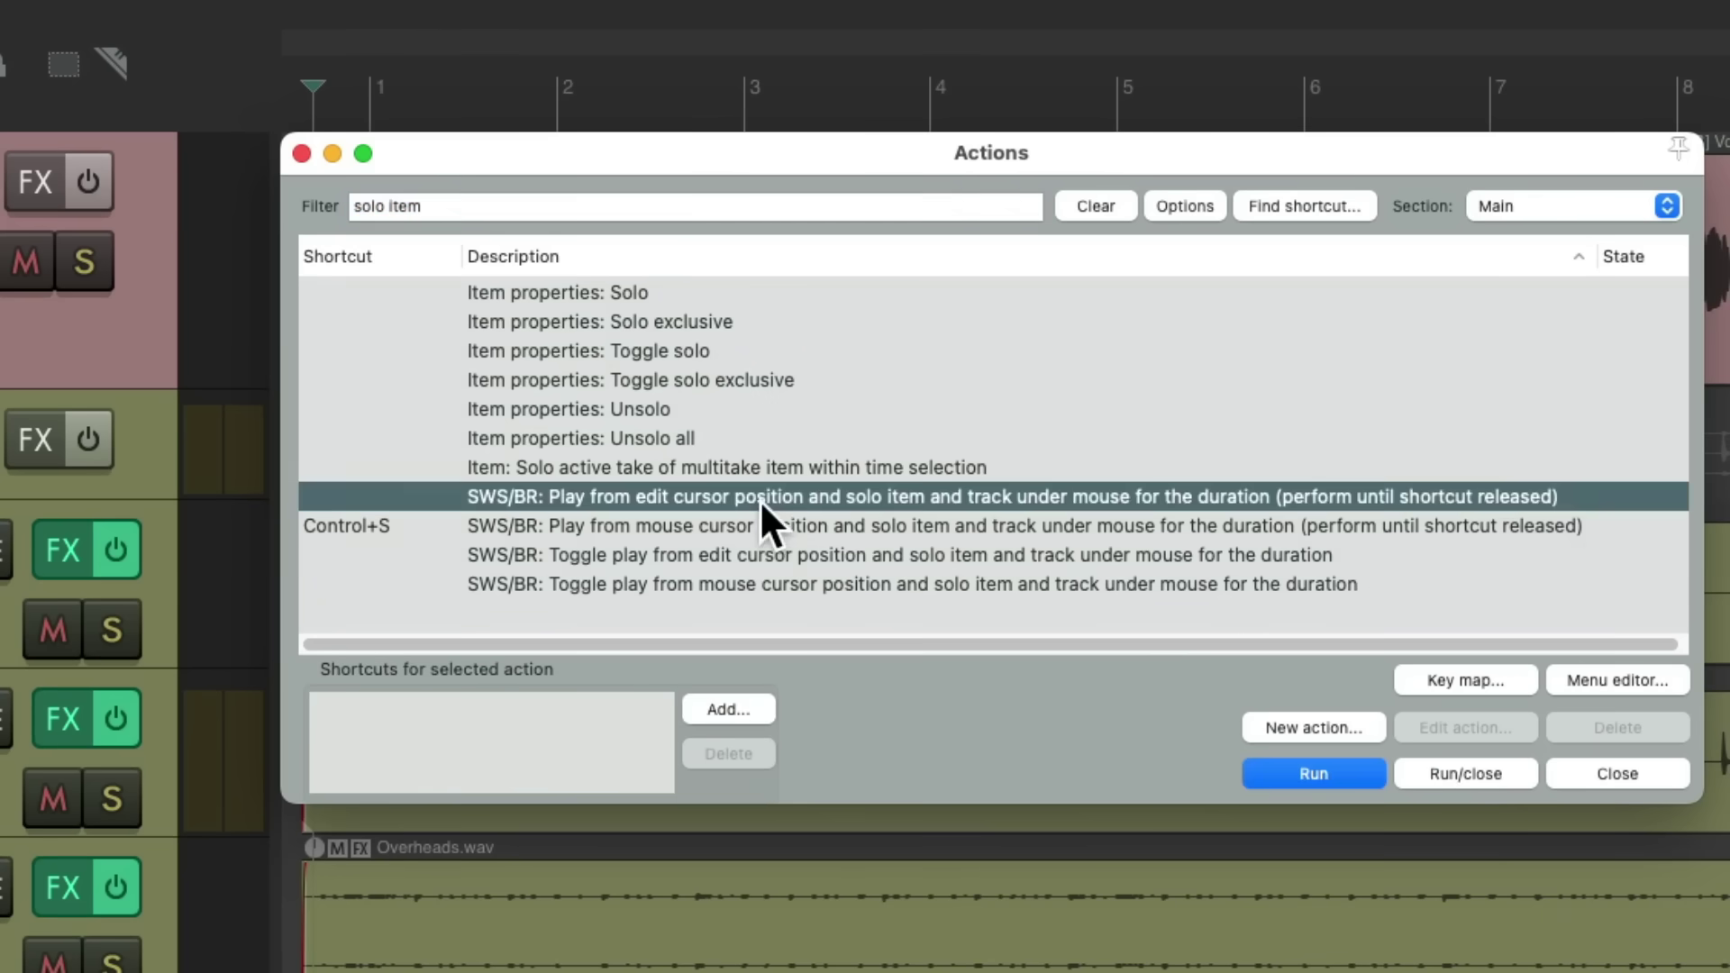
pyautogui.click(773, 517)
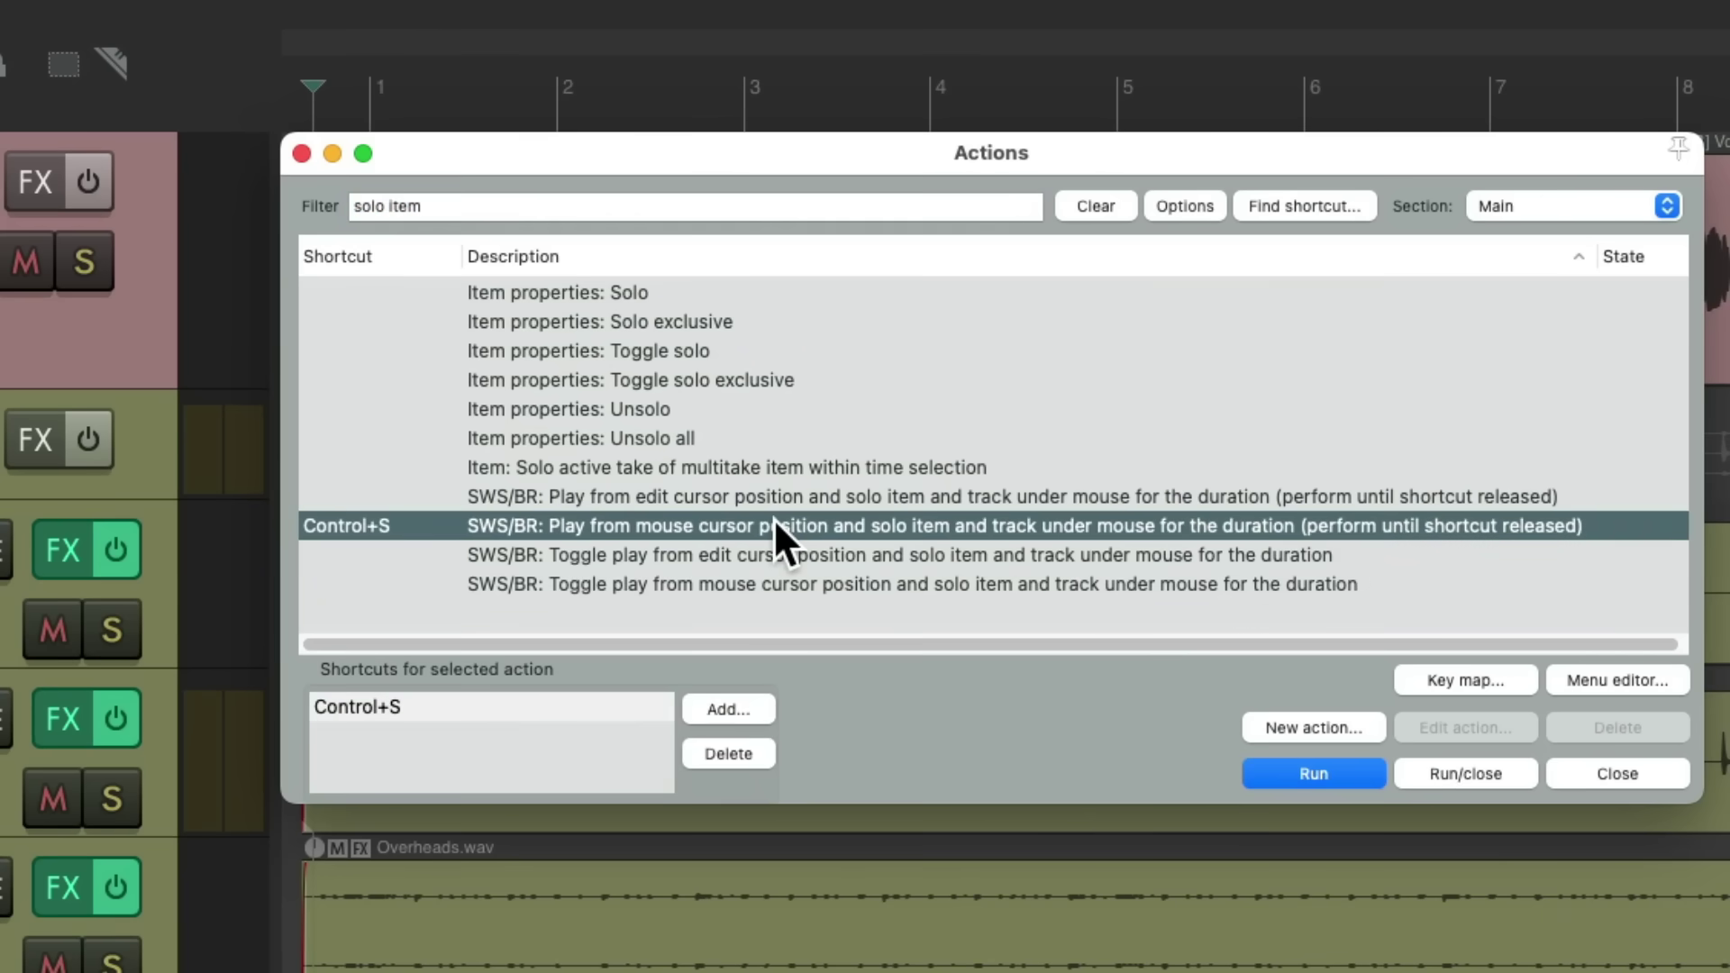
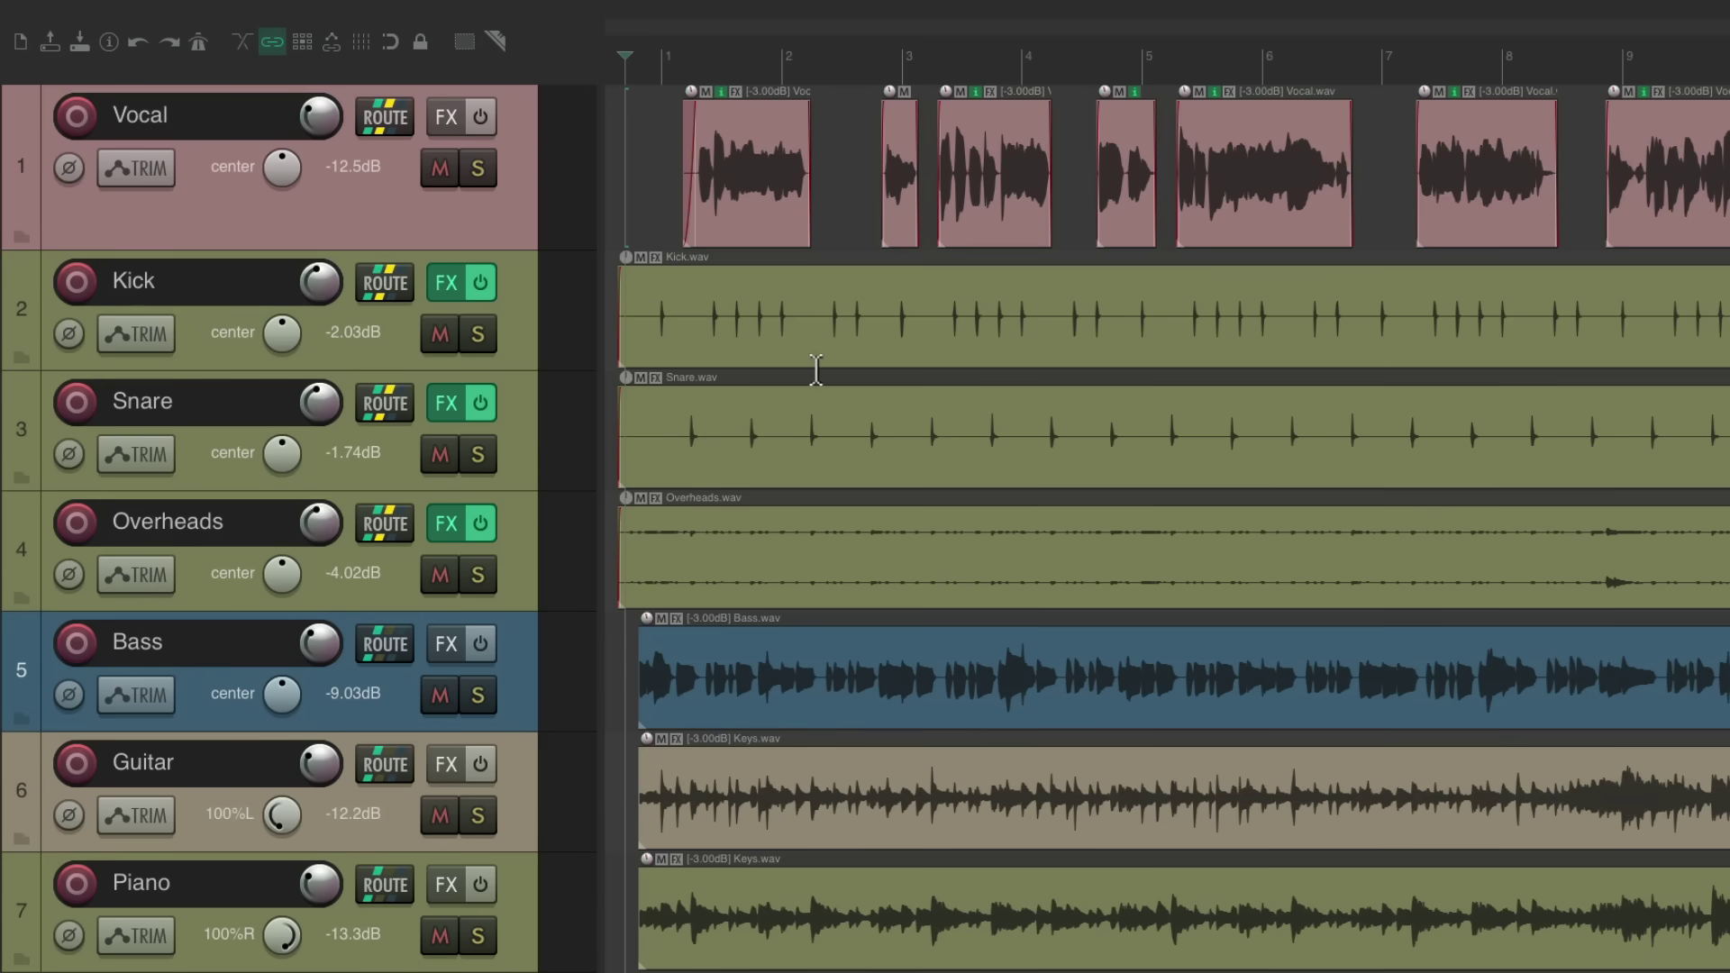
# Solo the Kick, Snare and Overheads tracks together with Bass and play the project
pyautogui.moveTo(478, 334); pyautogui.dragTo(490, 566)
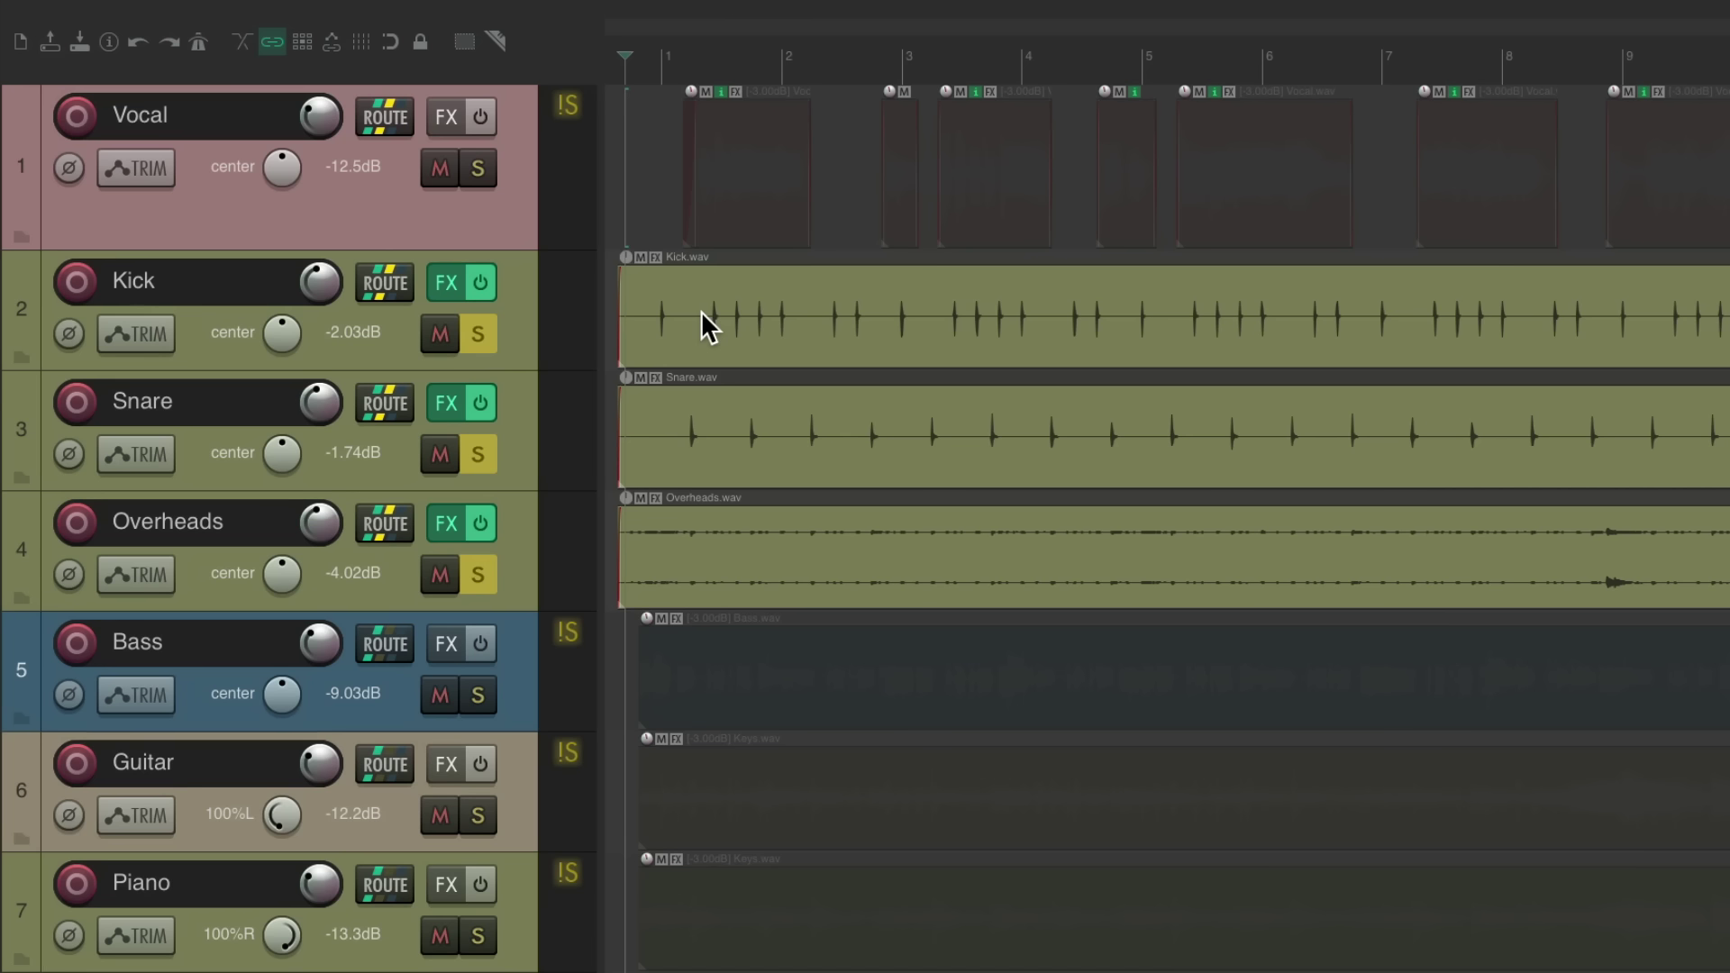
pyautogui.click(478, 695)
pyautogui.press('space')
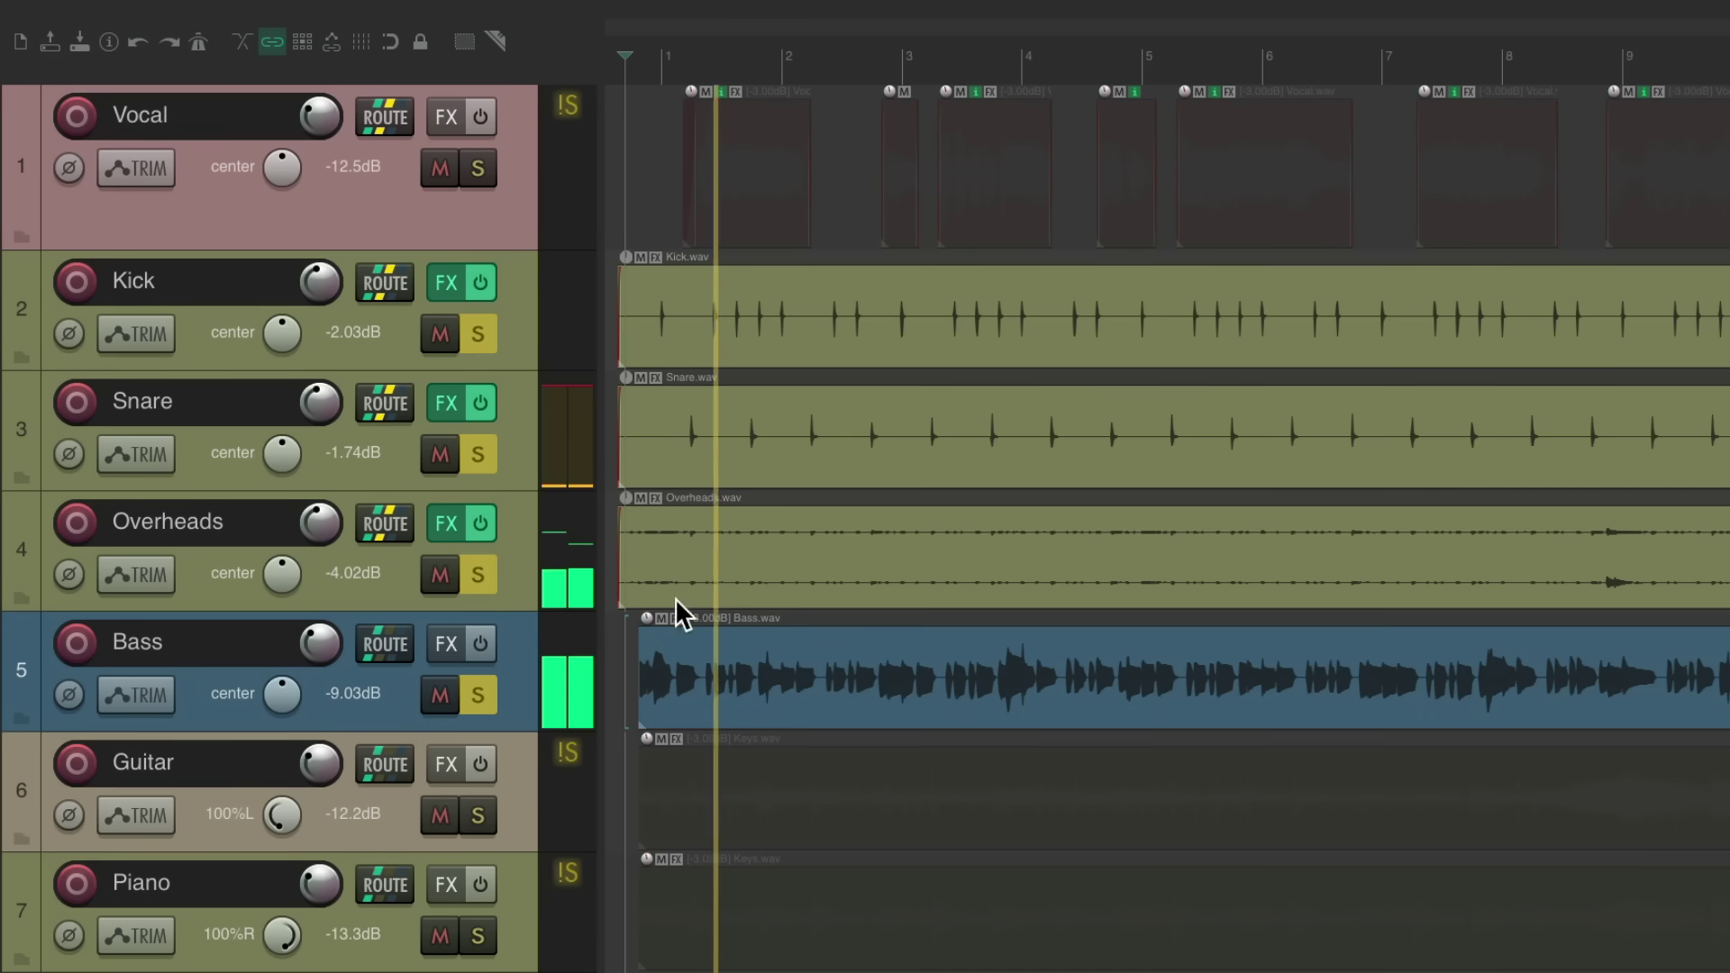
# Audition Vocal instead of Bass with the soloed drums, stop playback, and clear the Vocal and drum solos
pyautogui.click(478, 695)
pyautogui.click(478, 168)
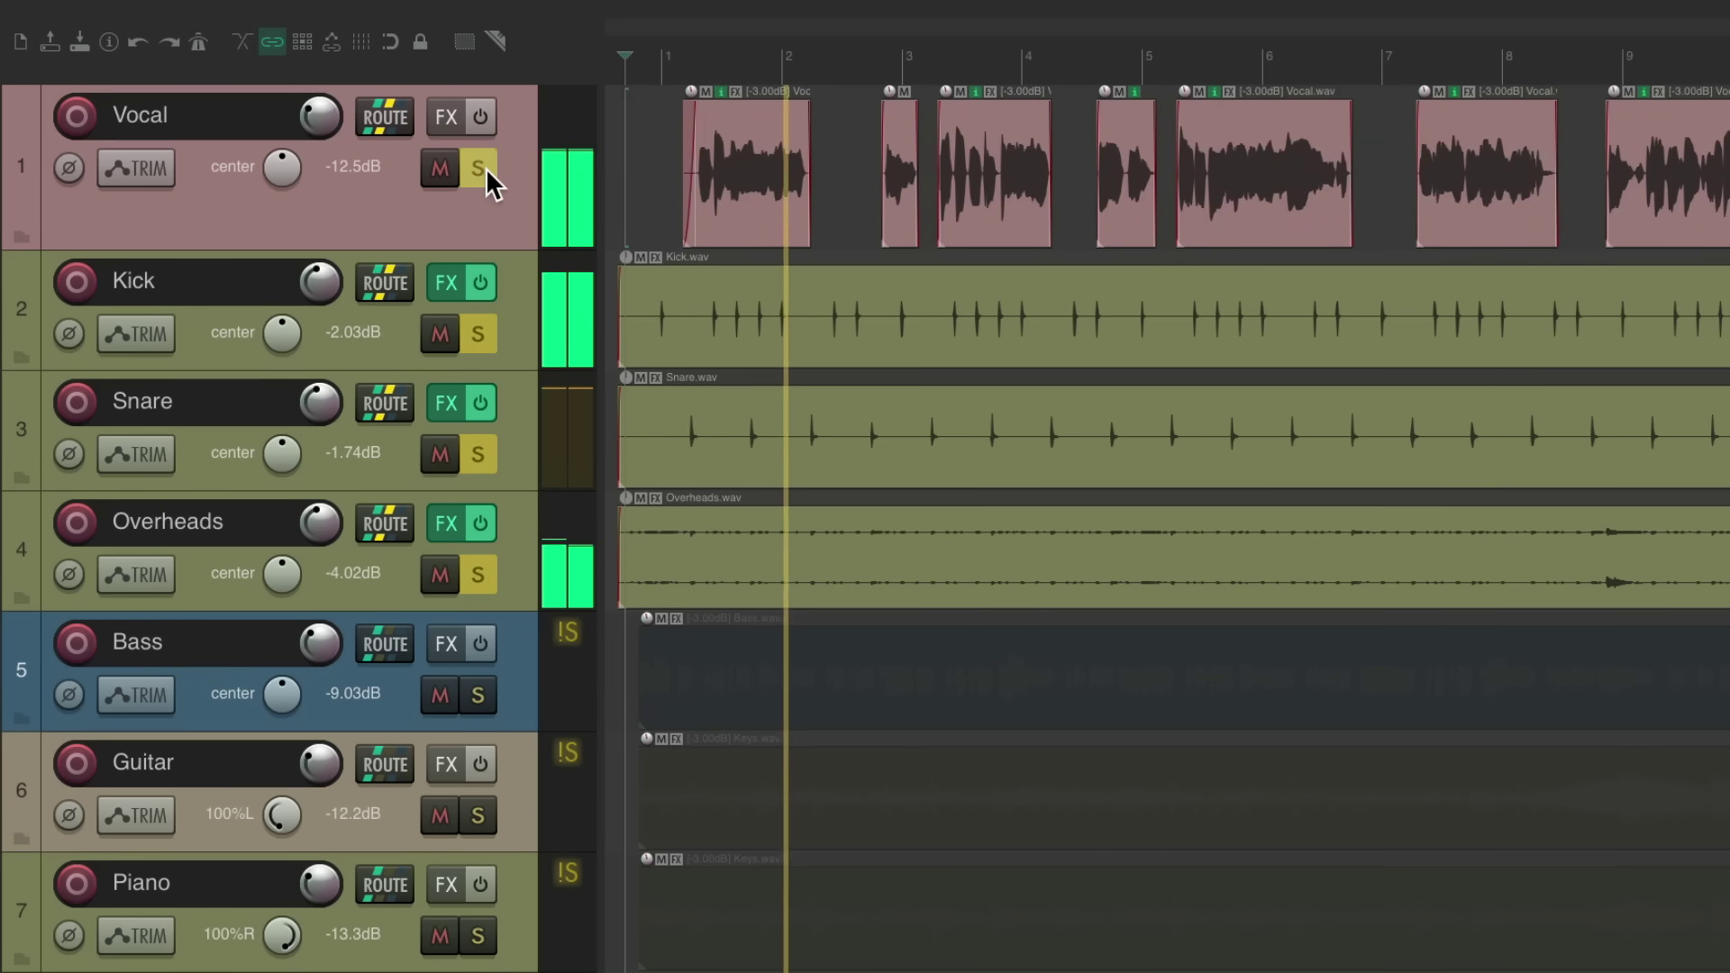
pyautogui.press('space')
pyautogui.click(484, 168)
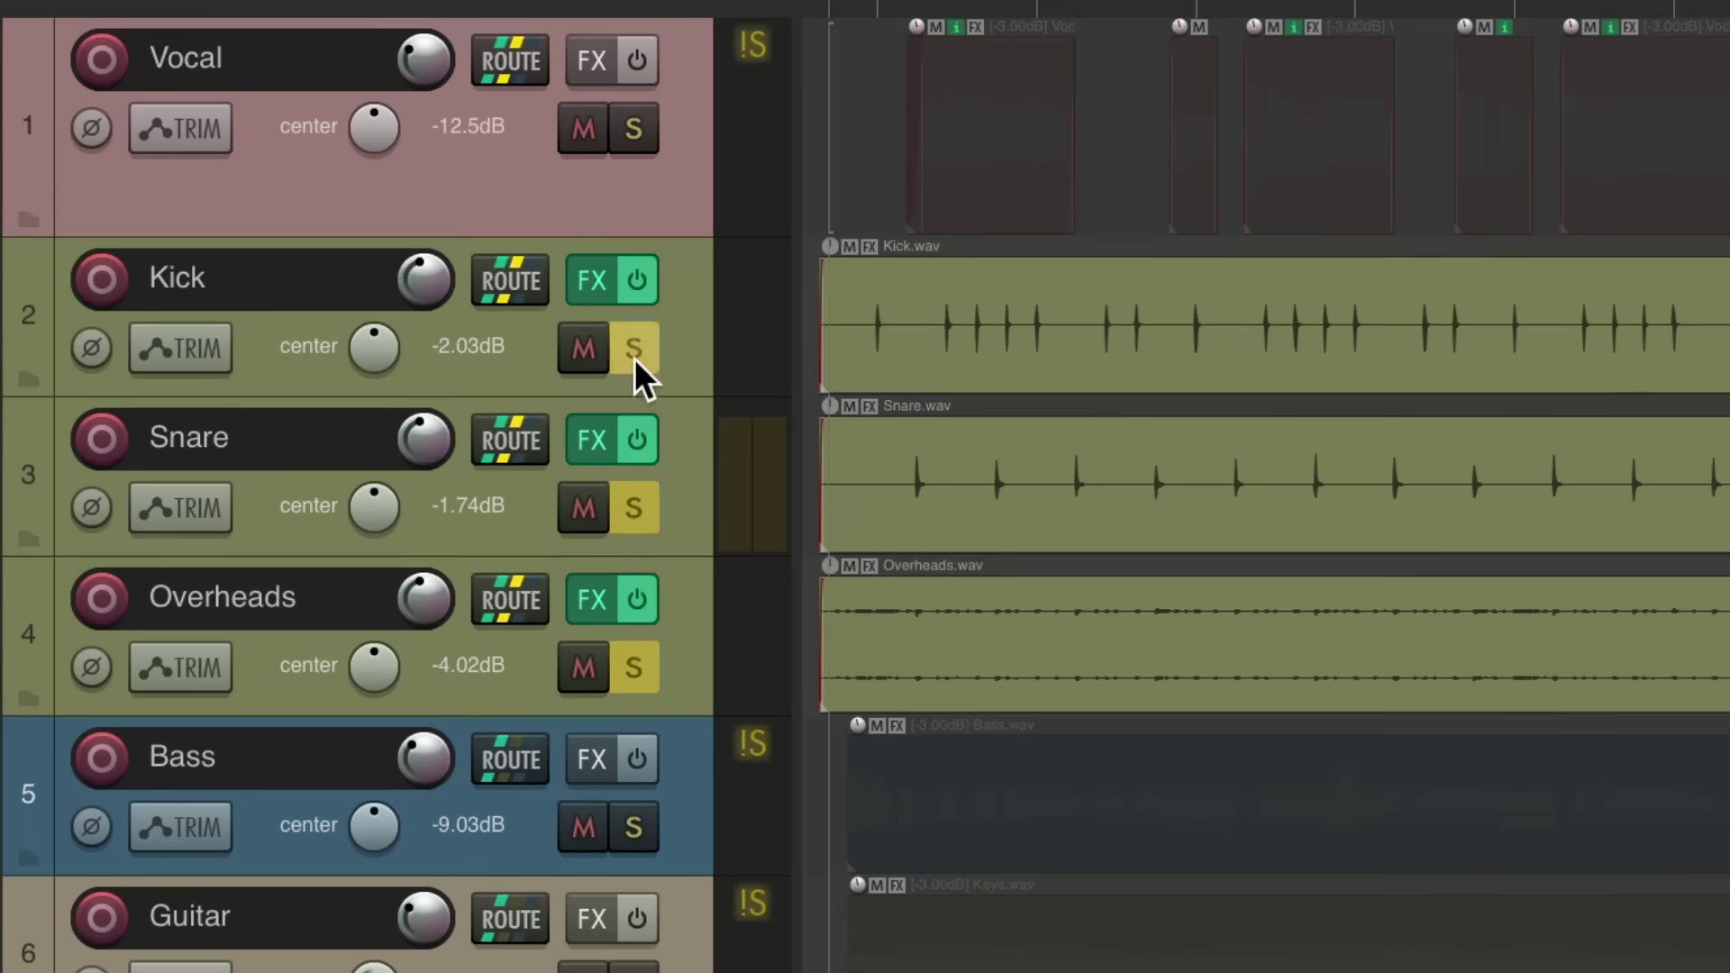
pyautogui.moveTo(635, 359); pyautogui.dragTo(653, 636)
# Enable Solo defeat on the Kick, Snare and Overheads tracks together
pyautogui.moveTo(699, 290); pyautogui.dragTo(696, 629)
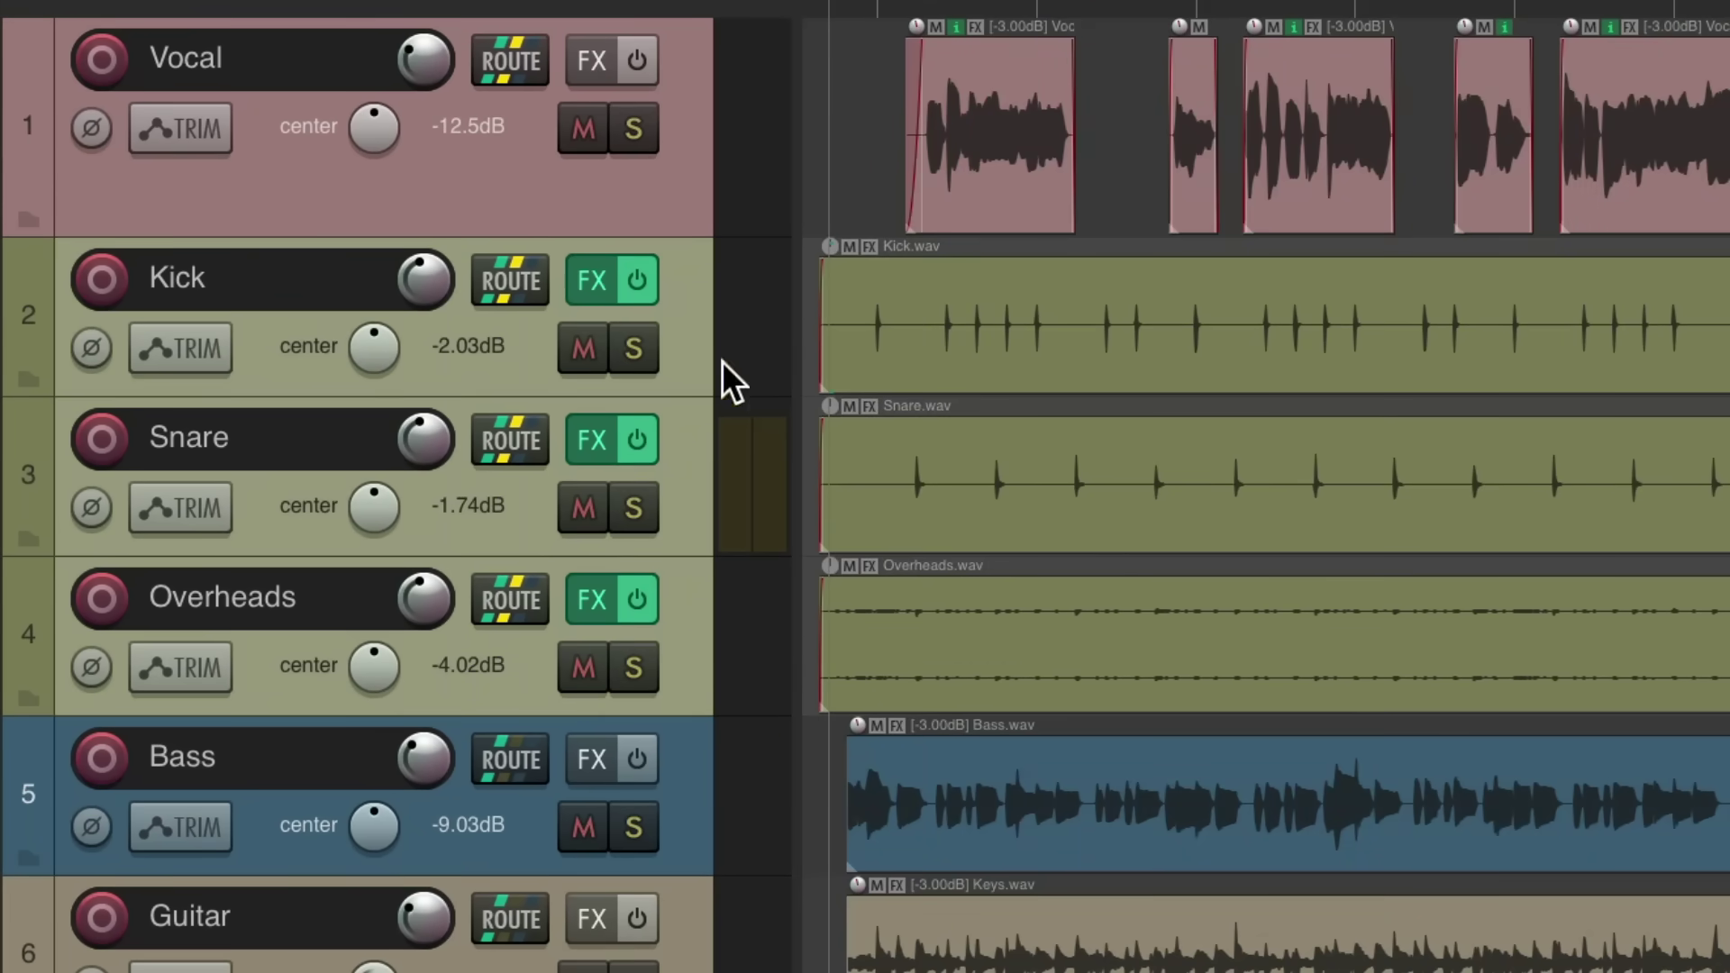
pyautogui.rightClick(636, 351)
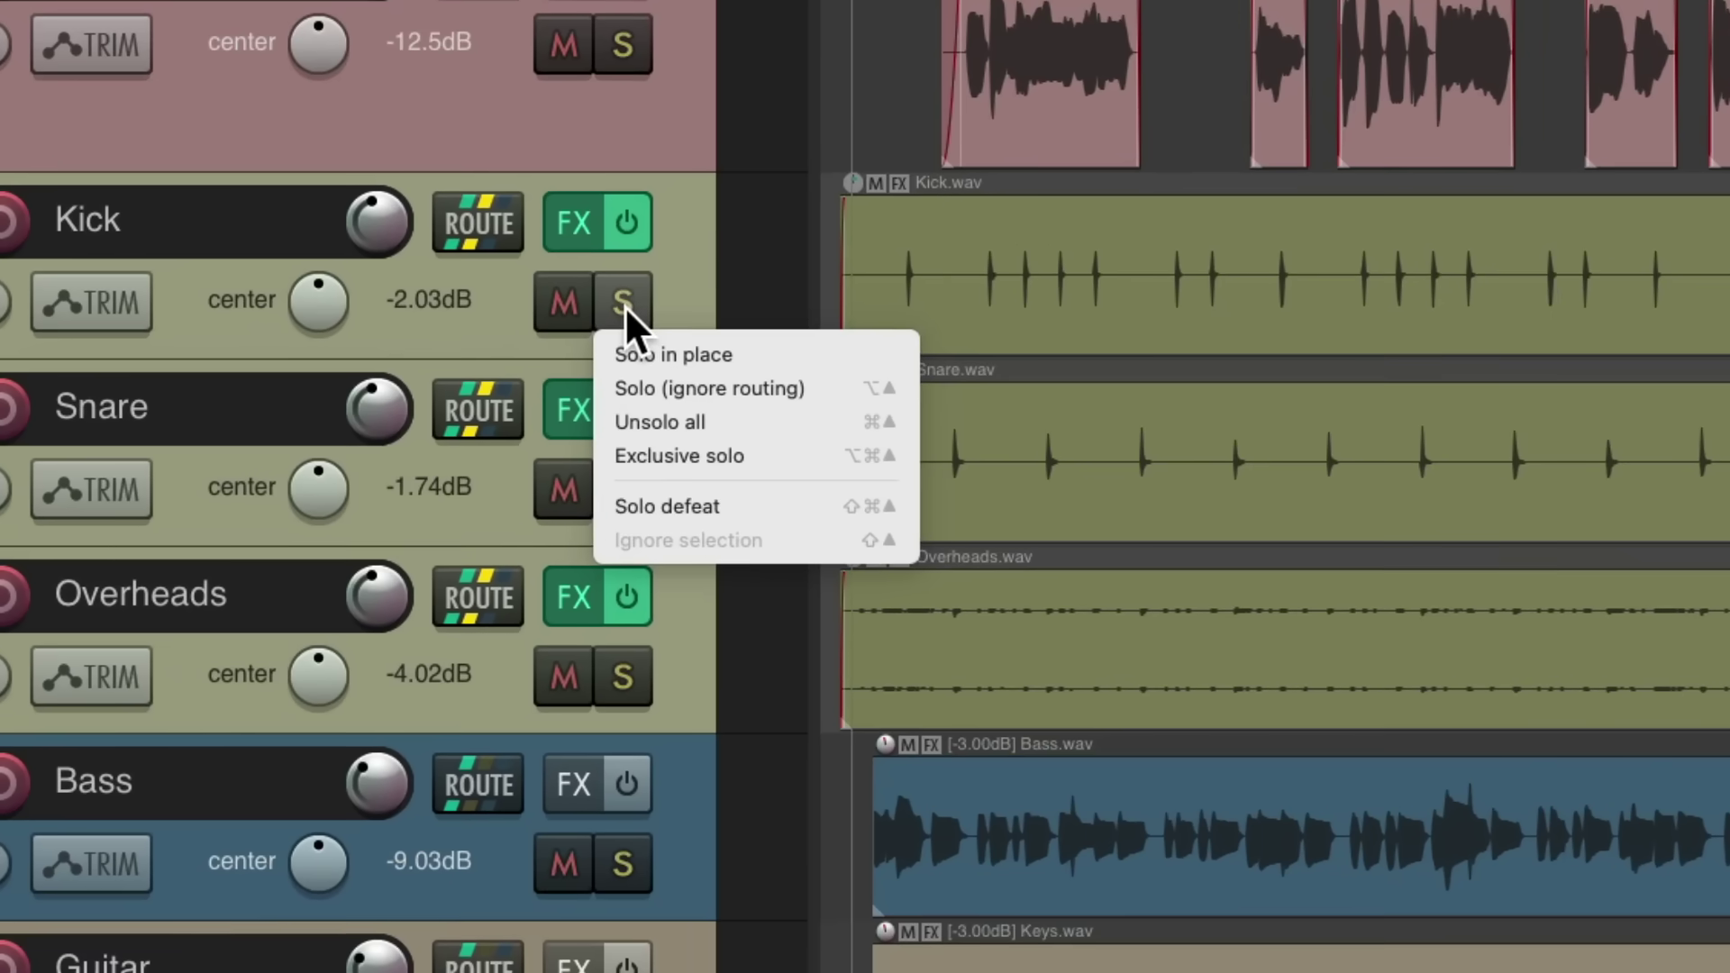
pyautogui.click(737, 505)
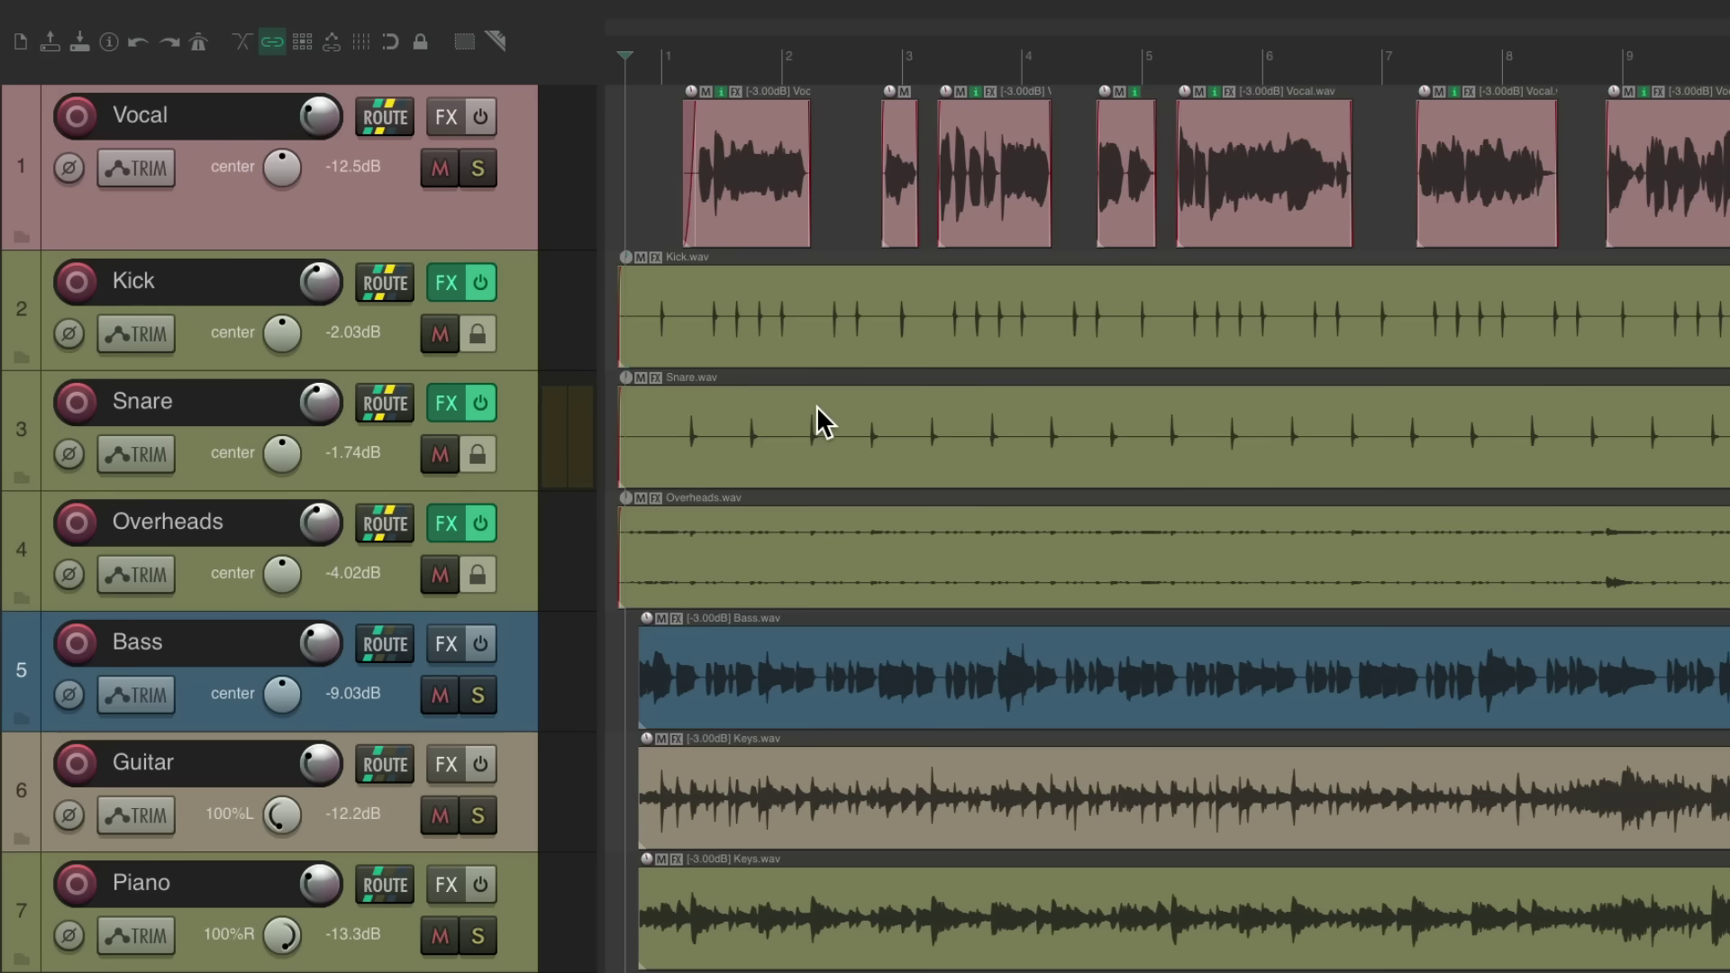
# Audition Bass, Vocal, and Guitar with Piano soloed in turn against the solo-defeated drums, clearing the solos and stopping playback
pyautogui.click(478, 695)
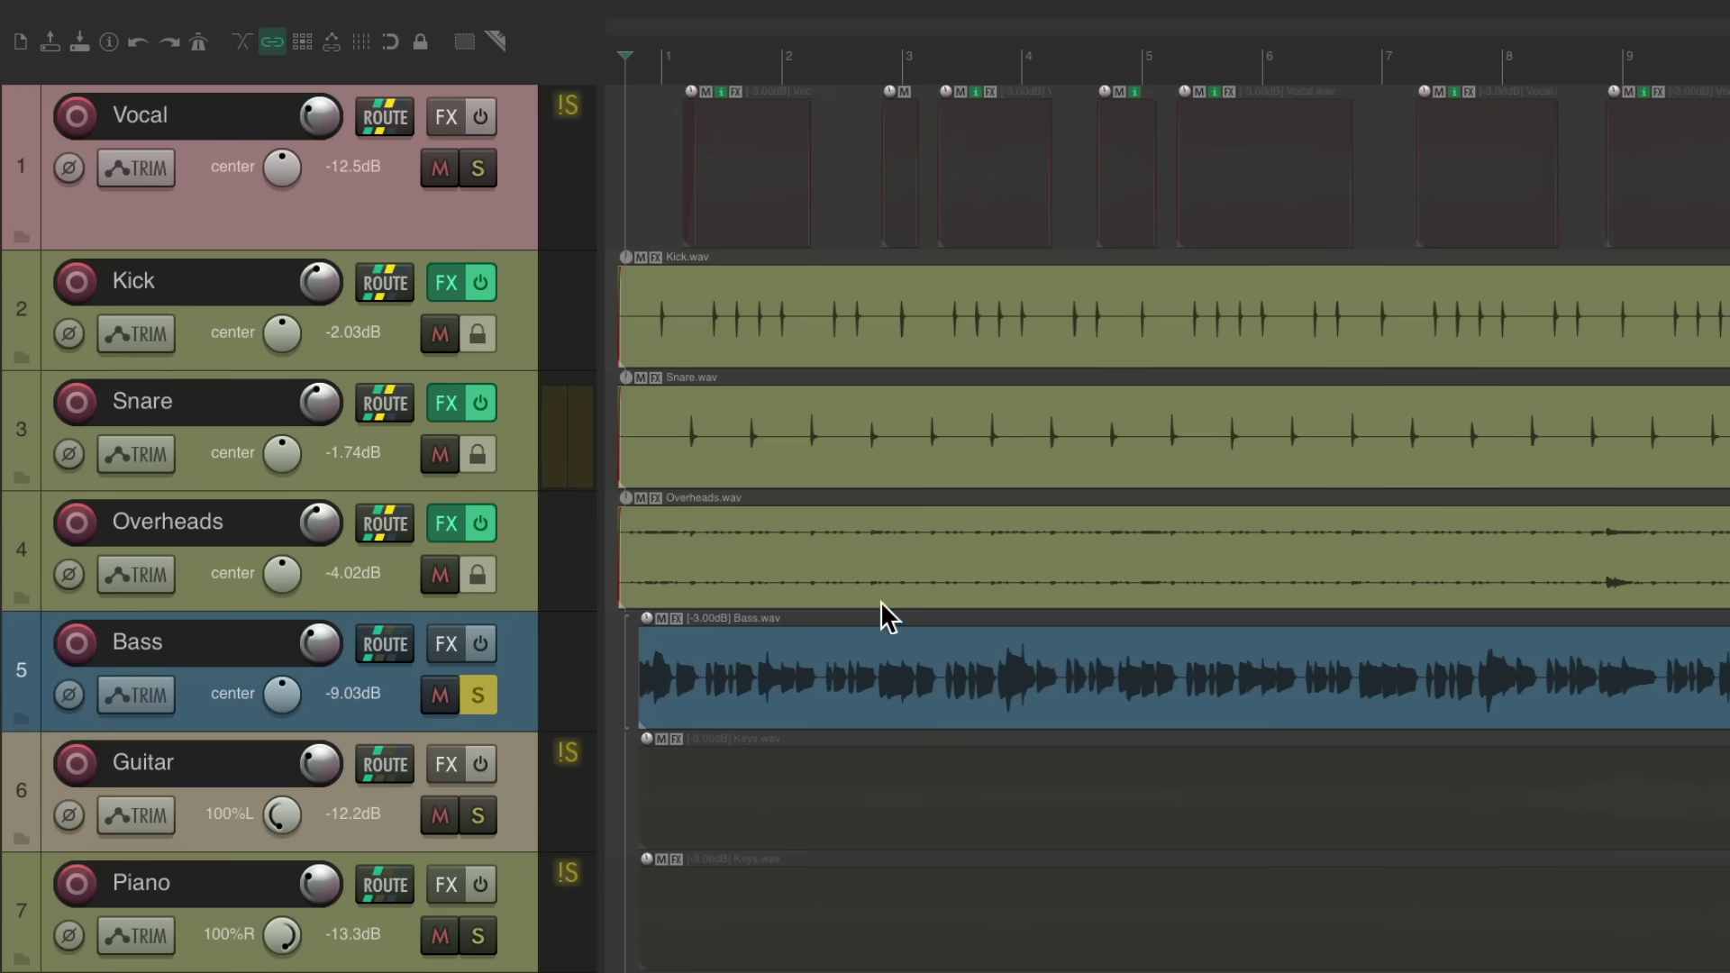
pyautogui.press('space')
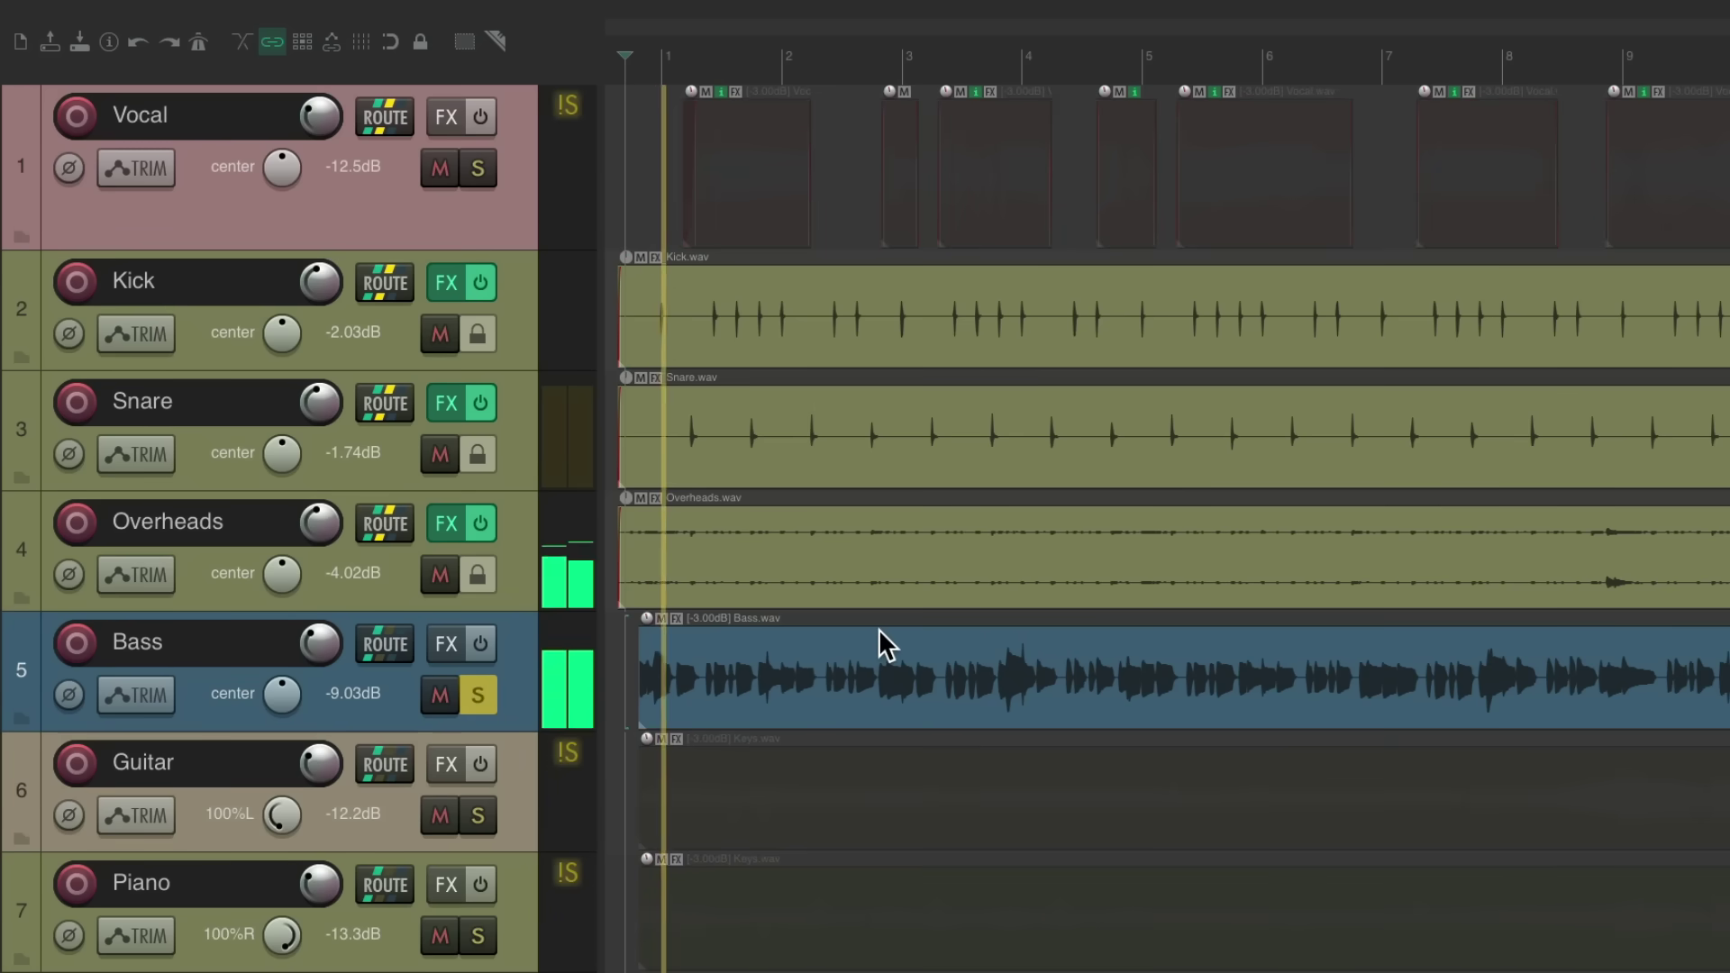
pyautogui.click(478, 695)
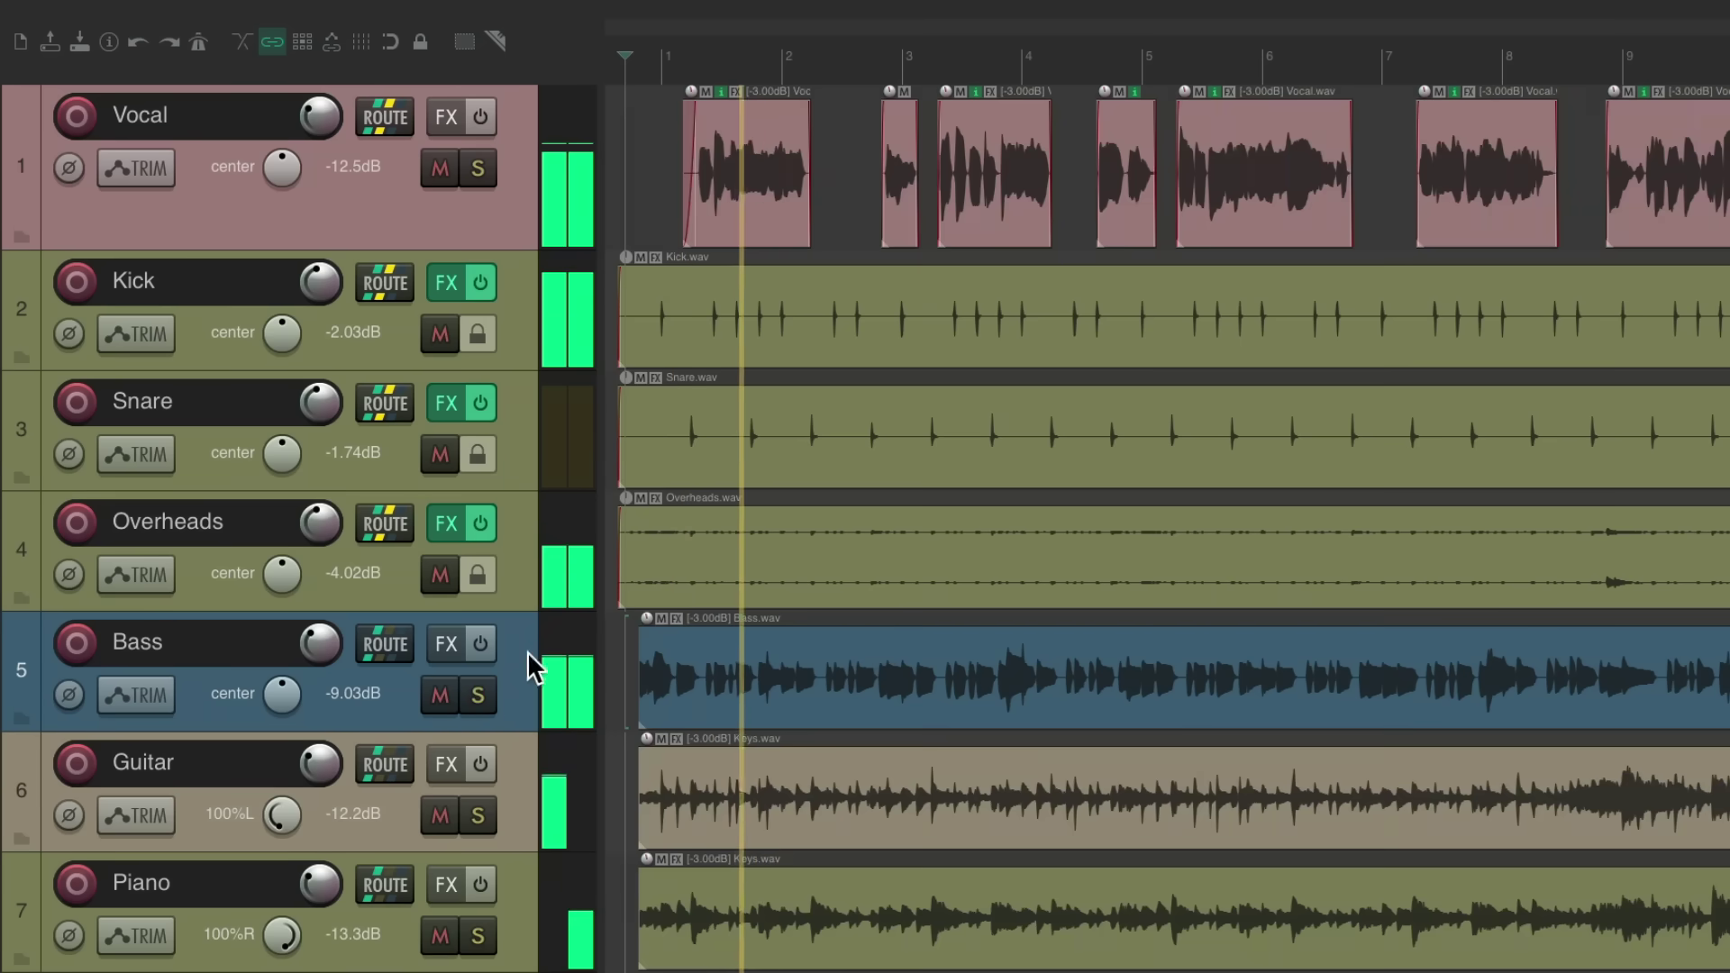
pyautogui.click(477, 167)
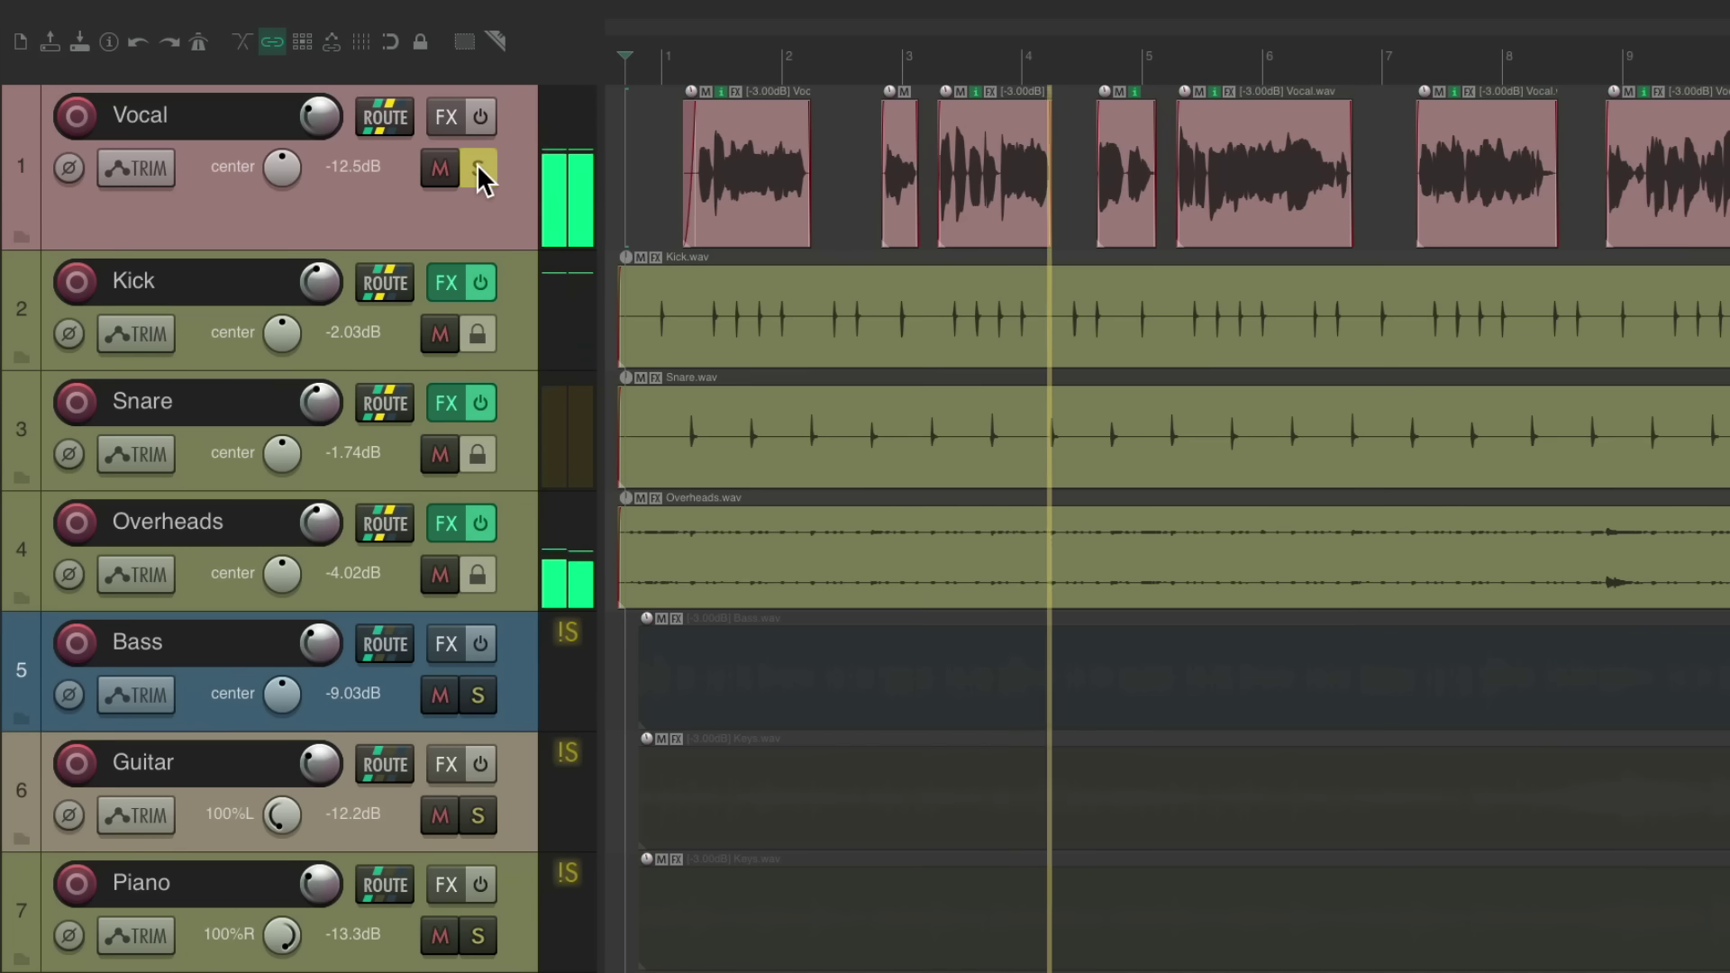
pyautogui.click(478, 166)
pyautogui.click(483, 816)
pyautogui.click(480, 937)
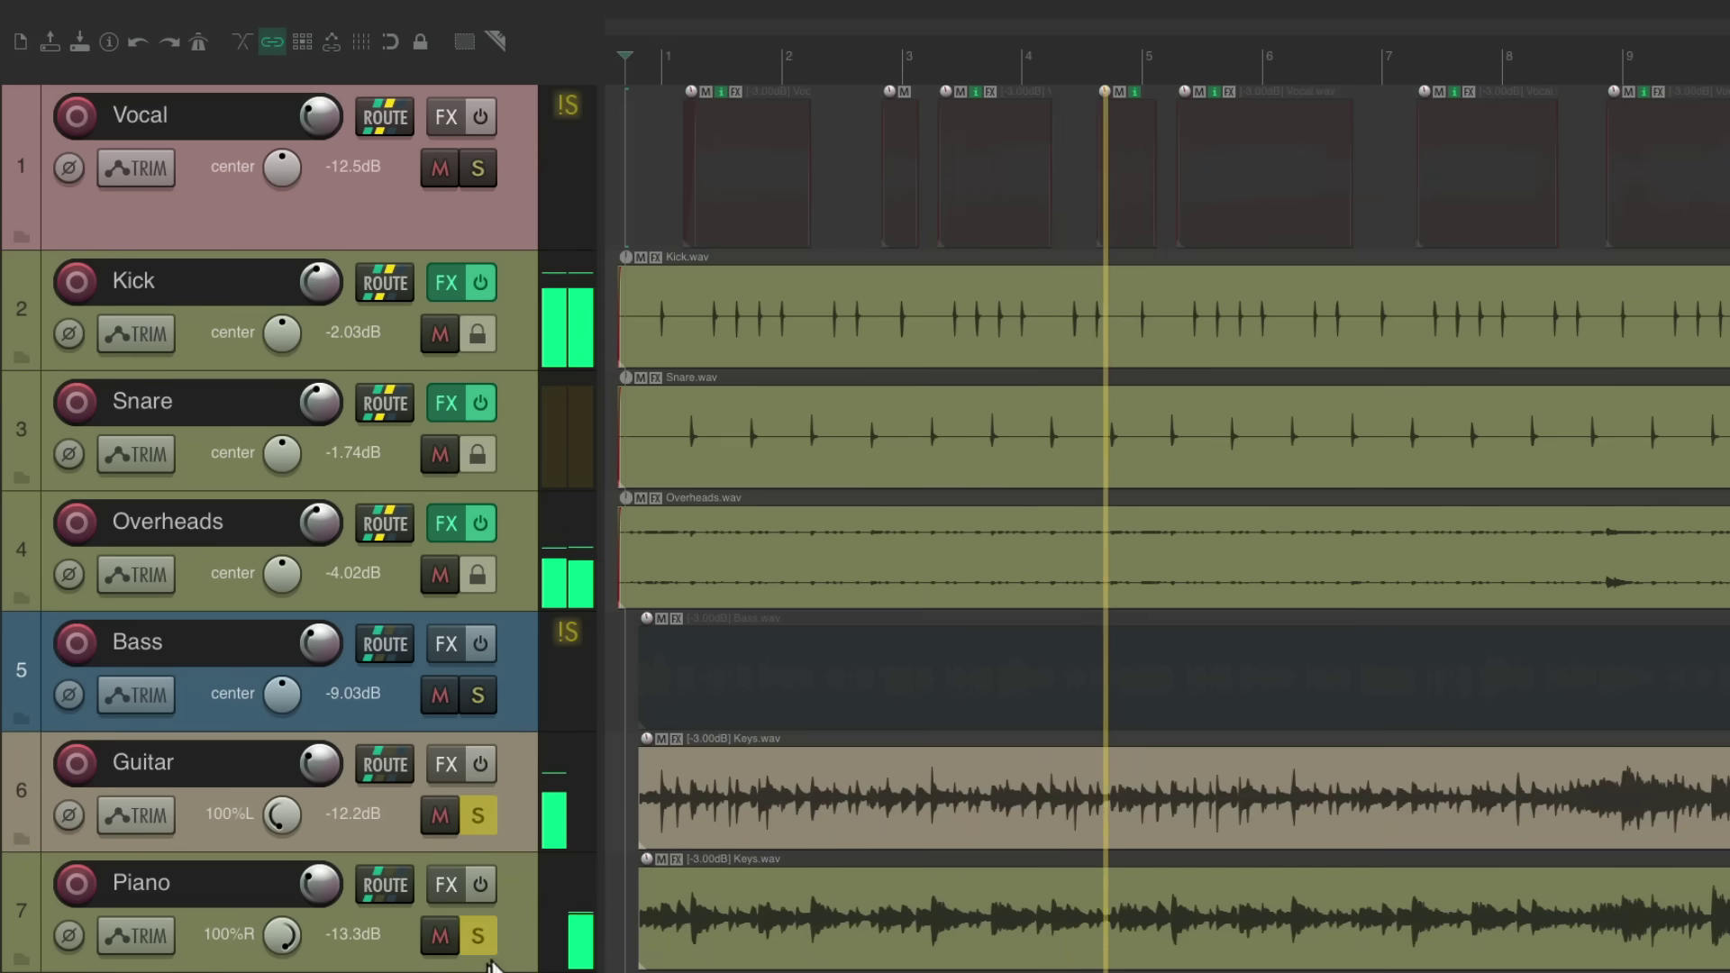
pyautogui.click(478, 813)
pyautogui.press('space')
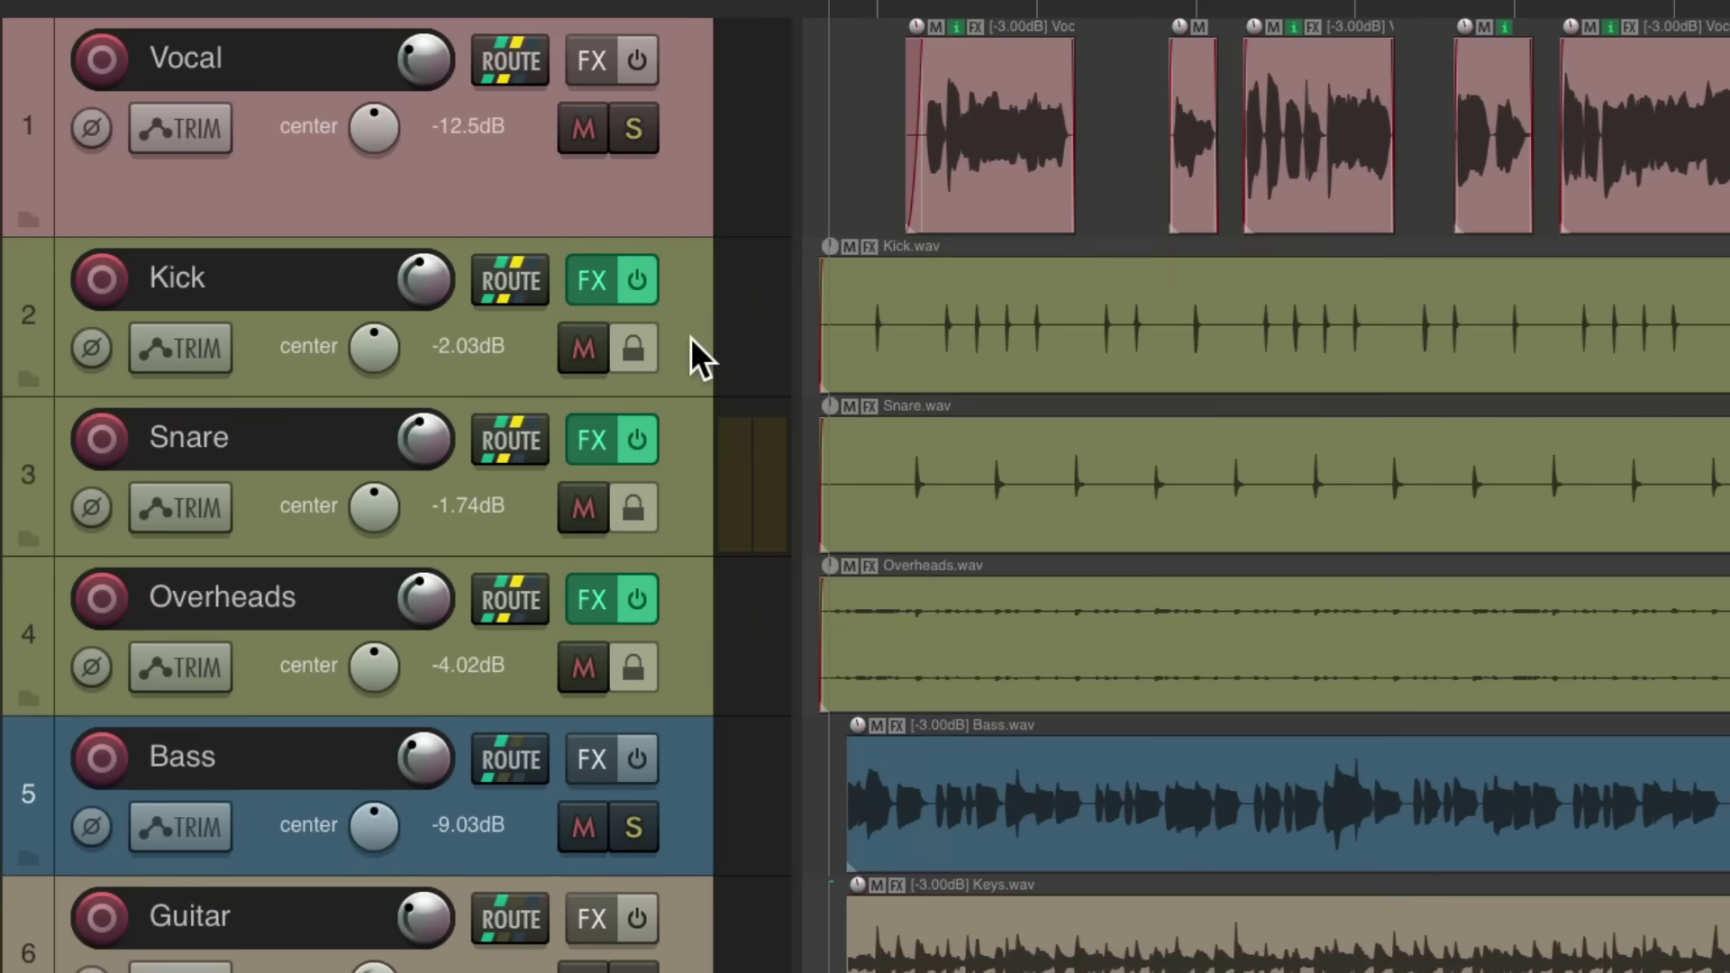
# Turn off Solo defeat on the Kick, Snare and Overheads tracks together
pyautogui.click(519, 326)
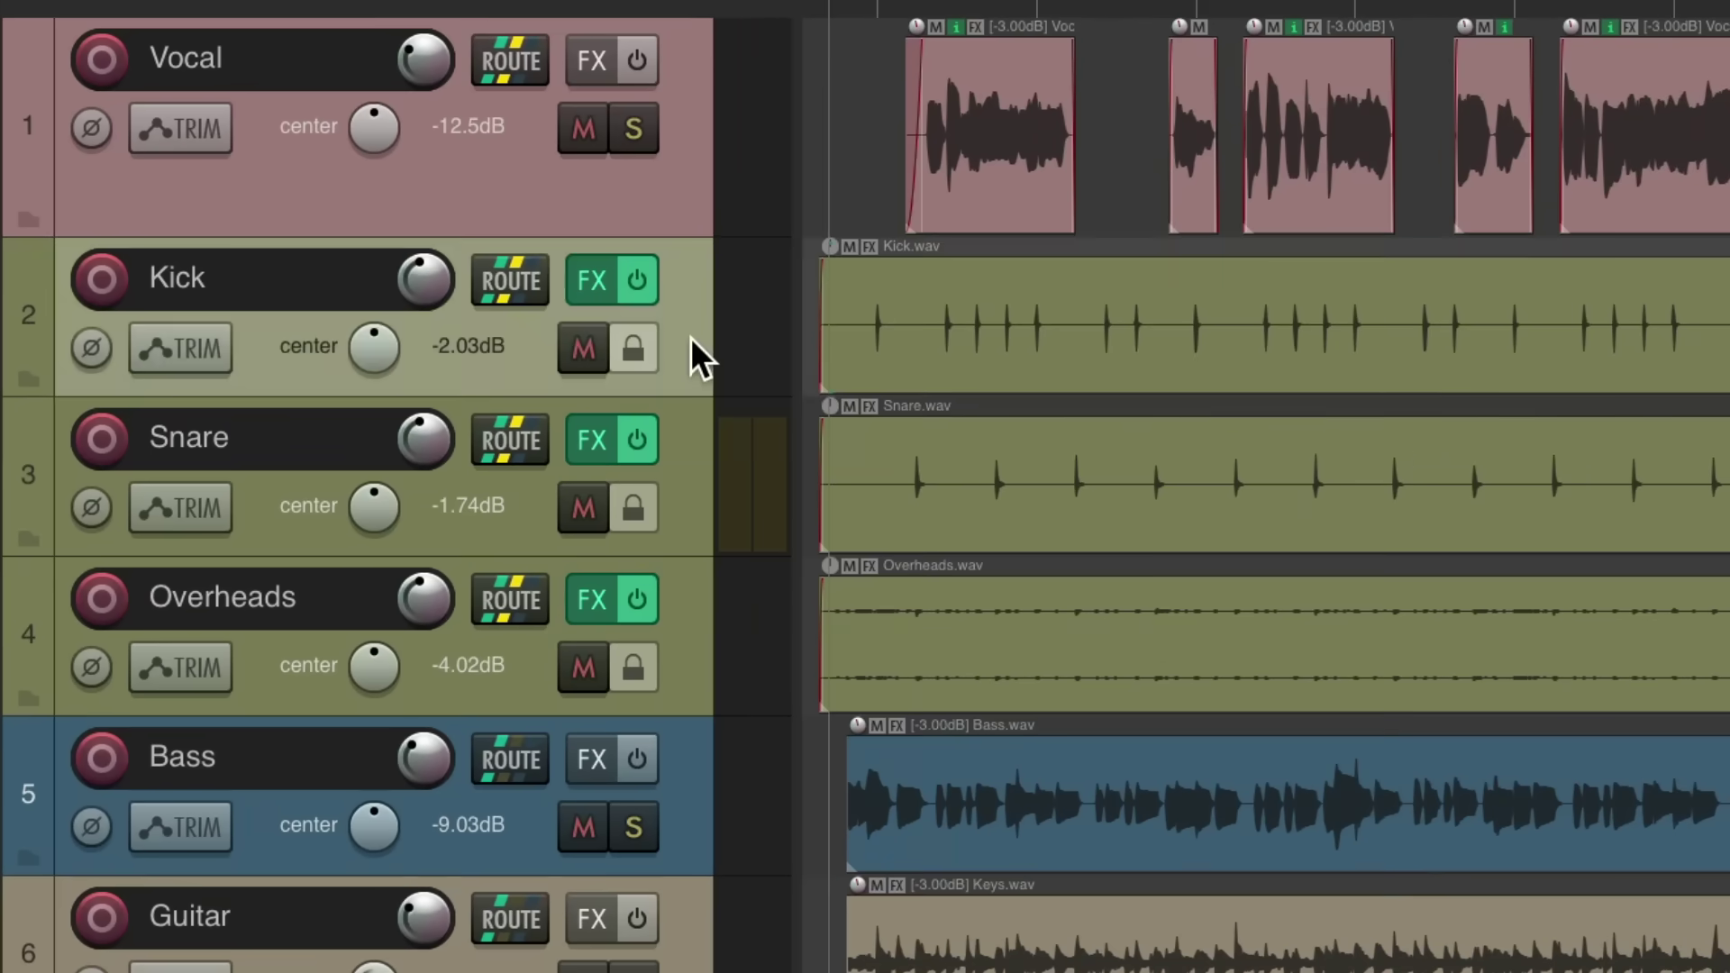
pyautogui.keyDown('shift'); pyautogui.click(680, 605); pyautogui.keyUp('shift')
pyautogui.rightClick(634, 362)
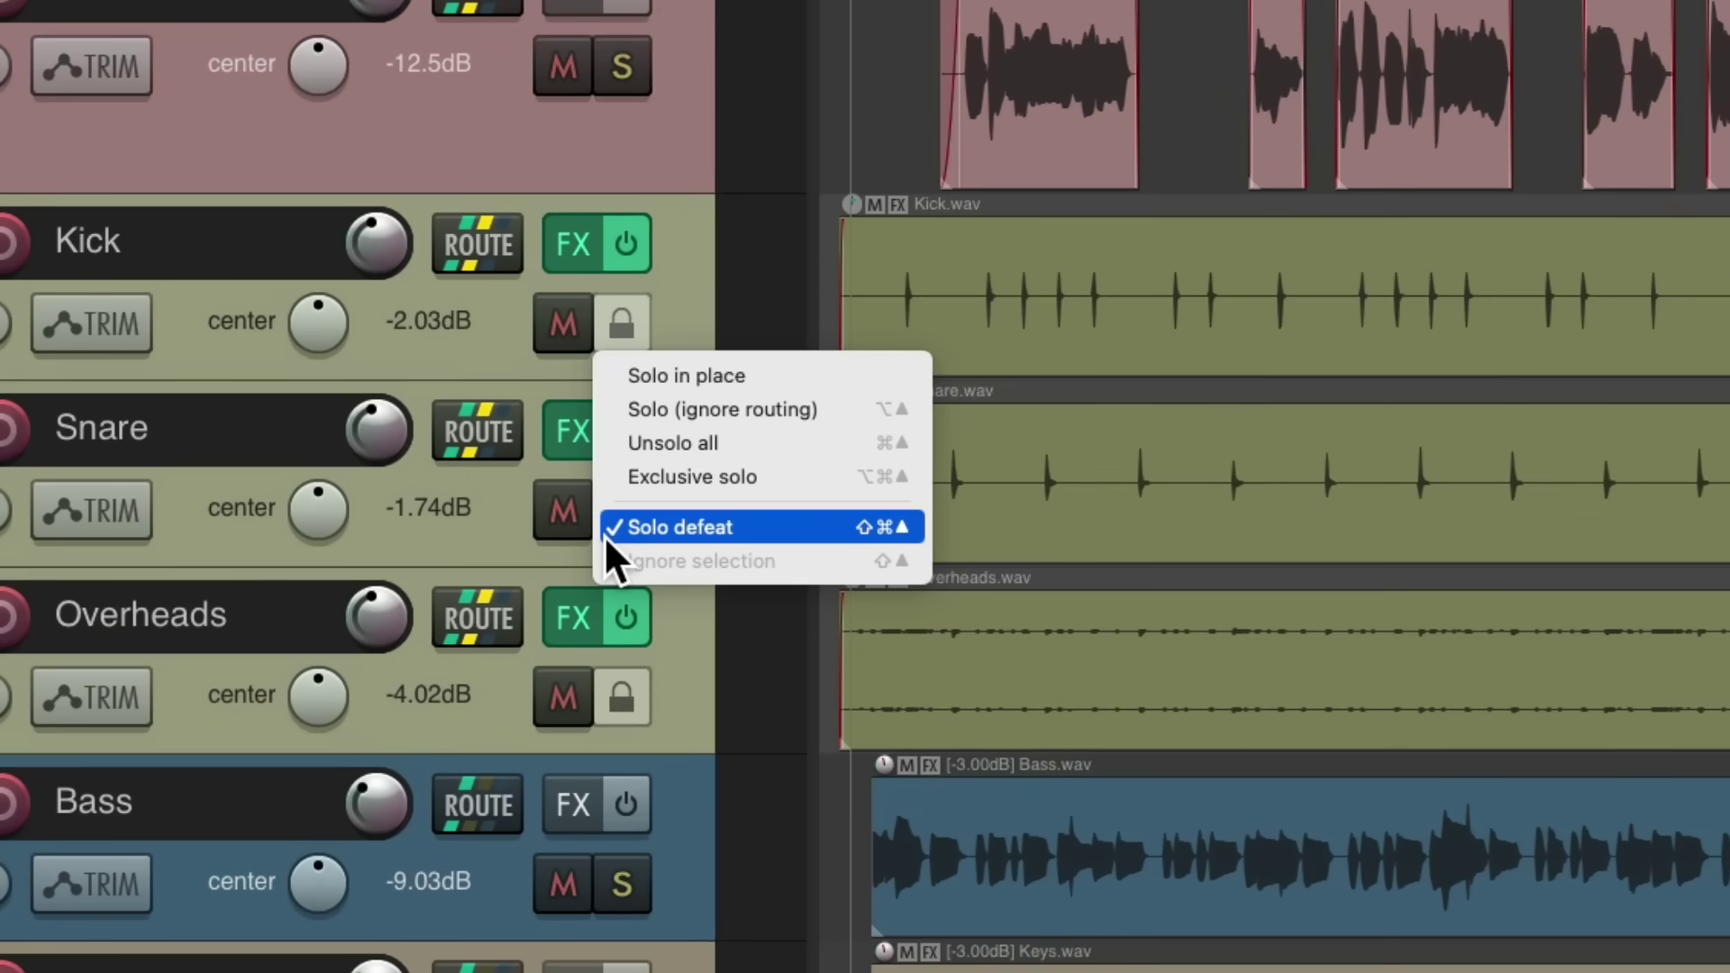
pyautogui.click(613, 527)
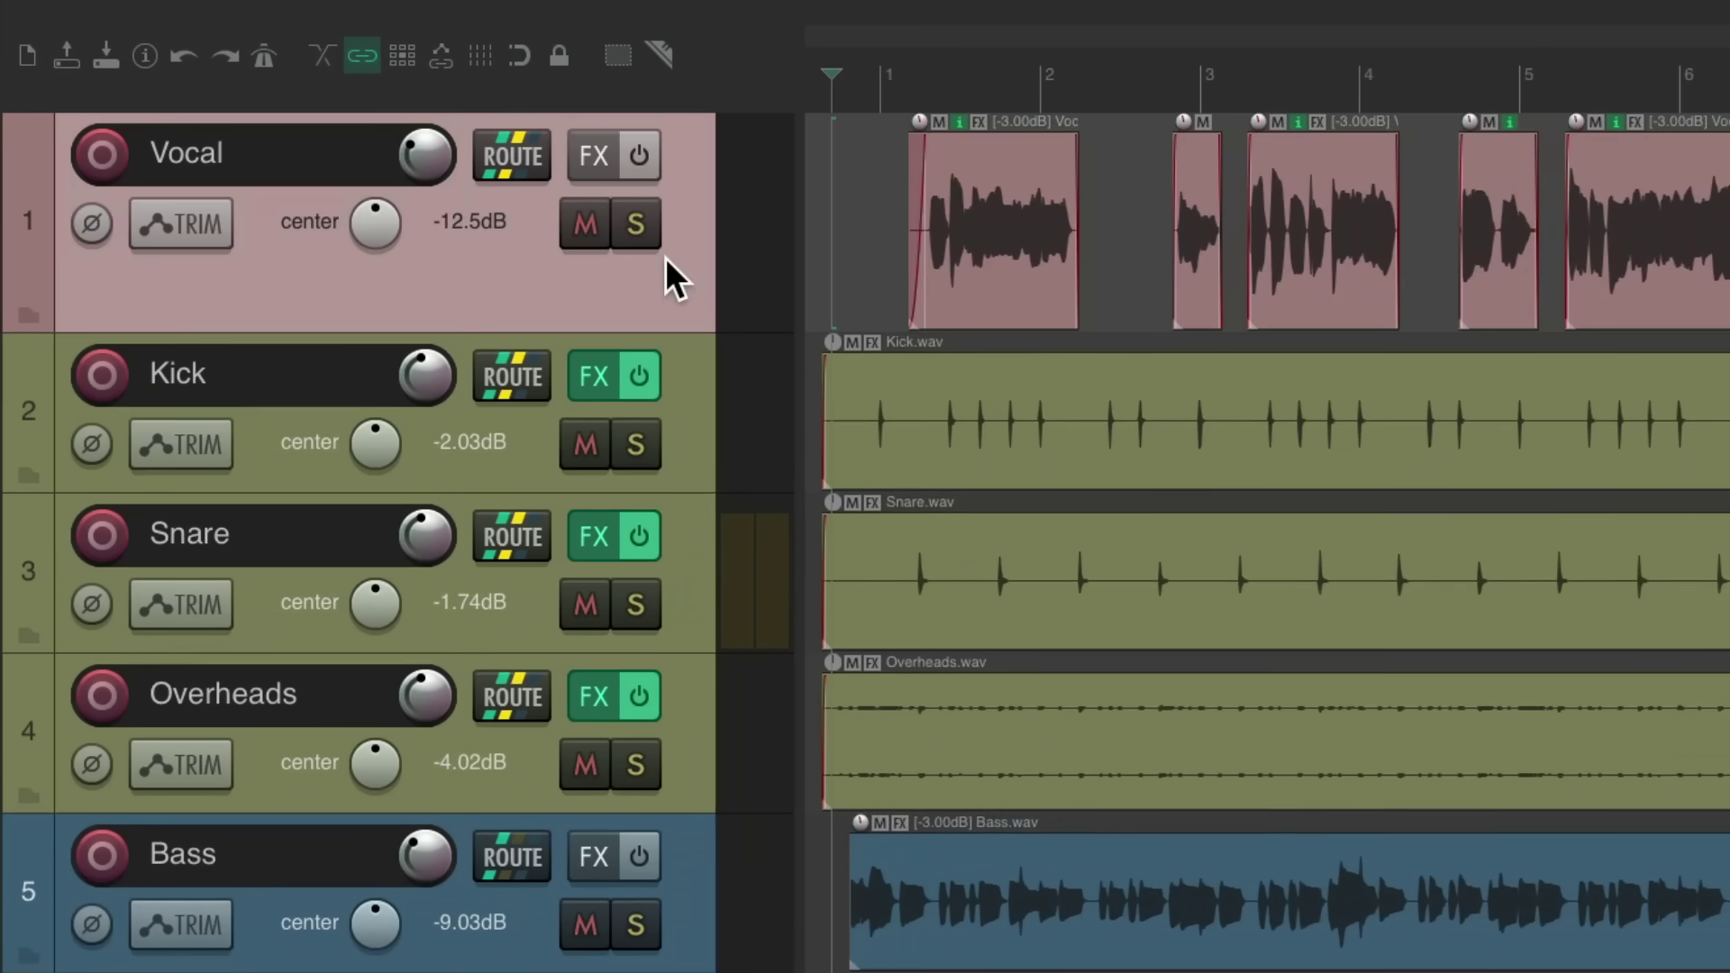
# Insert a new track below Vocal, name it Talkback, and arm it for recording
pyautogui.doubleClick(518, 212)
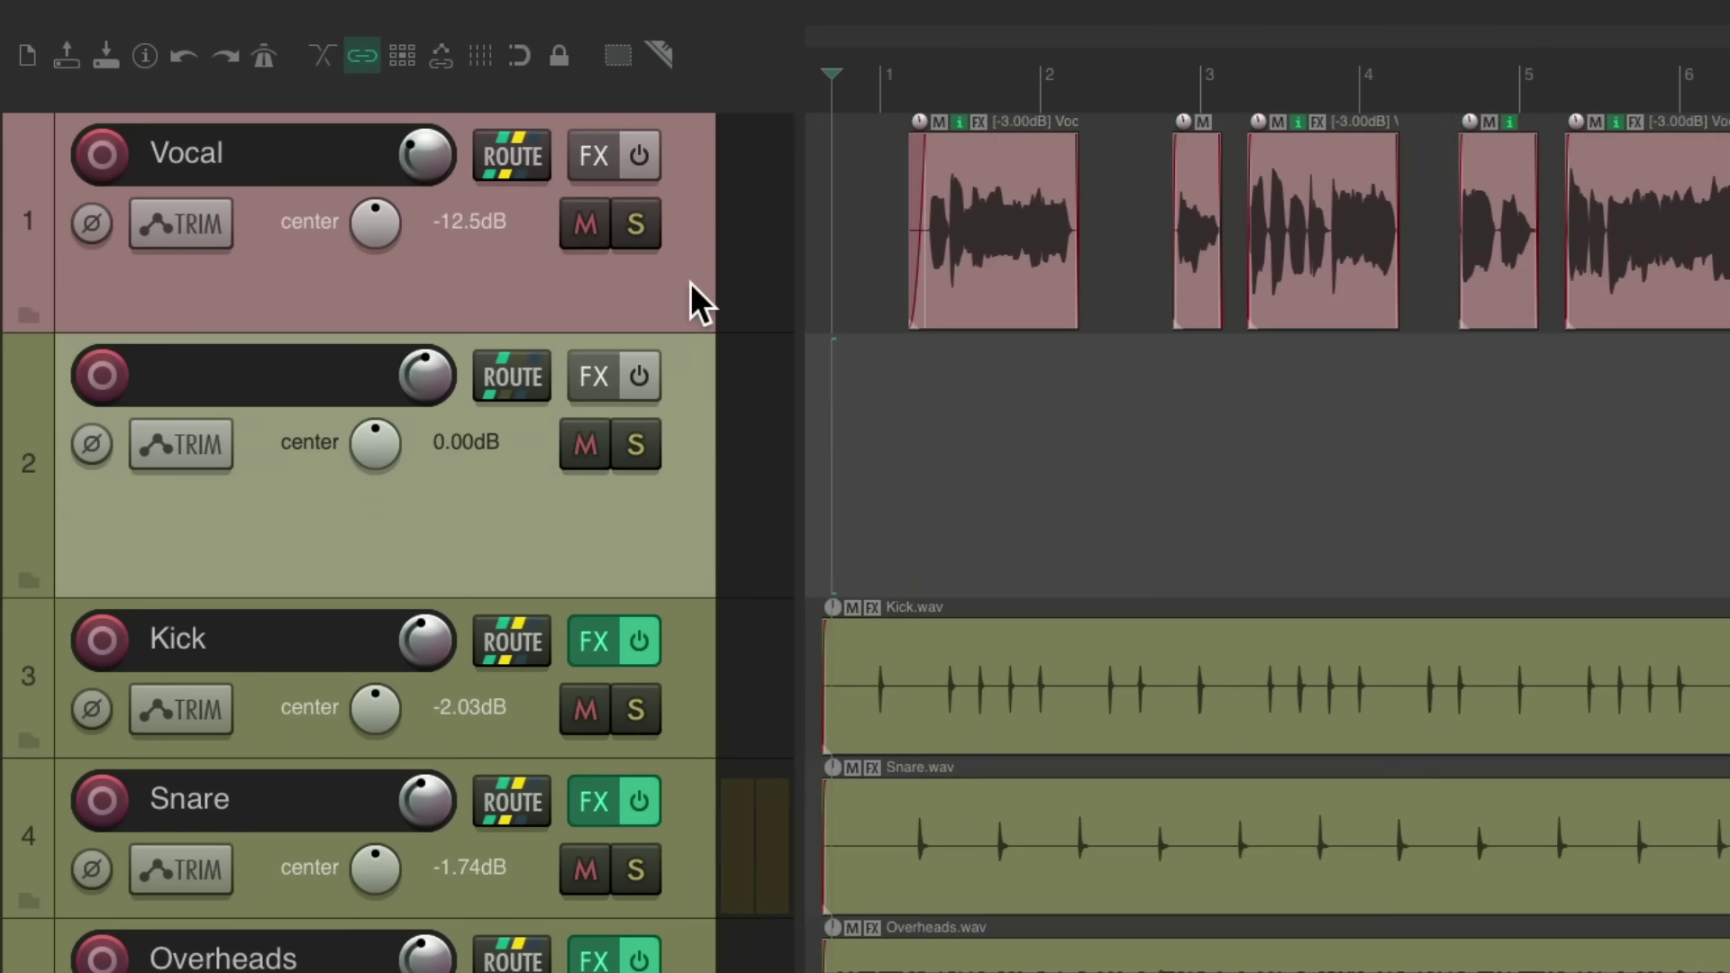
pyautogui.doubleClick(366, 376)
pyautogui.write('Talkback')
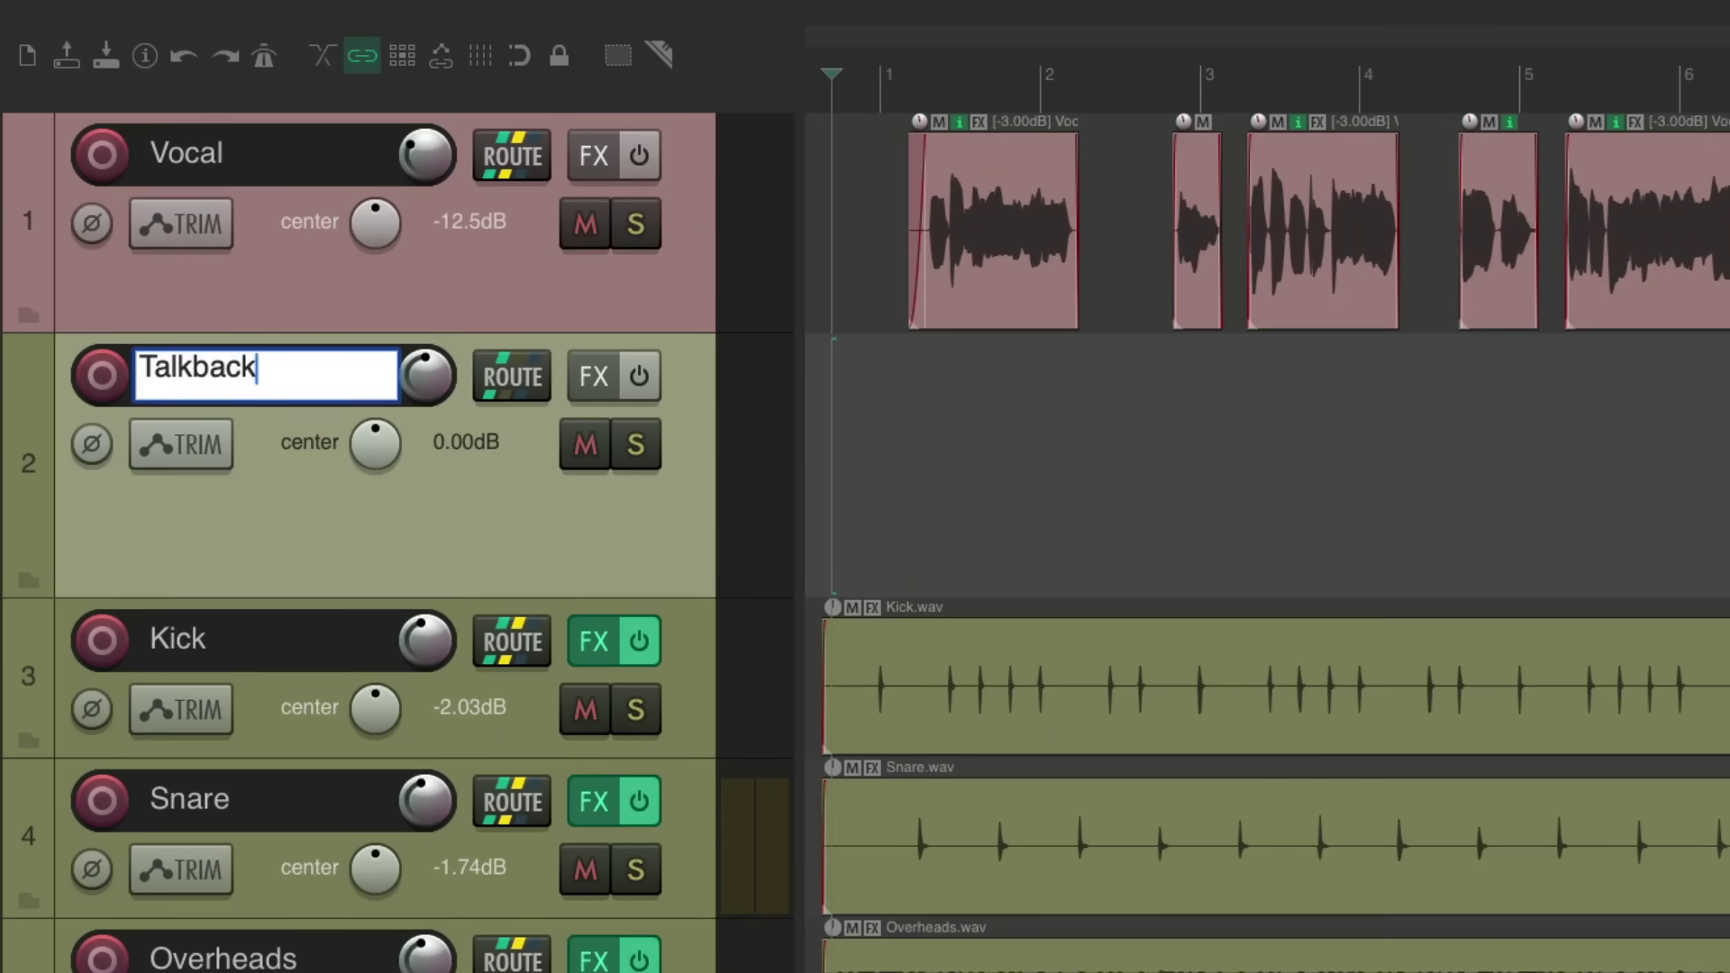
pyautogui.press('Return')
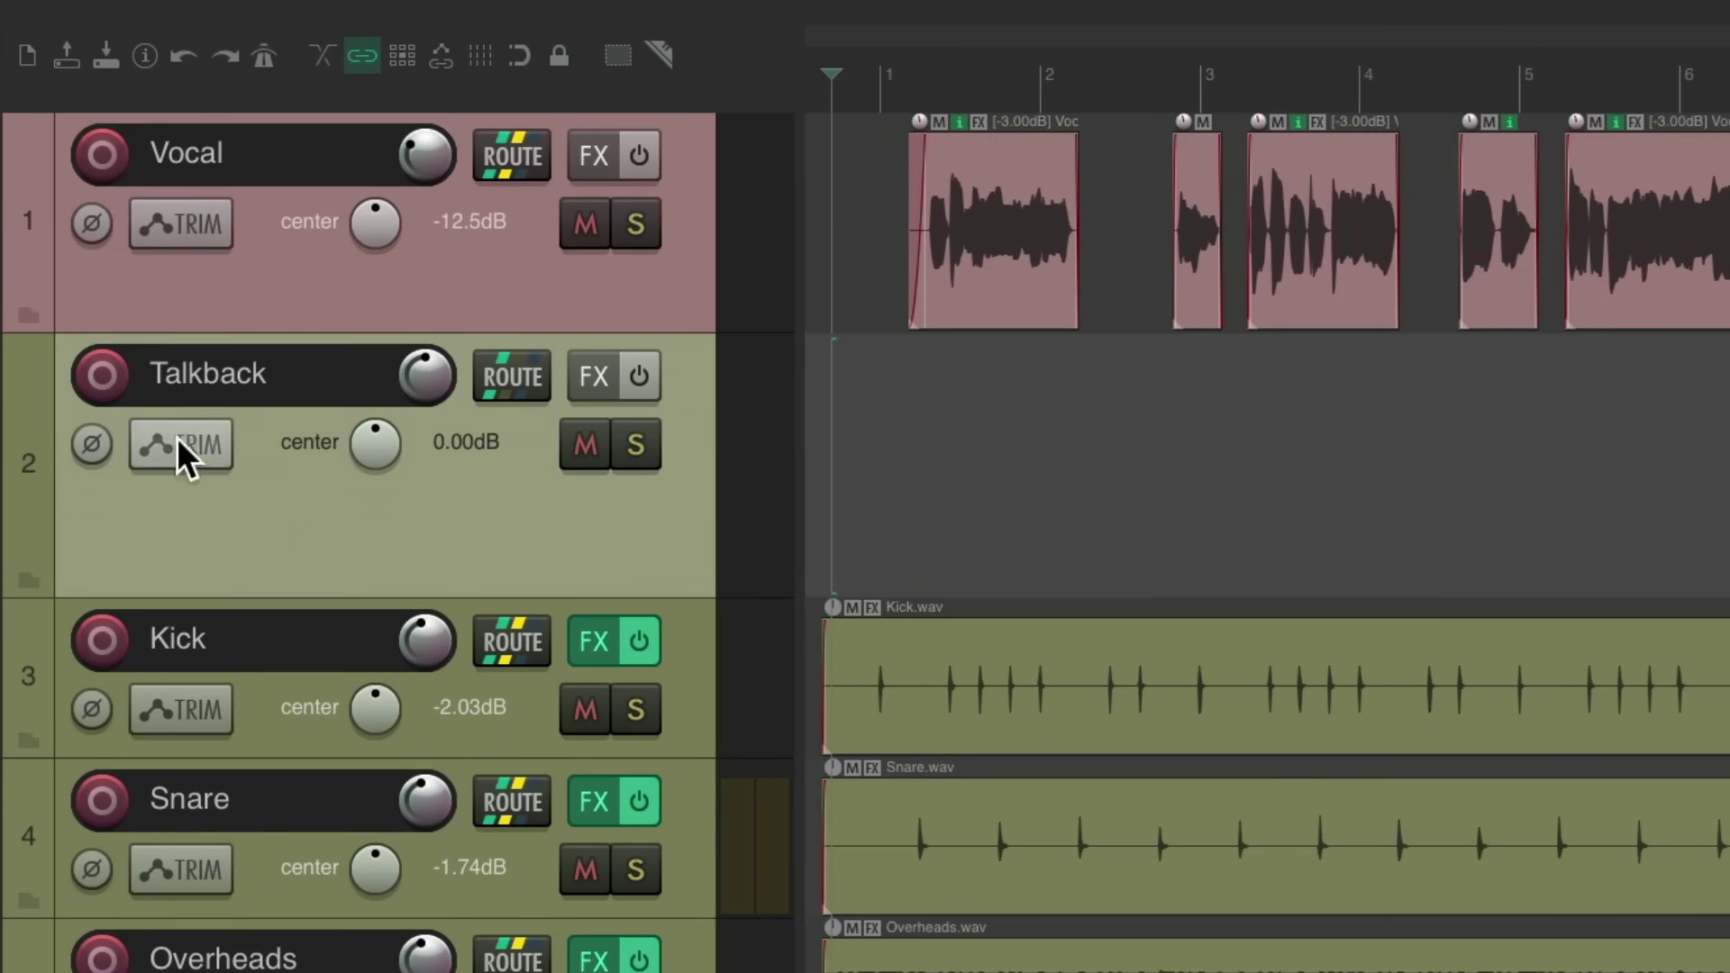
pyautogui.click(104, 375)
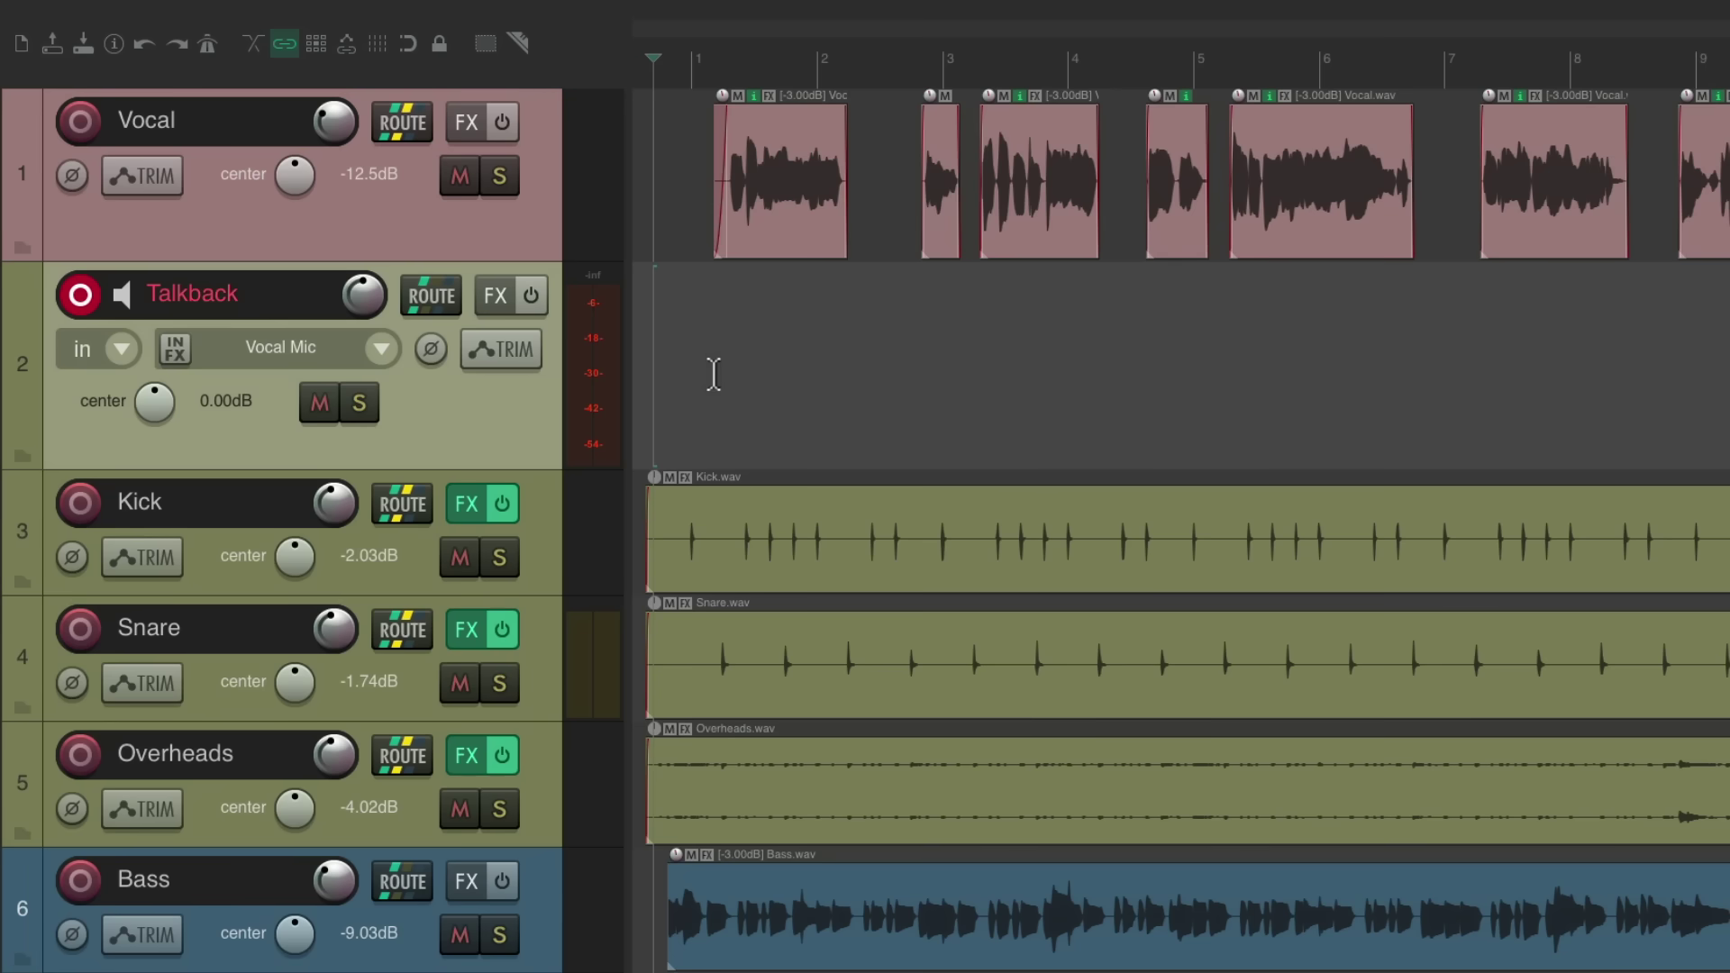
# Play with only the drum tracks soloed, try soloing Talkback along with them, and clear all the solos
pyautogui.moveTo(510, 559); pyautogui.dragTo(532, 788)
pyautogui.press('space')
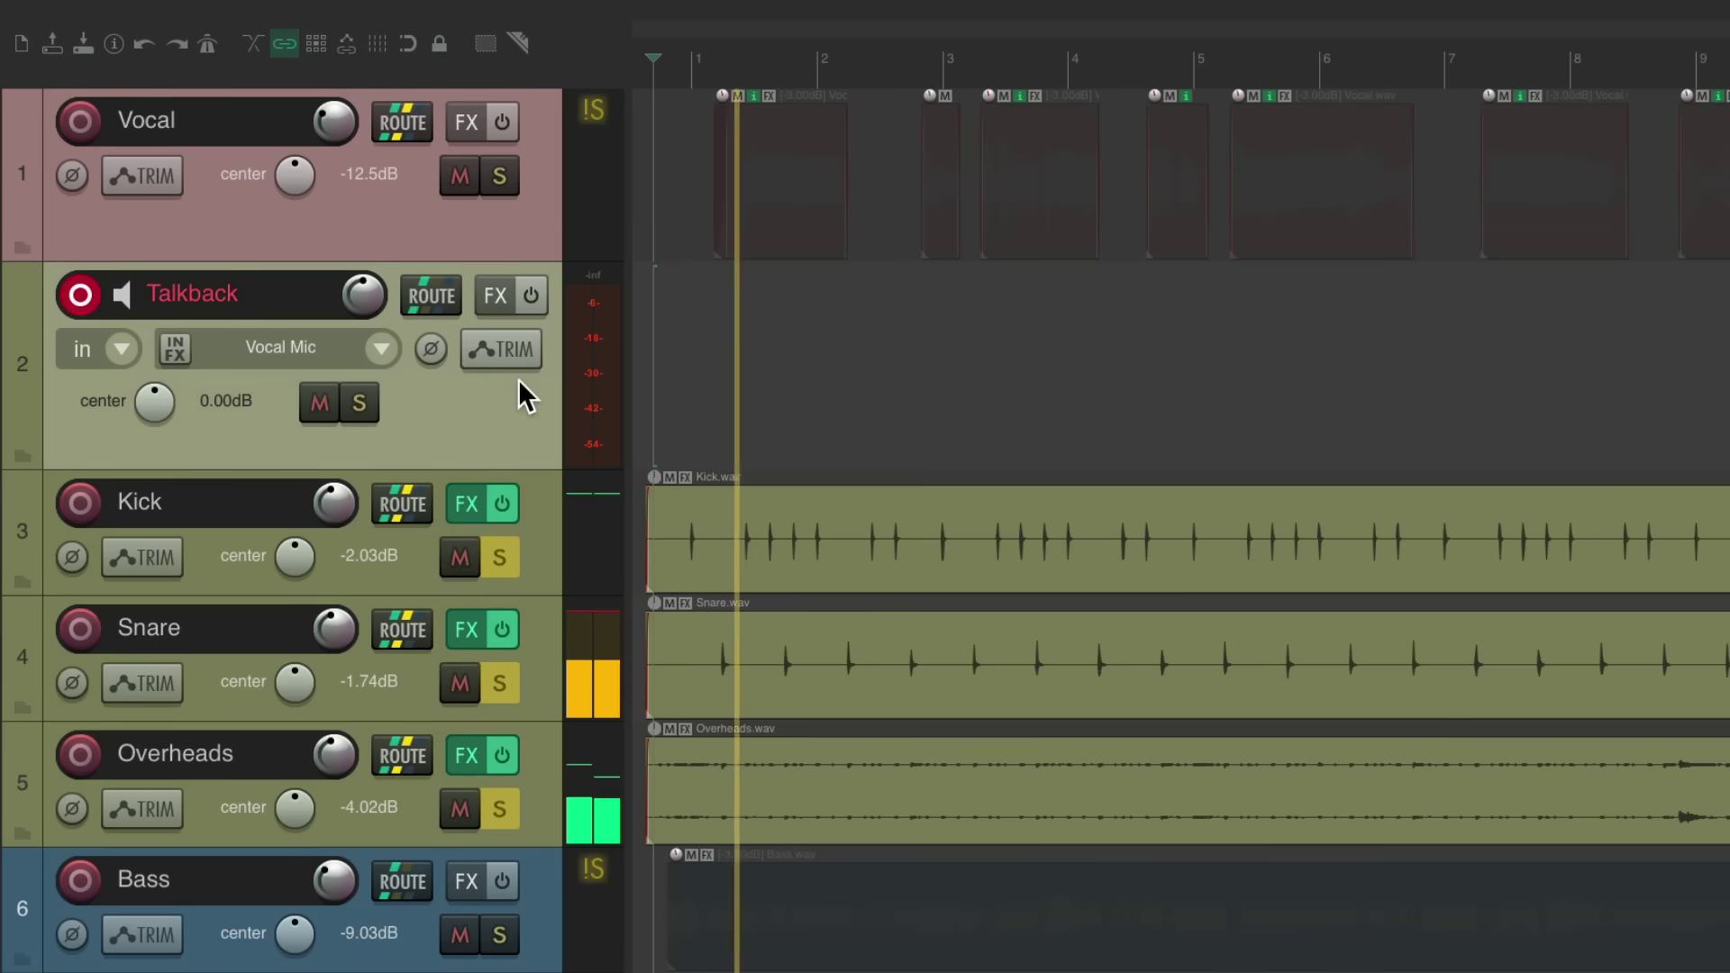
pyautogui.press('space')
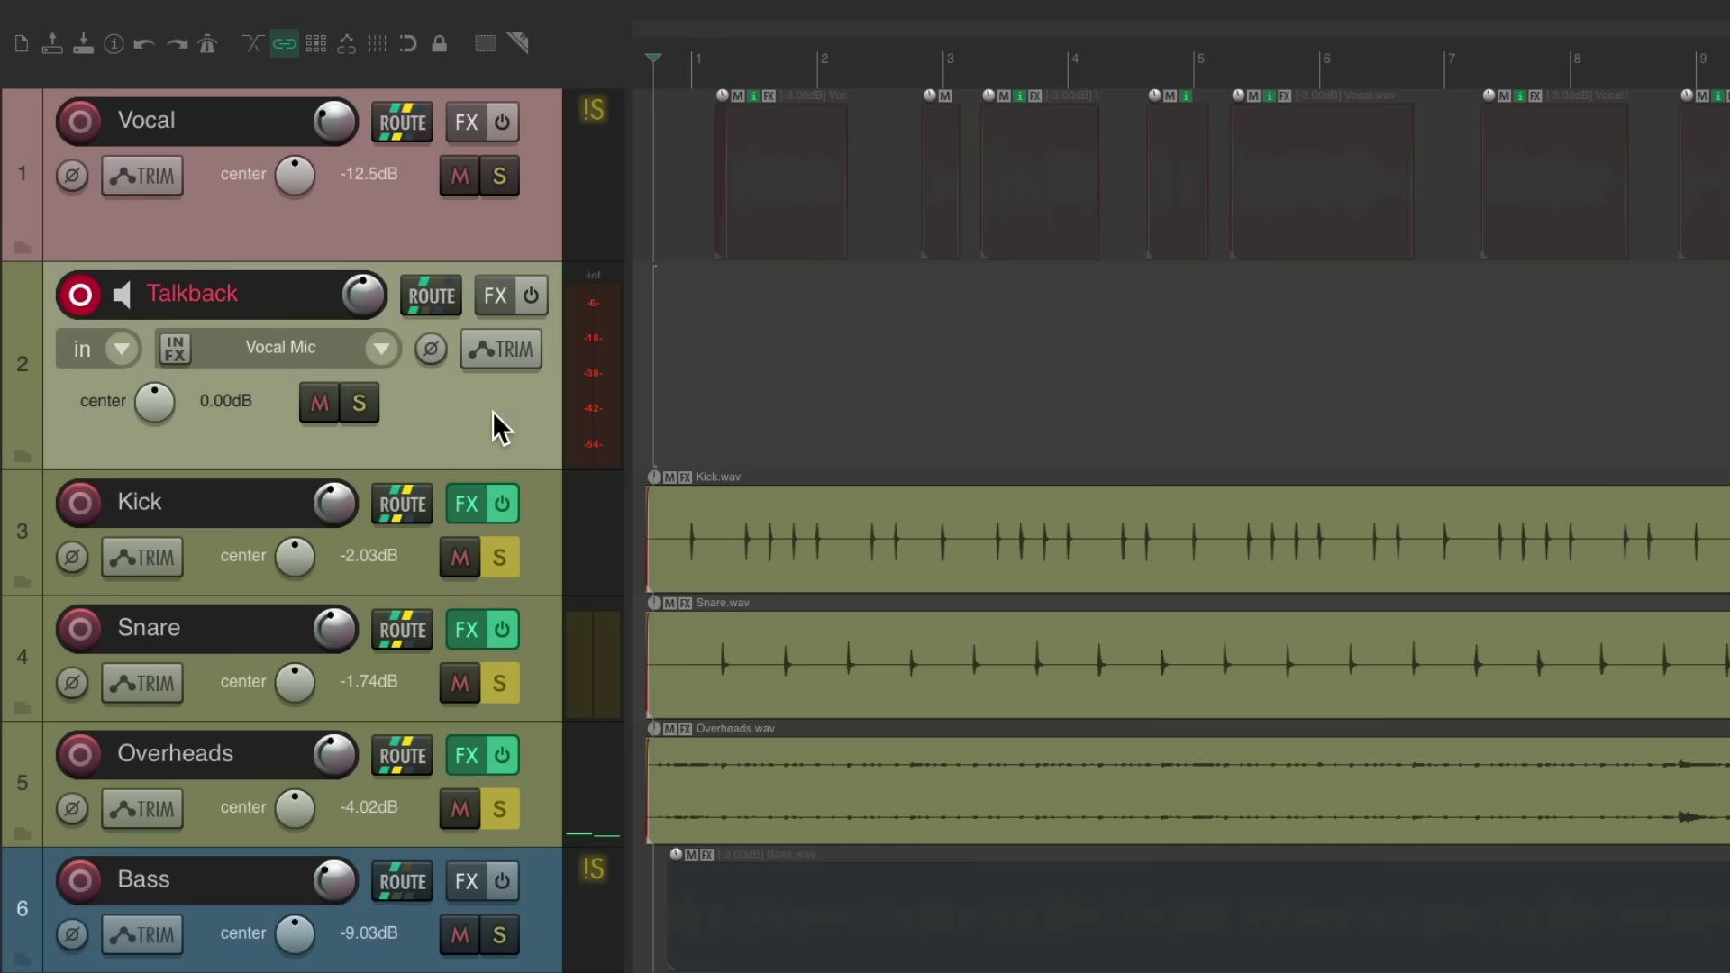
pyautogui.click(362, 404)
pyautogui.click(362, 404)
pyautogui.moveTo(503, 559); pyautogui.dragTo(501, 808)
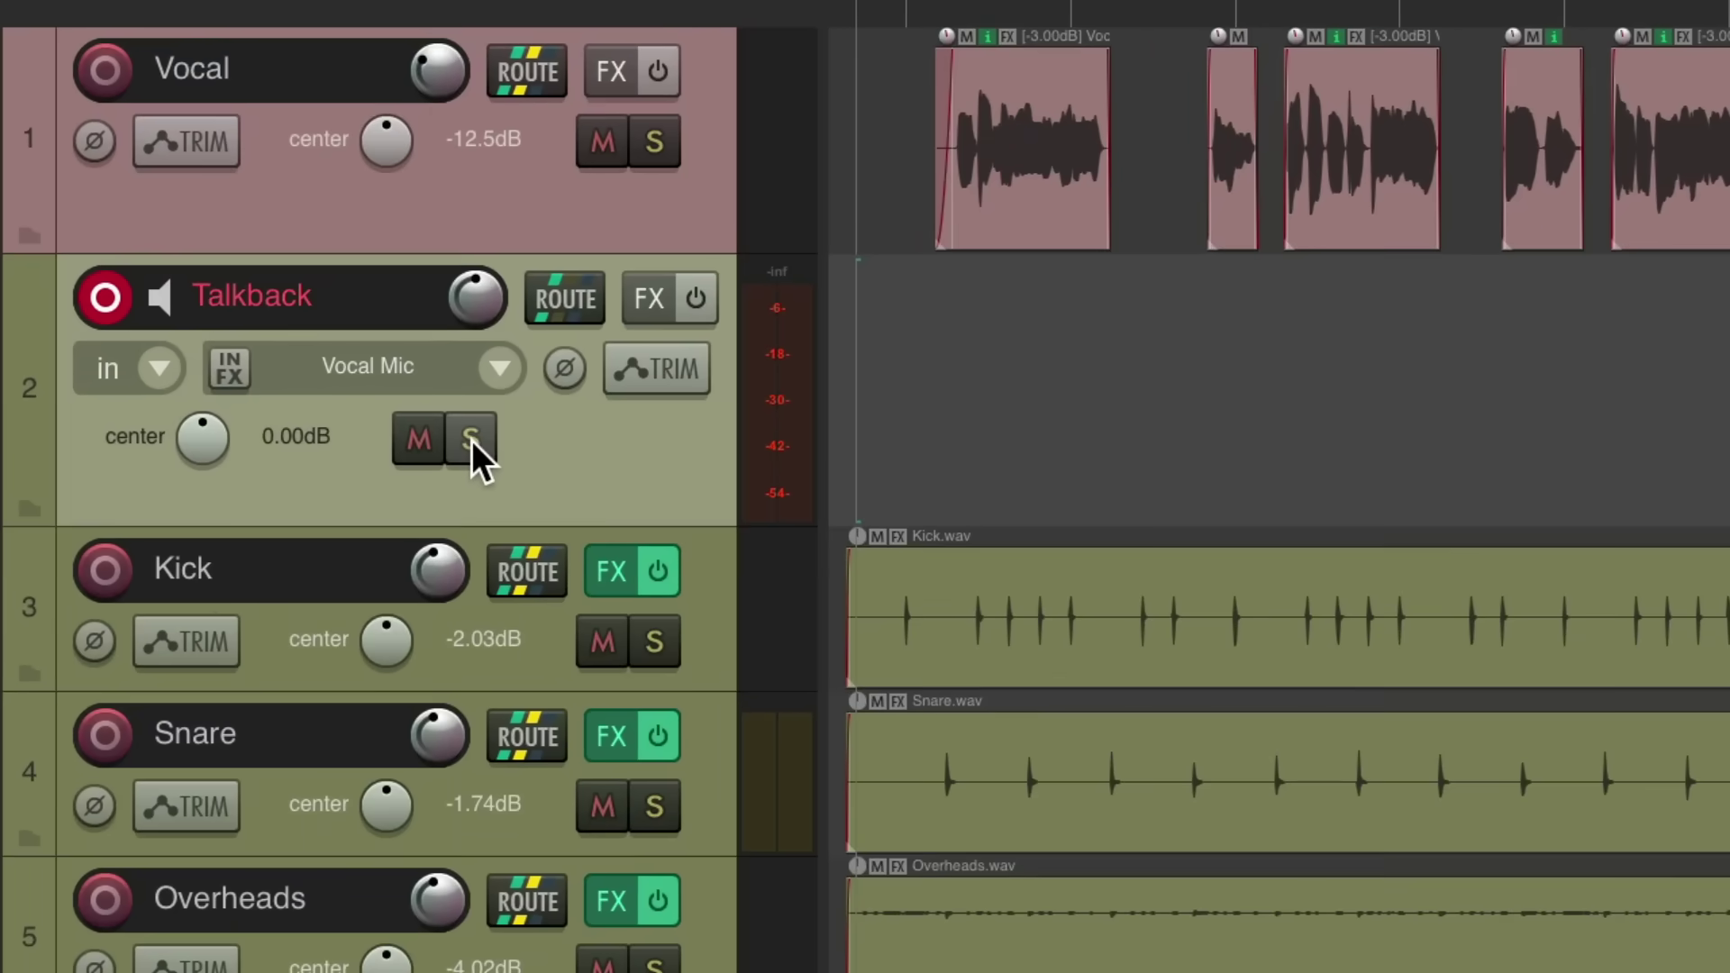
# Enable Solo defeat on the Talkback track and test it by soloing the drum tracks and Vocal in turn
pyautogui.rightClick(473, 440)
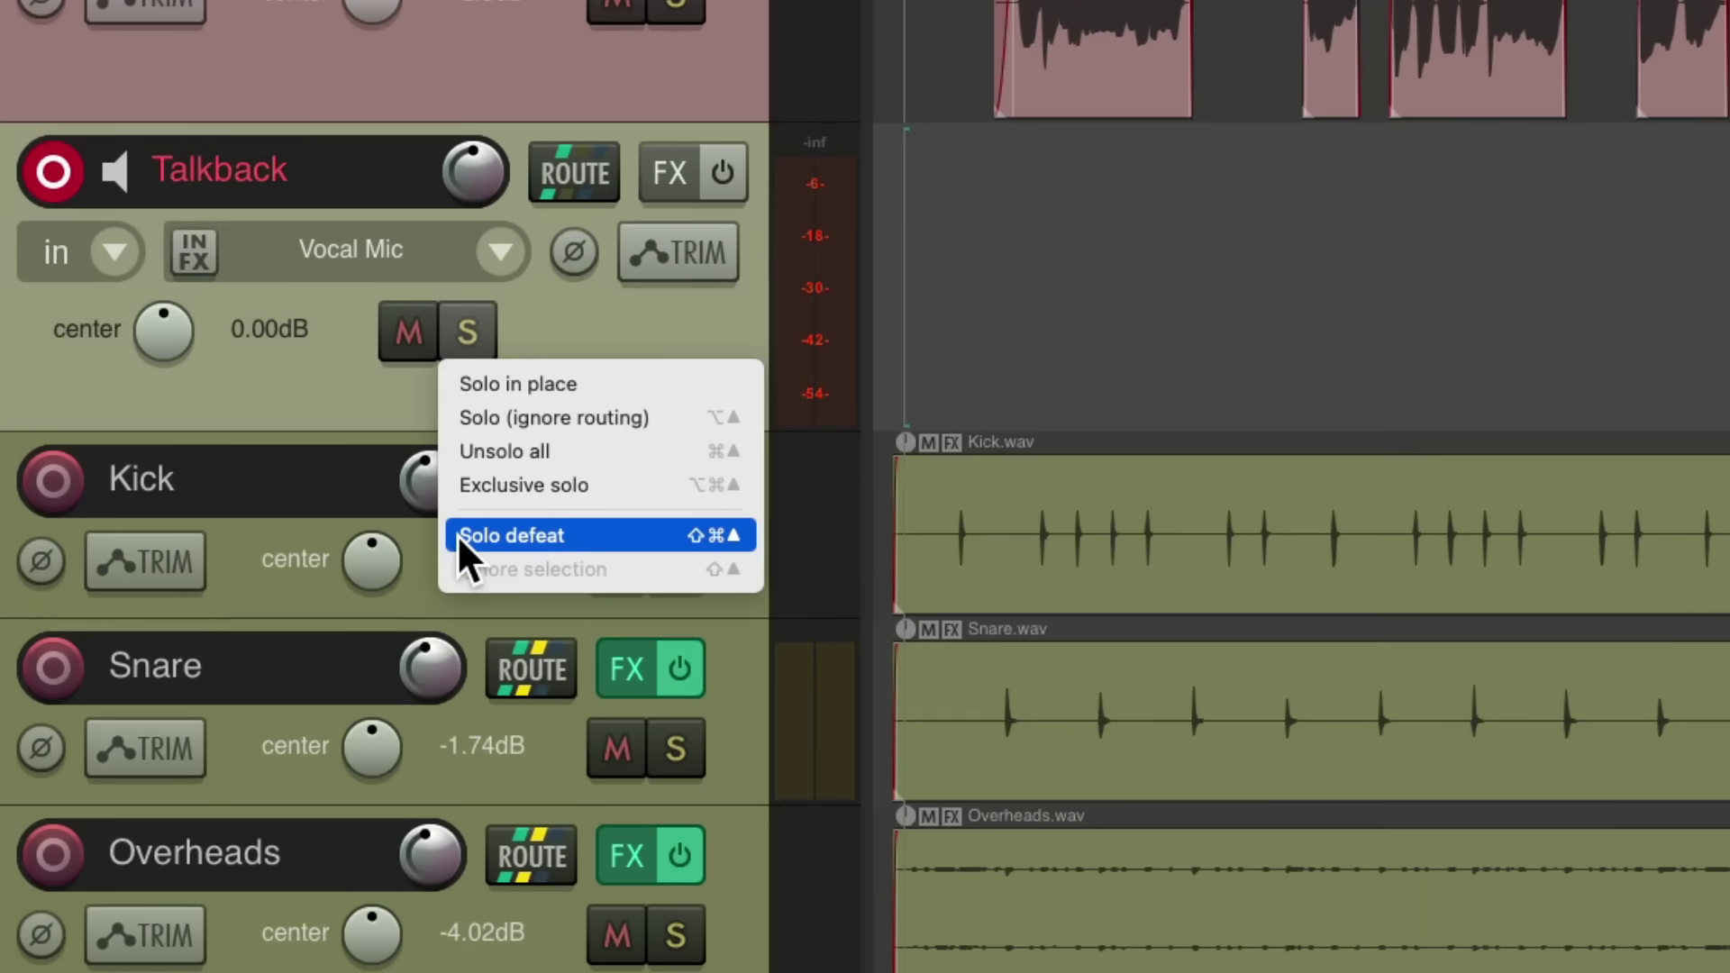
pyautogui.click(457, 533)
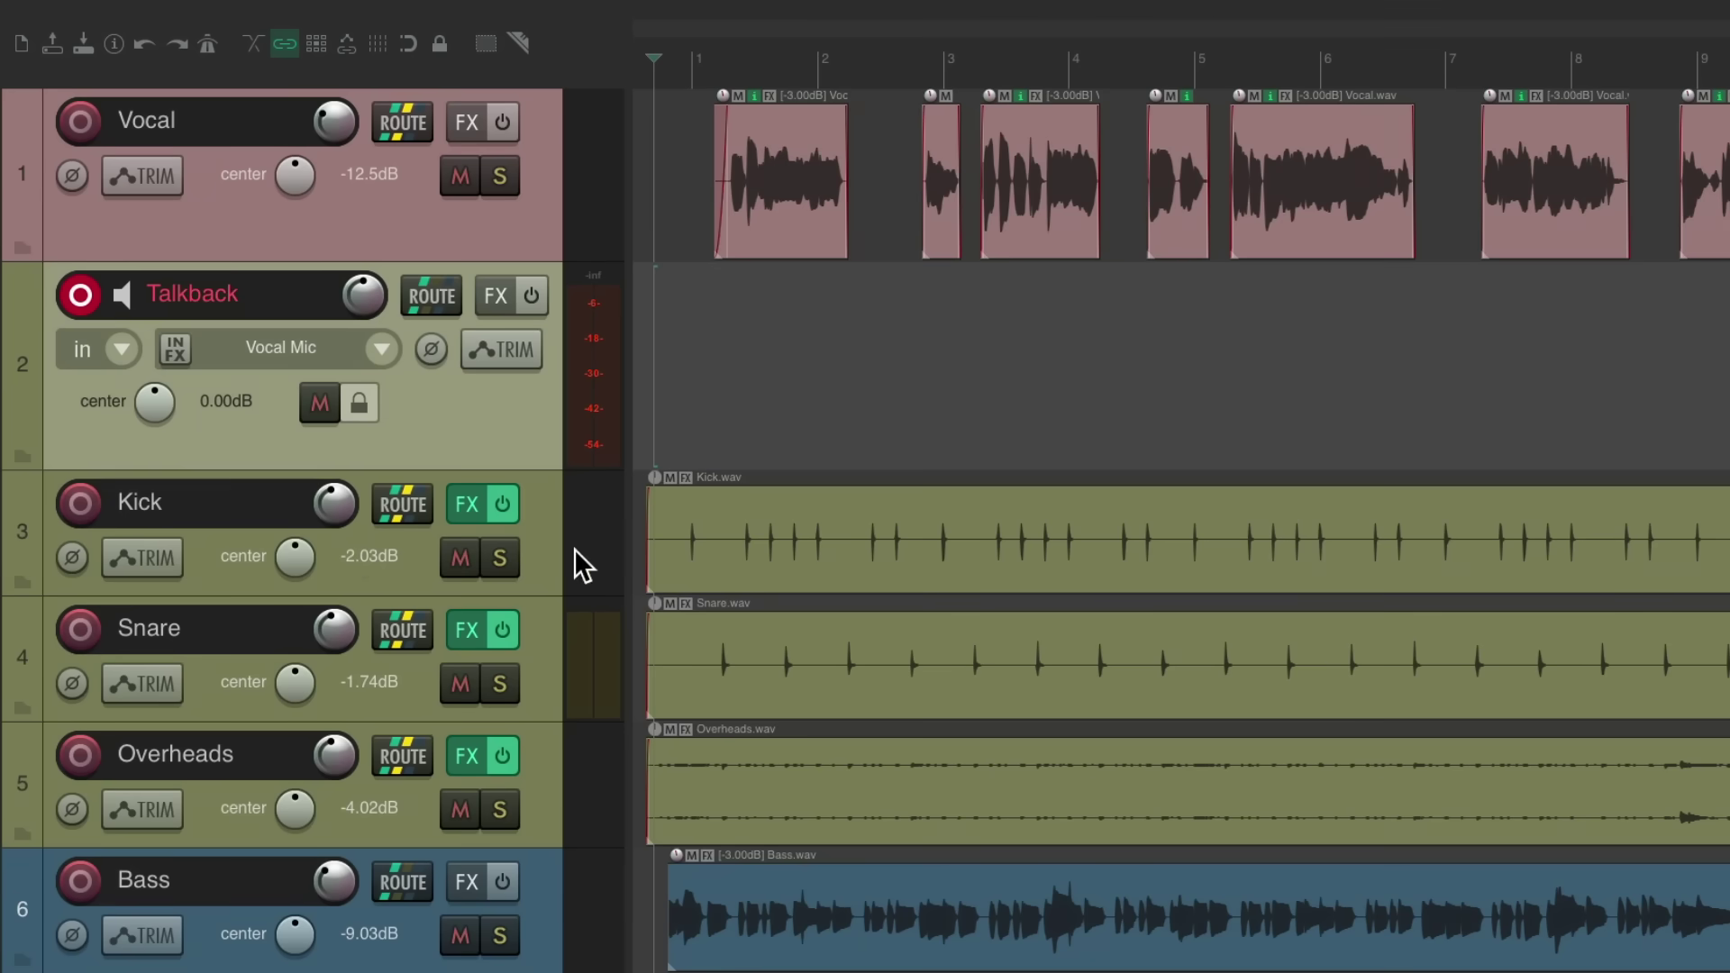
pyautogui.moveTo(505, 564); pyautogui.dragTo(516, 806)
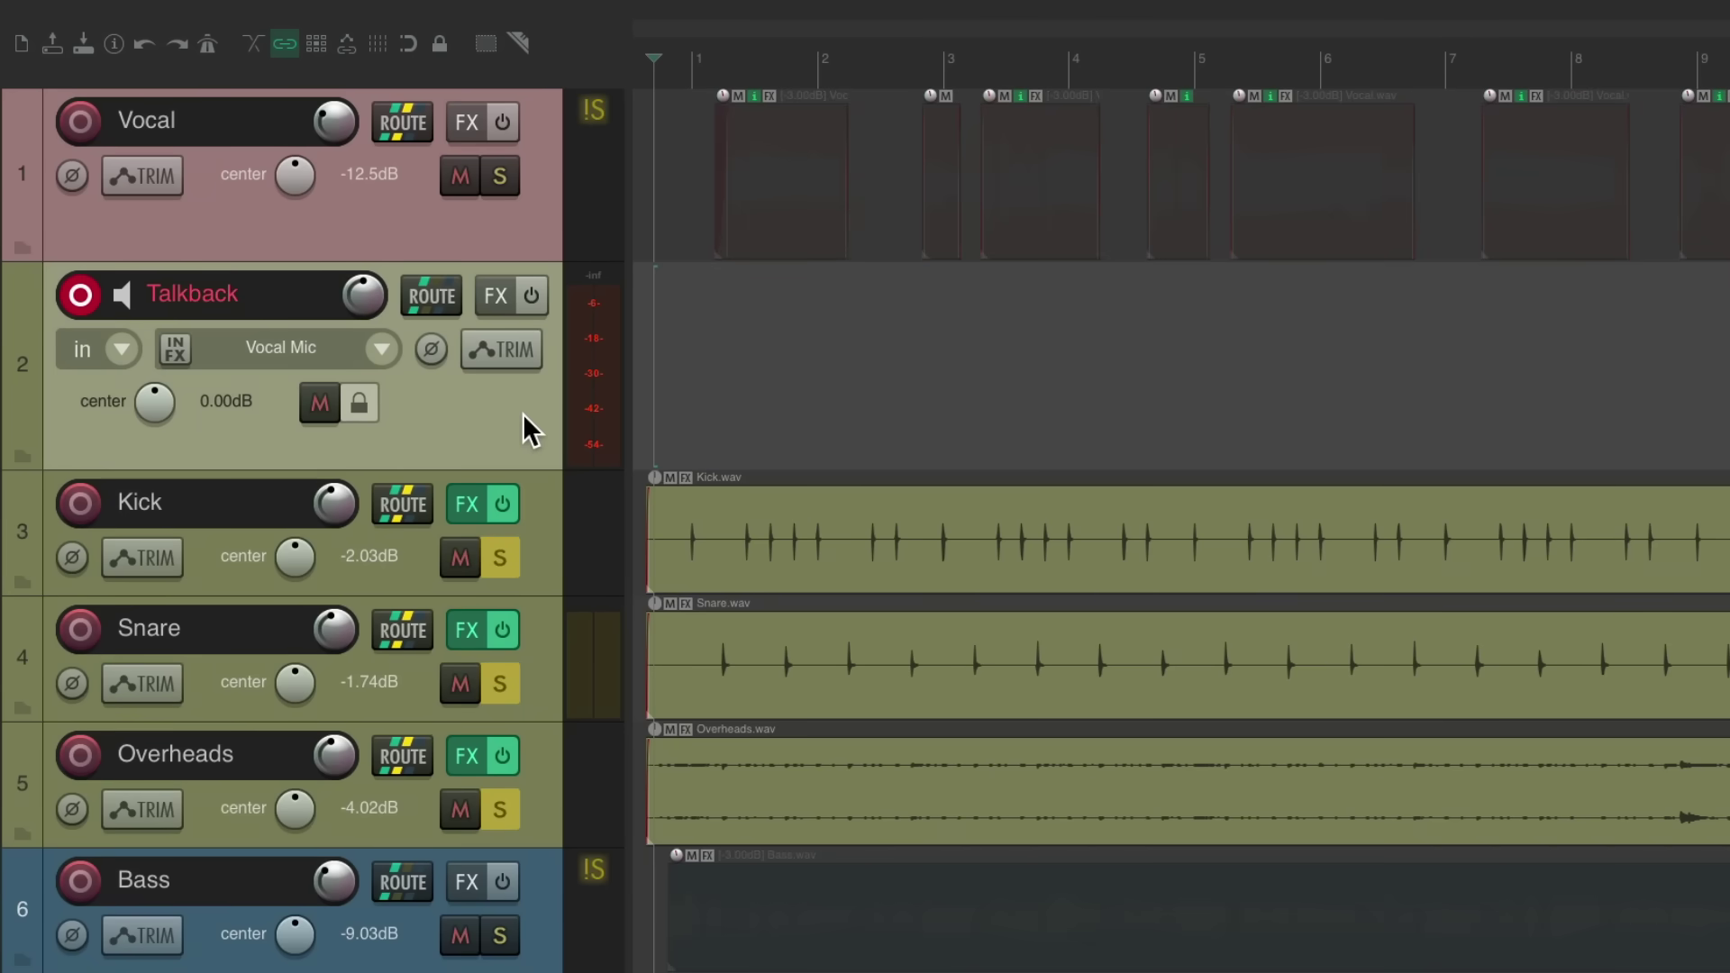
pyautogui.moveTo(505, 558); pyautogui.dragTo(503, 809)
pyautogui.click(498, 180)
pyautogui.click(496, 181)
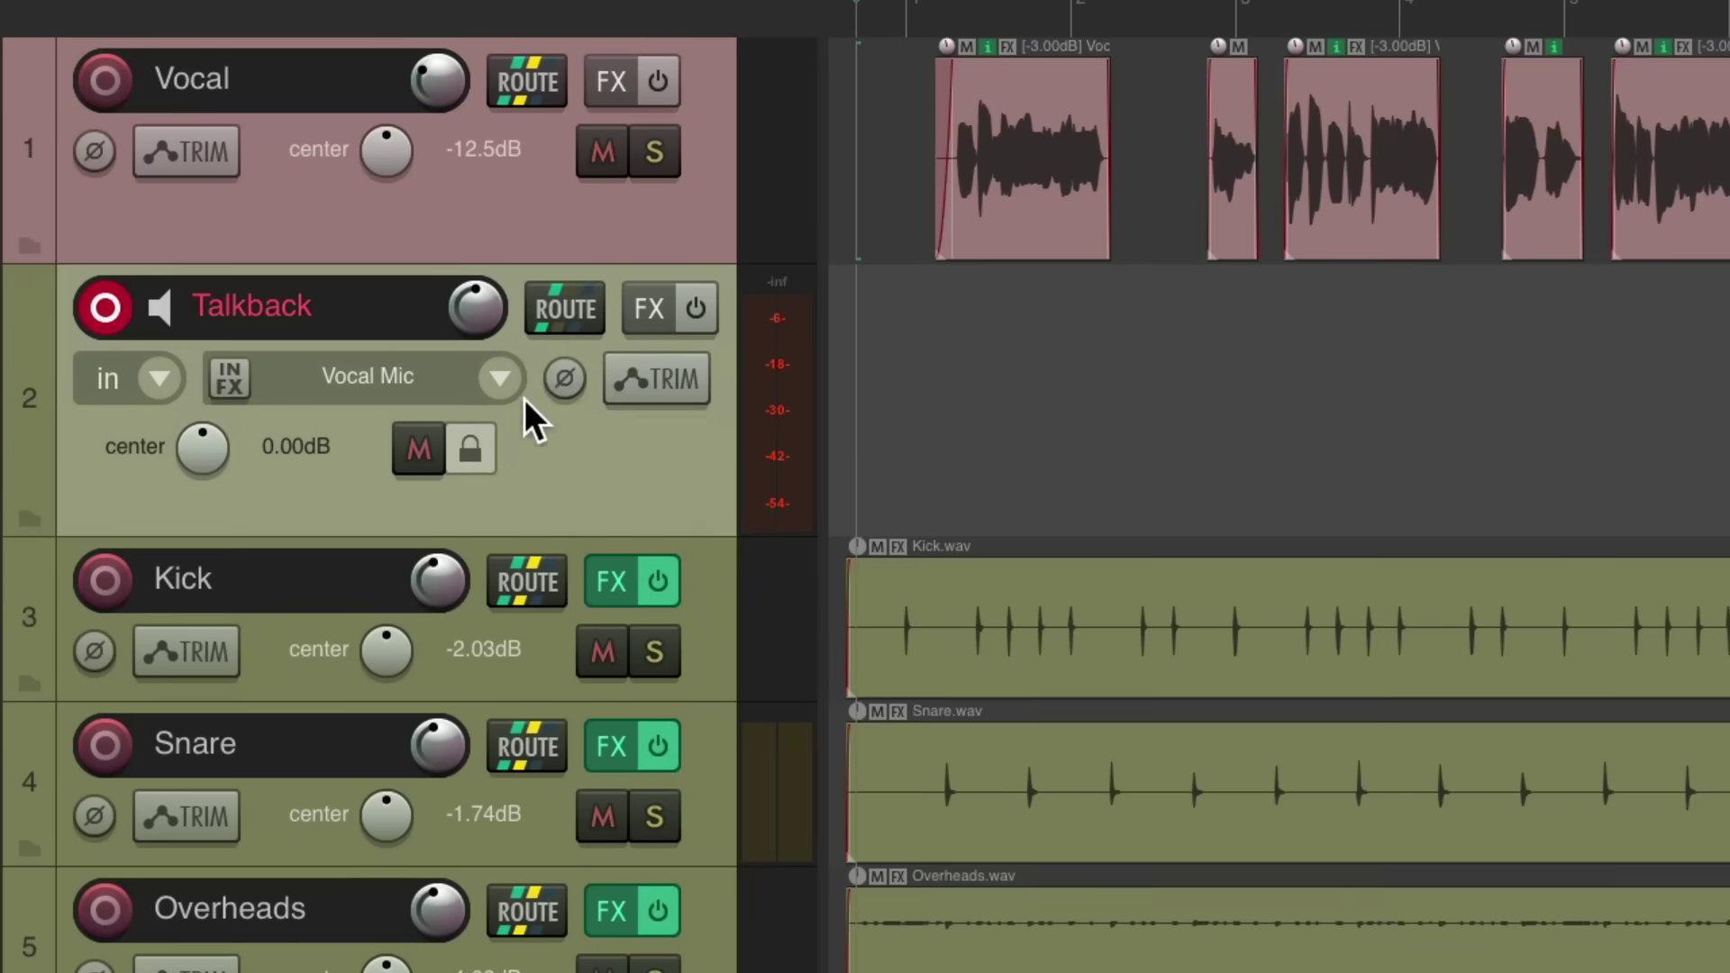
# Set the Talkback track's input to MIDI: All: All channels and add a plug-in to its FX chain
pyautogui.click(379, 350)
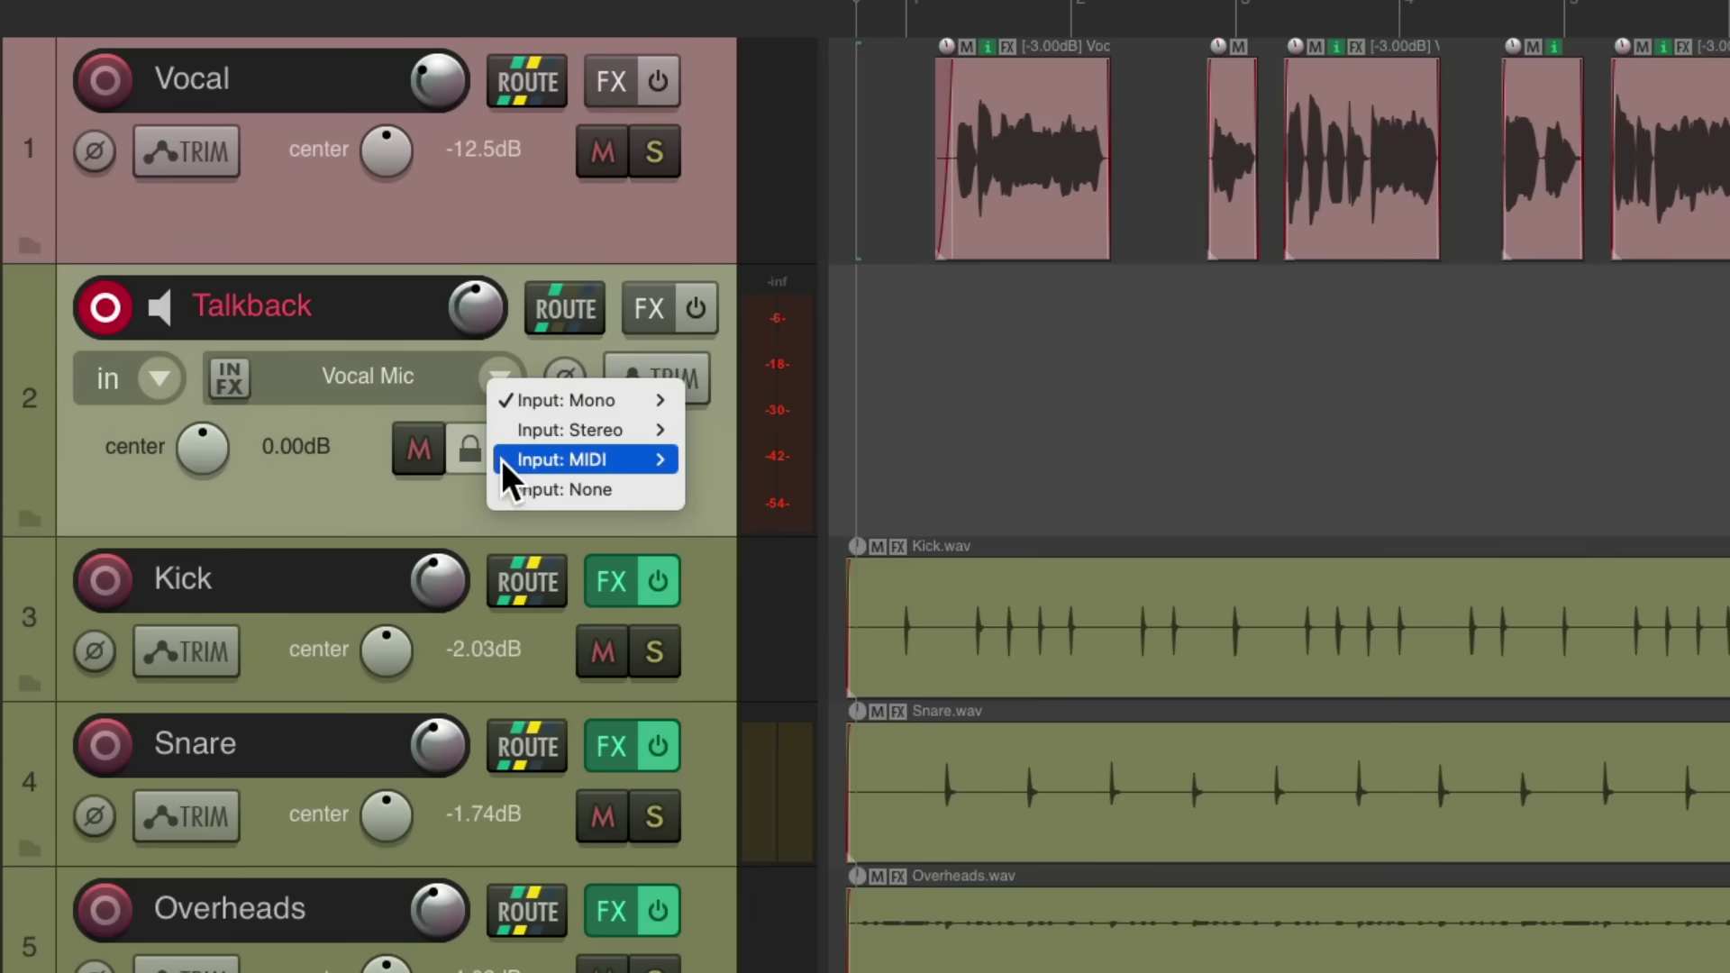
pyautogui.moveTo(501, 459)
pyautogui.click(738, 469)
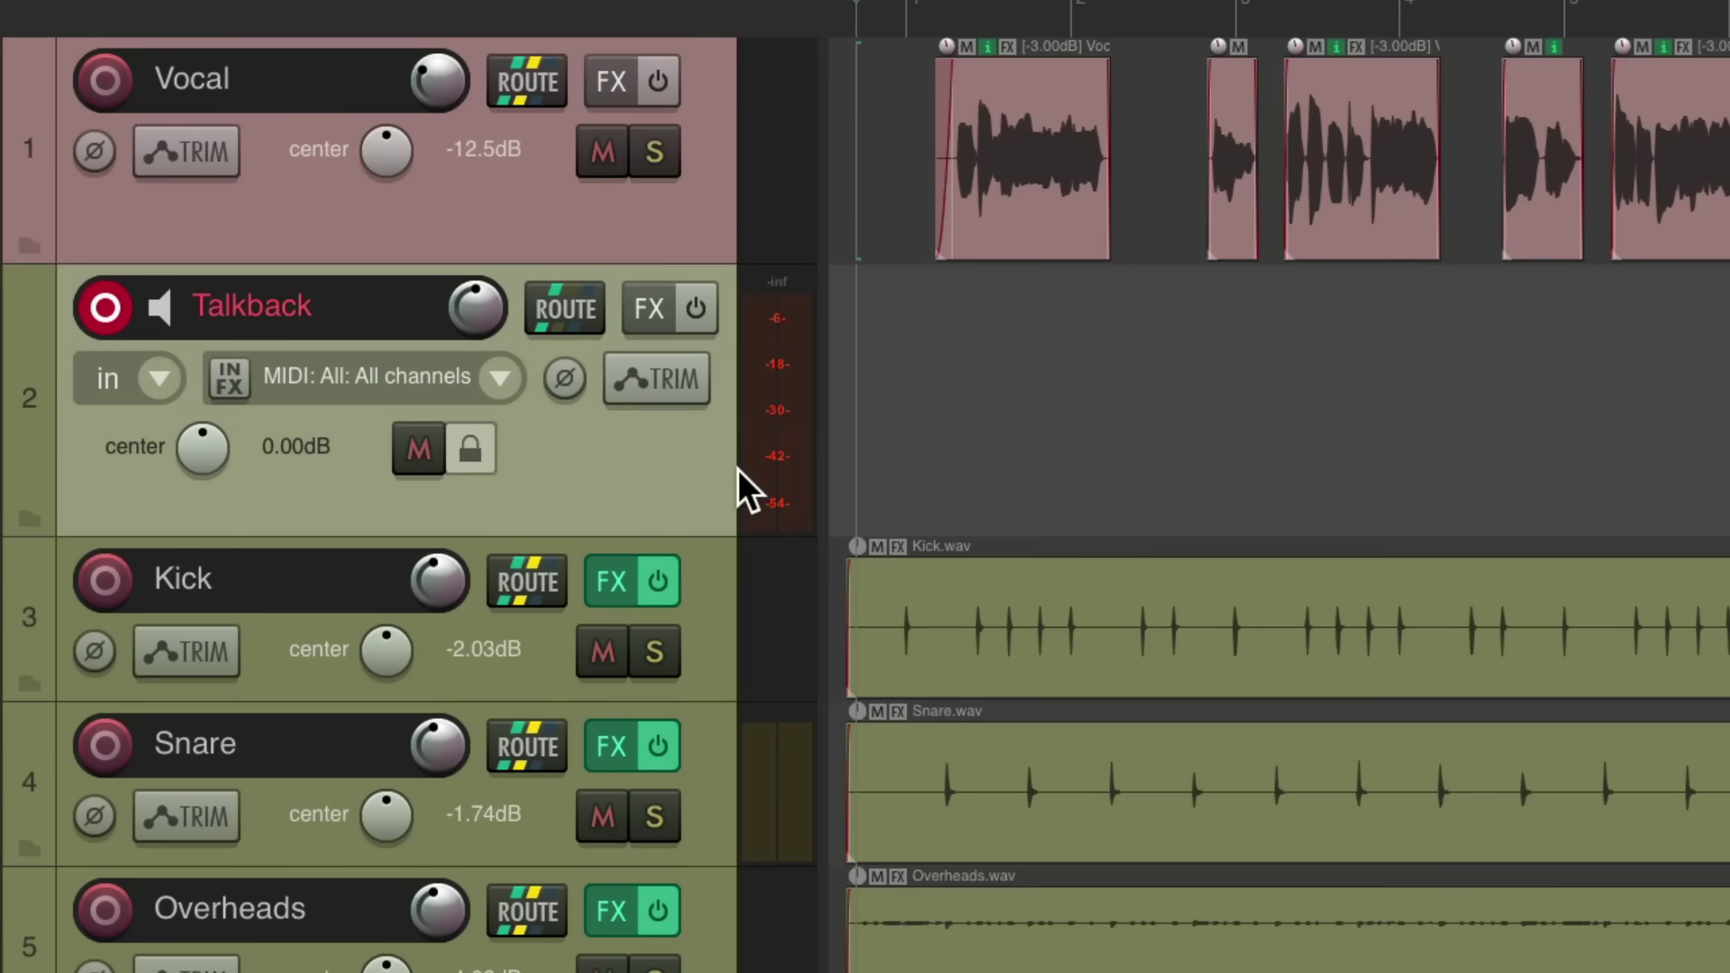
pyautogui.press('f')
pyautogui.moveTo(1181, 168); pyautogui.dragTo(651, 298)
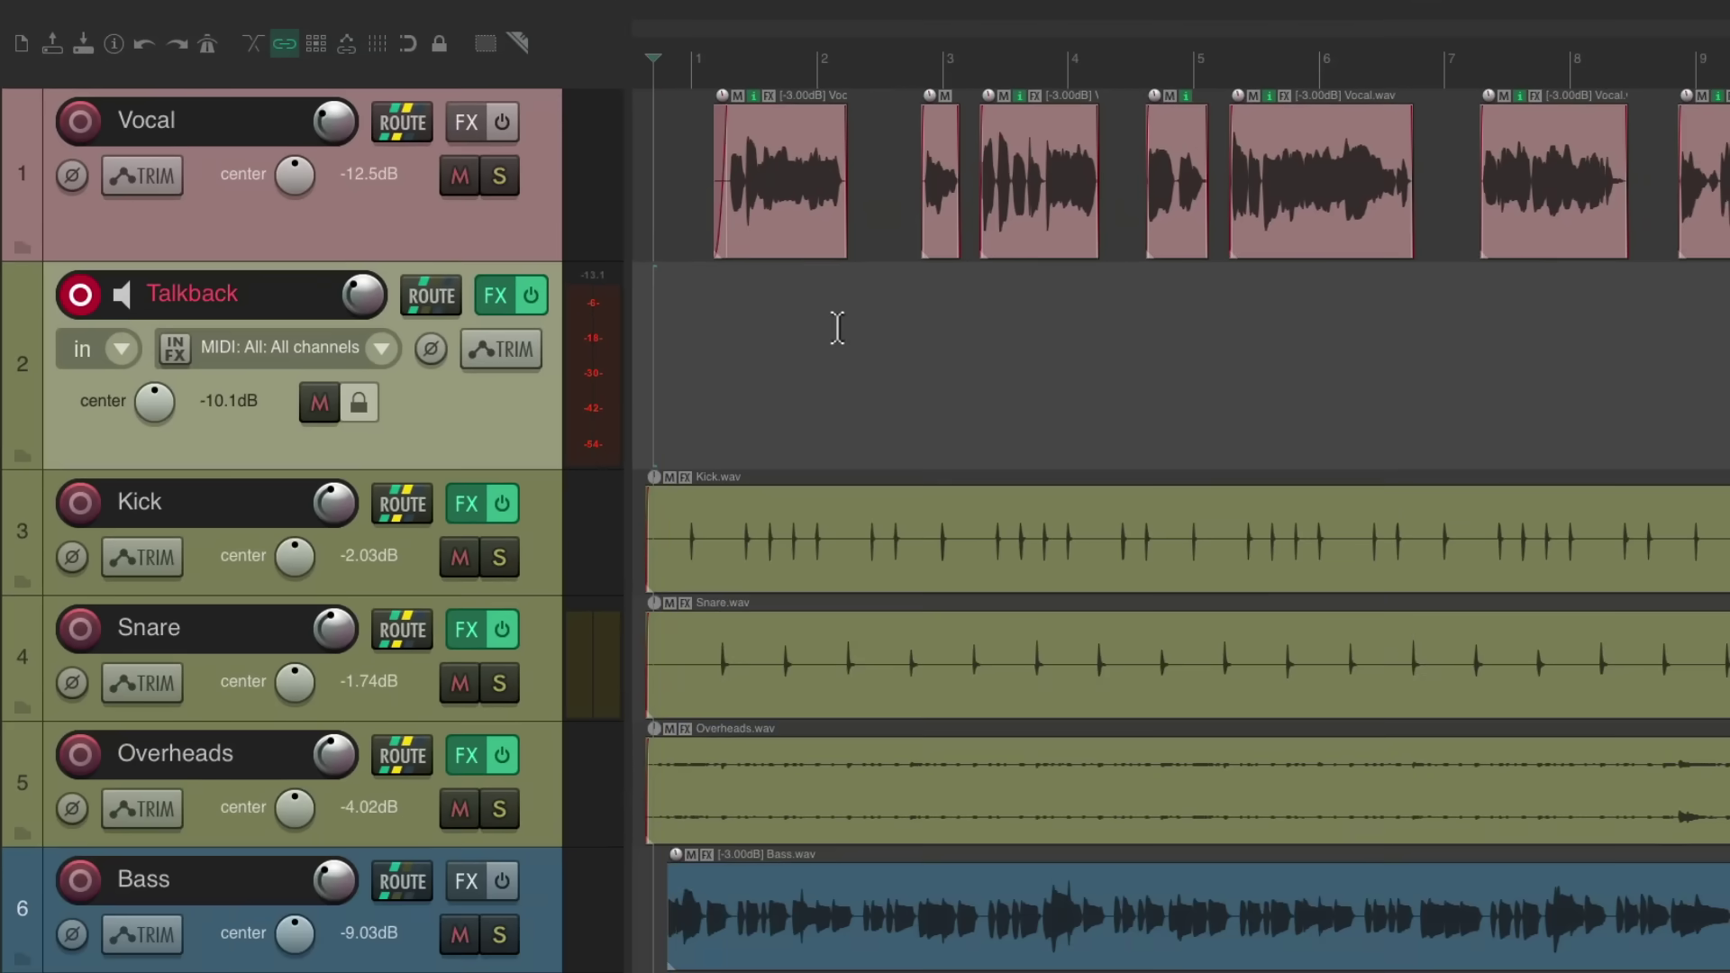
# Play the mix with the Talkback track's MIDI instrument, and solo the Vocal, Kick, Snare and Overheads tracks
pyautogui.press('space')
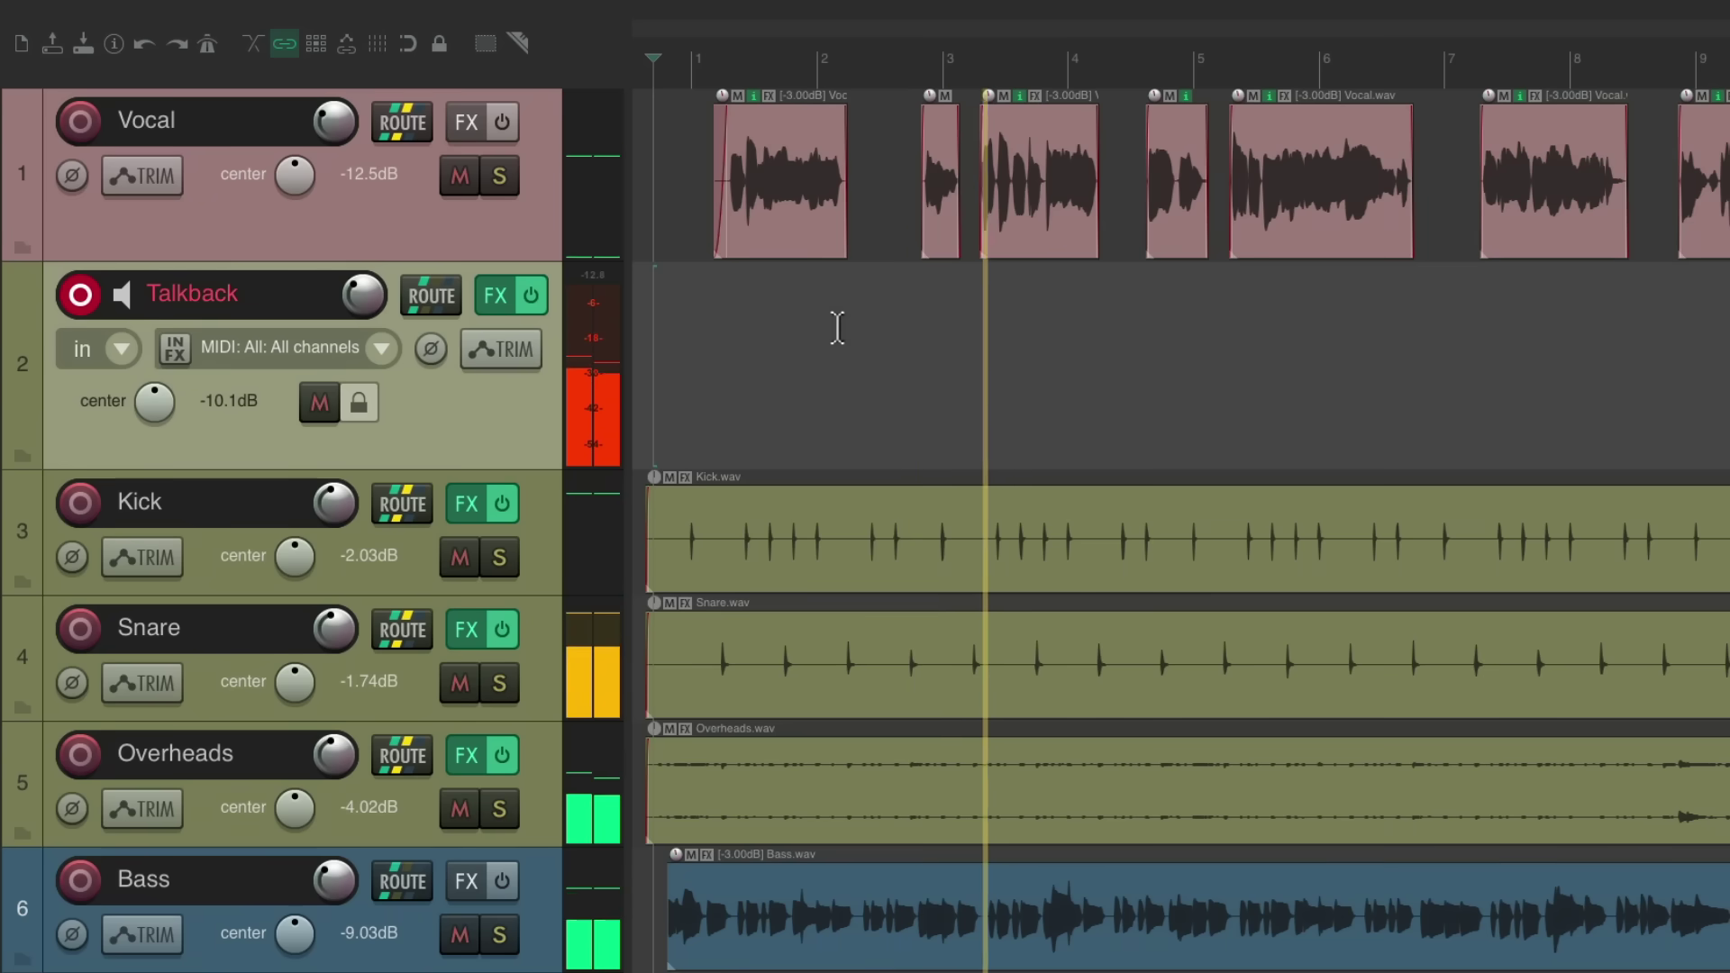
pyautogui.press('space')
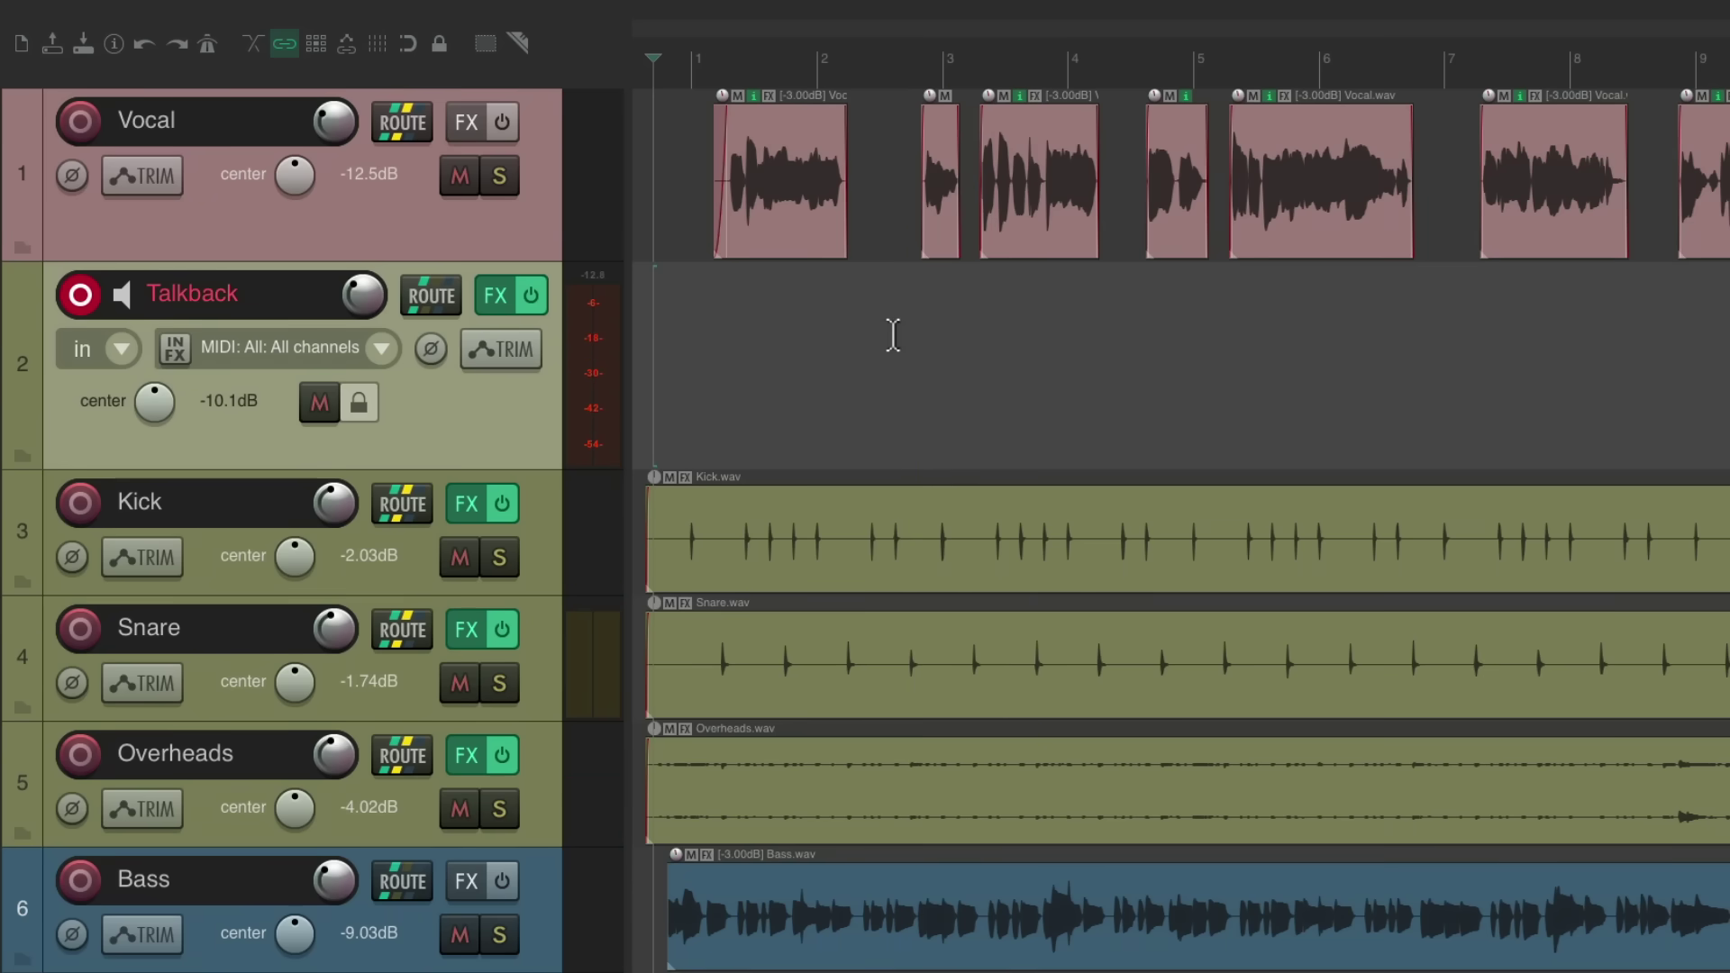
pyautogui.click(500, 176)
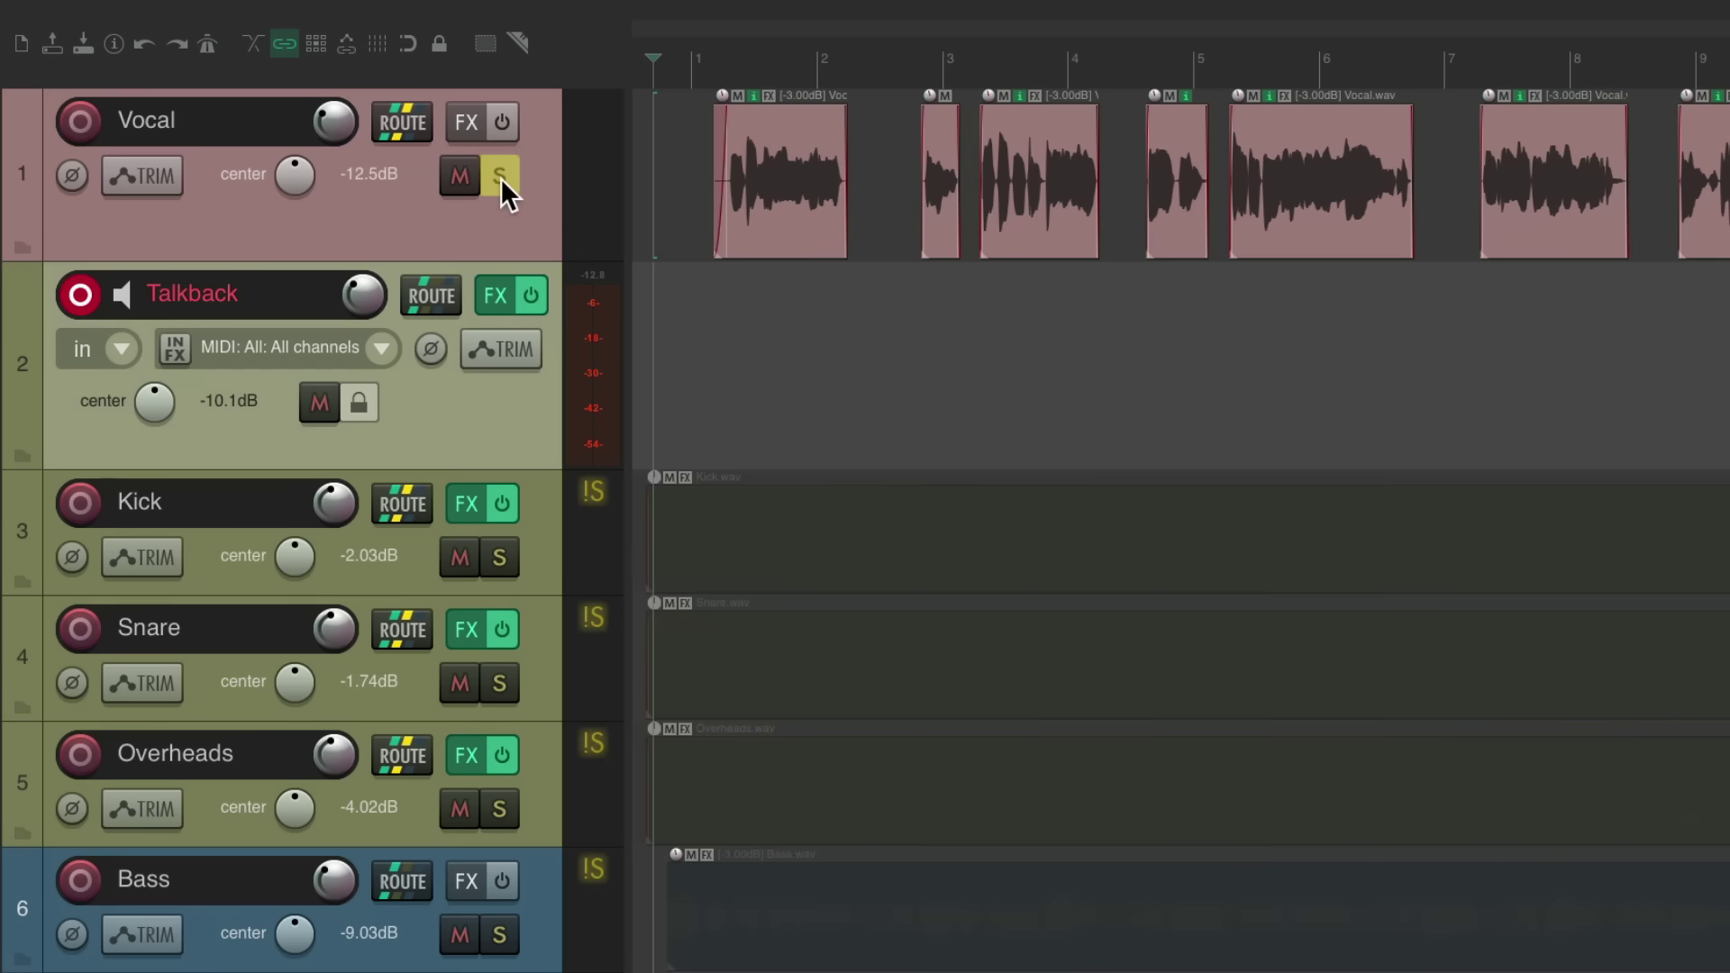
pyautogui.moveTo(501, 558); pyautogui.dragTo(495, 811)
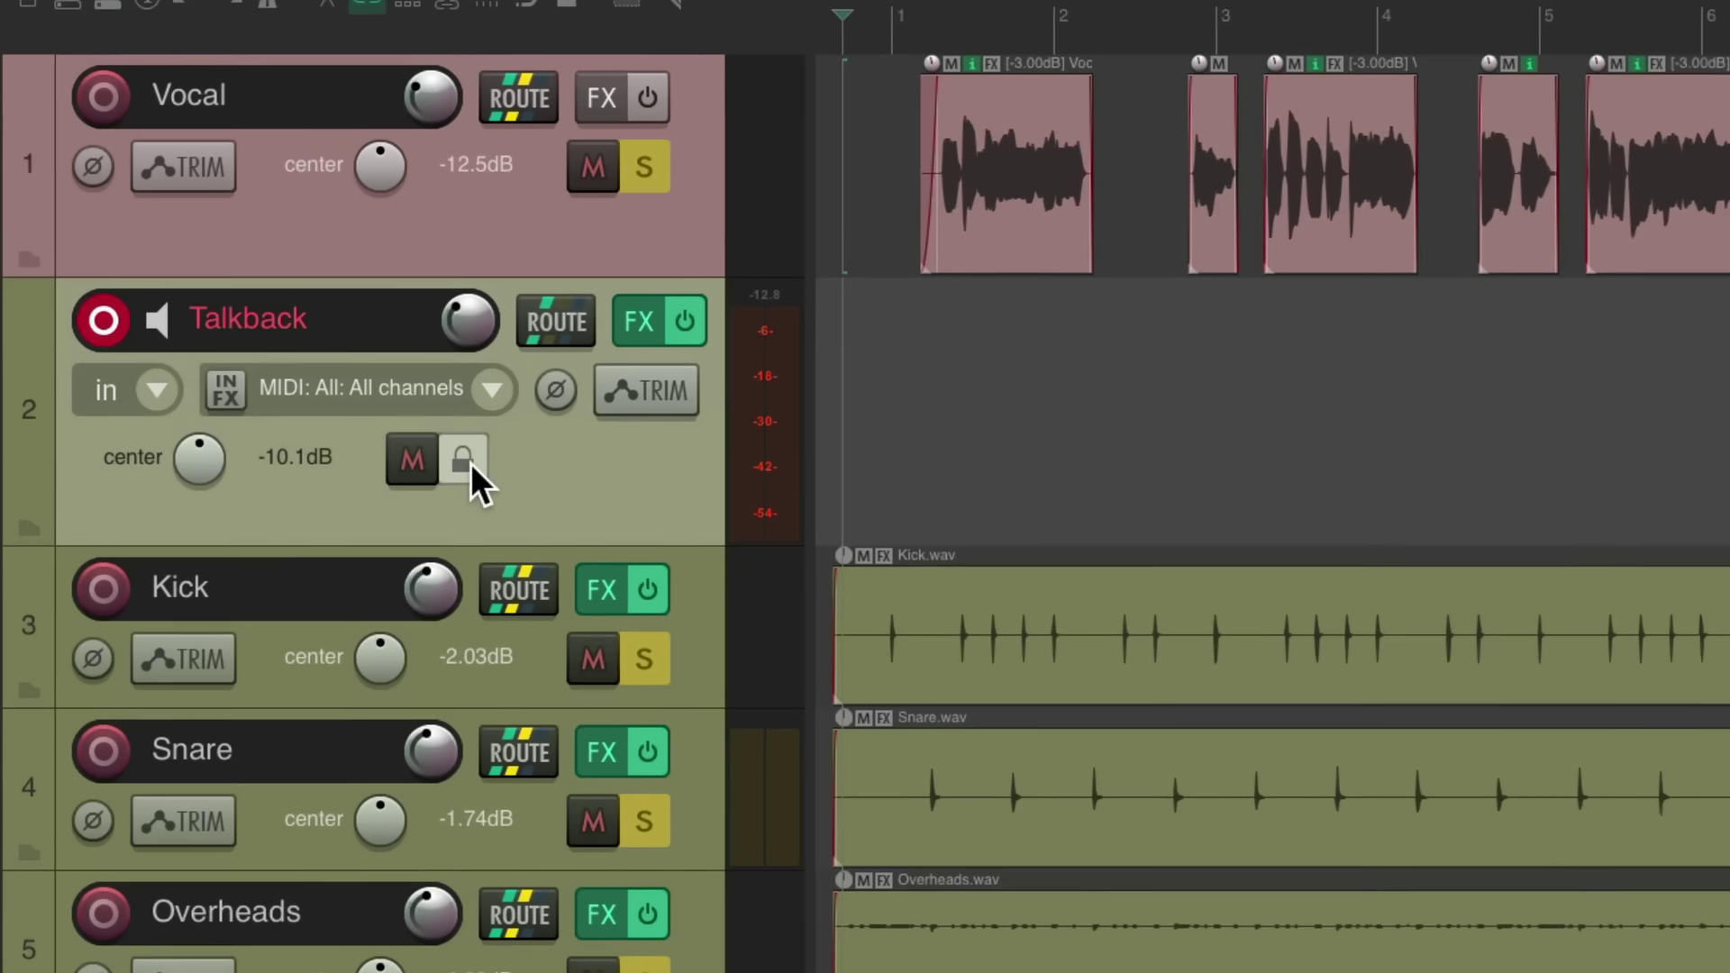
# Turn off Solo defeat on the Talkback track and test it in playback with Vocal and the drums soloed
pyautogui.rightClick(359, 403)
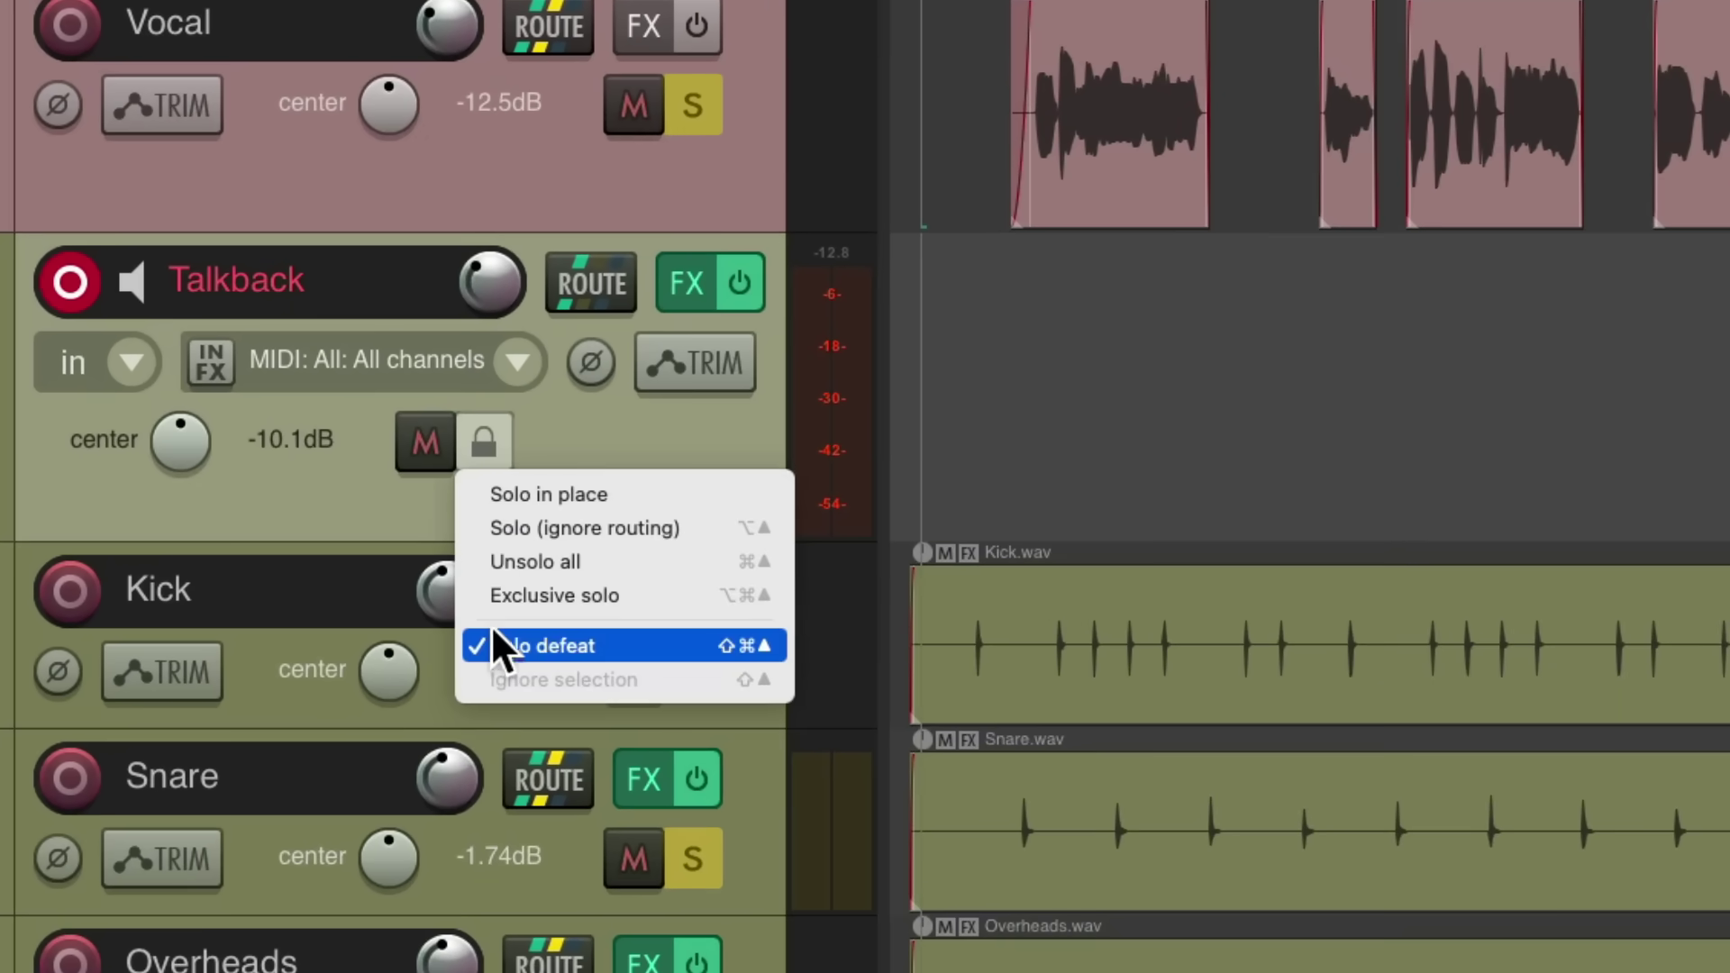
pyautogui.click(492, 635)
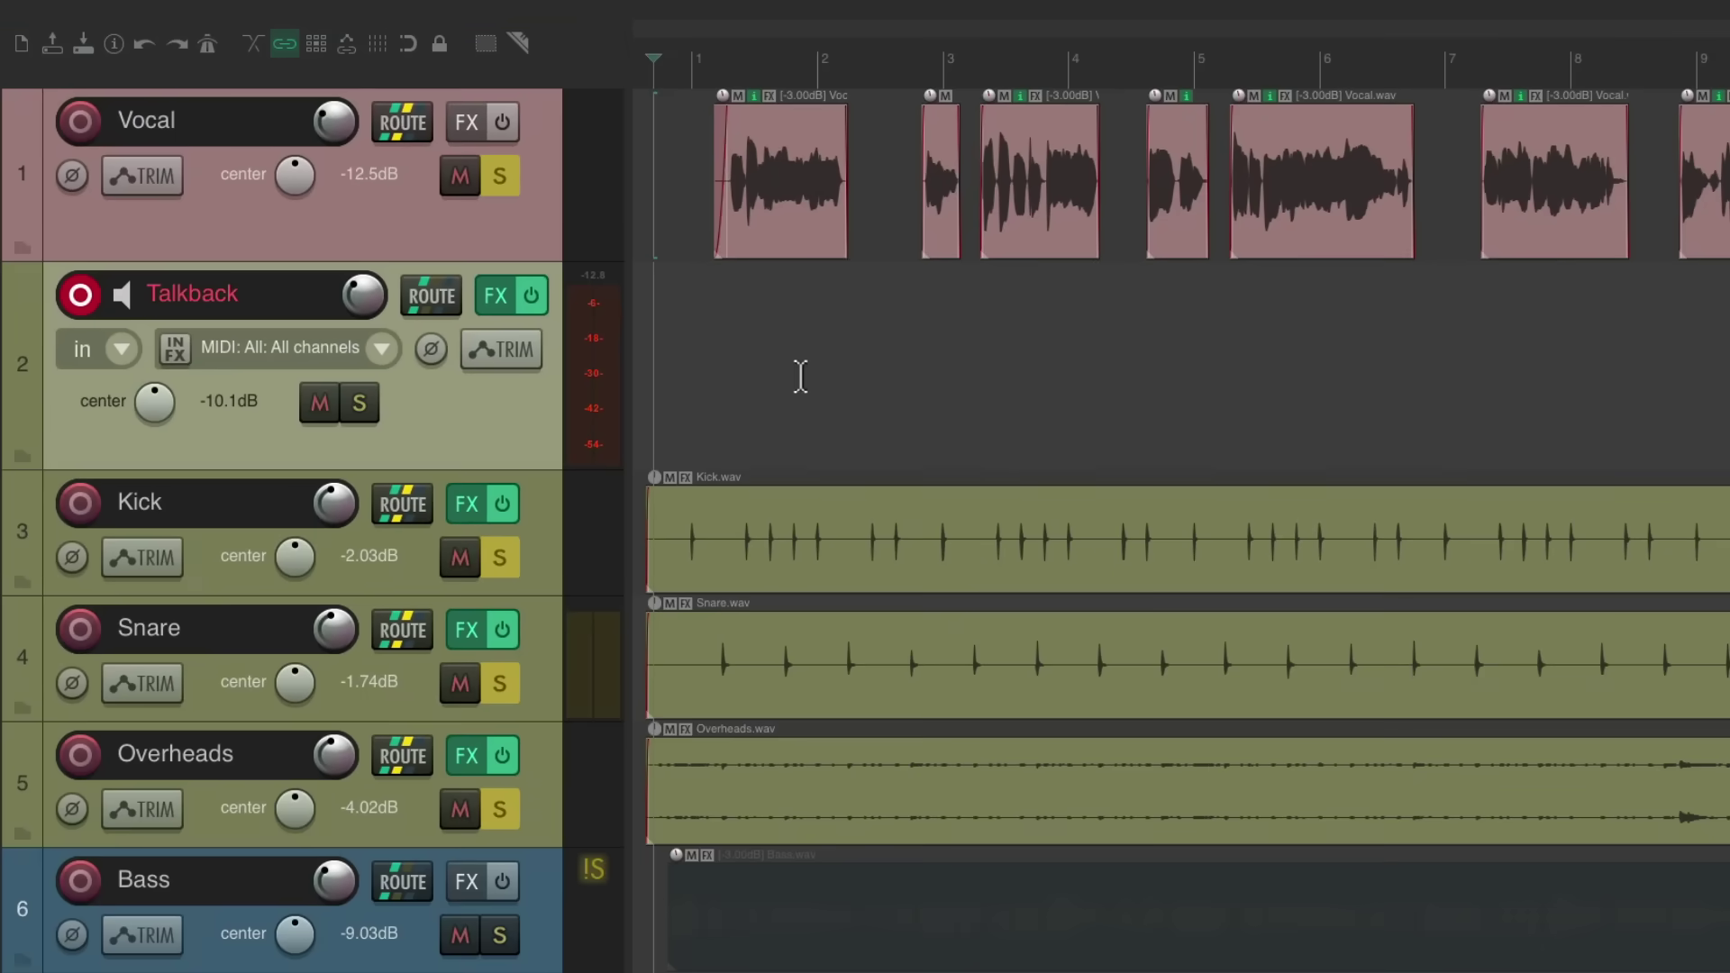
pyautogui.press('space')
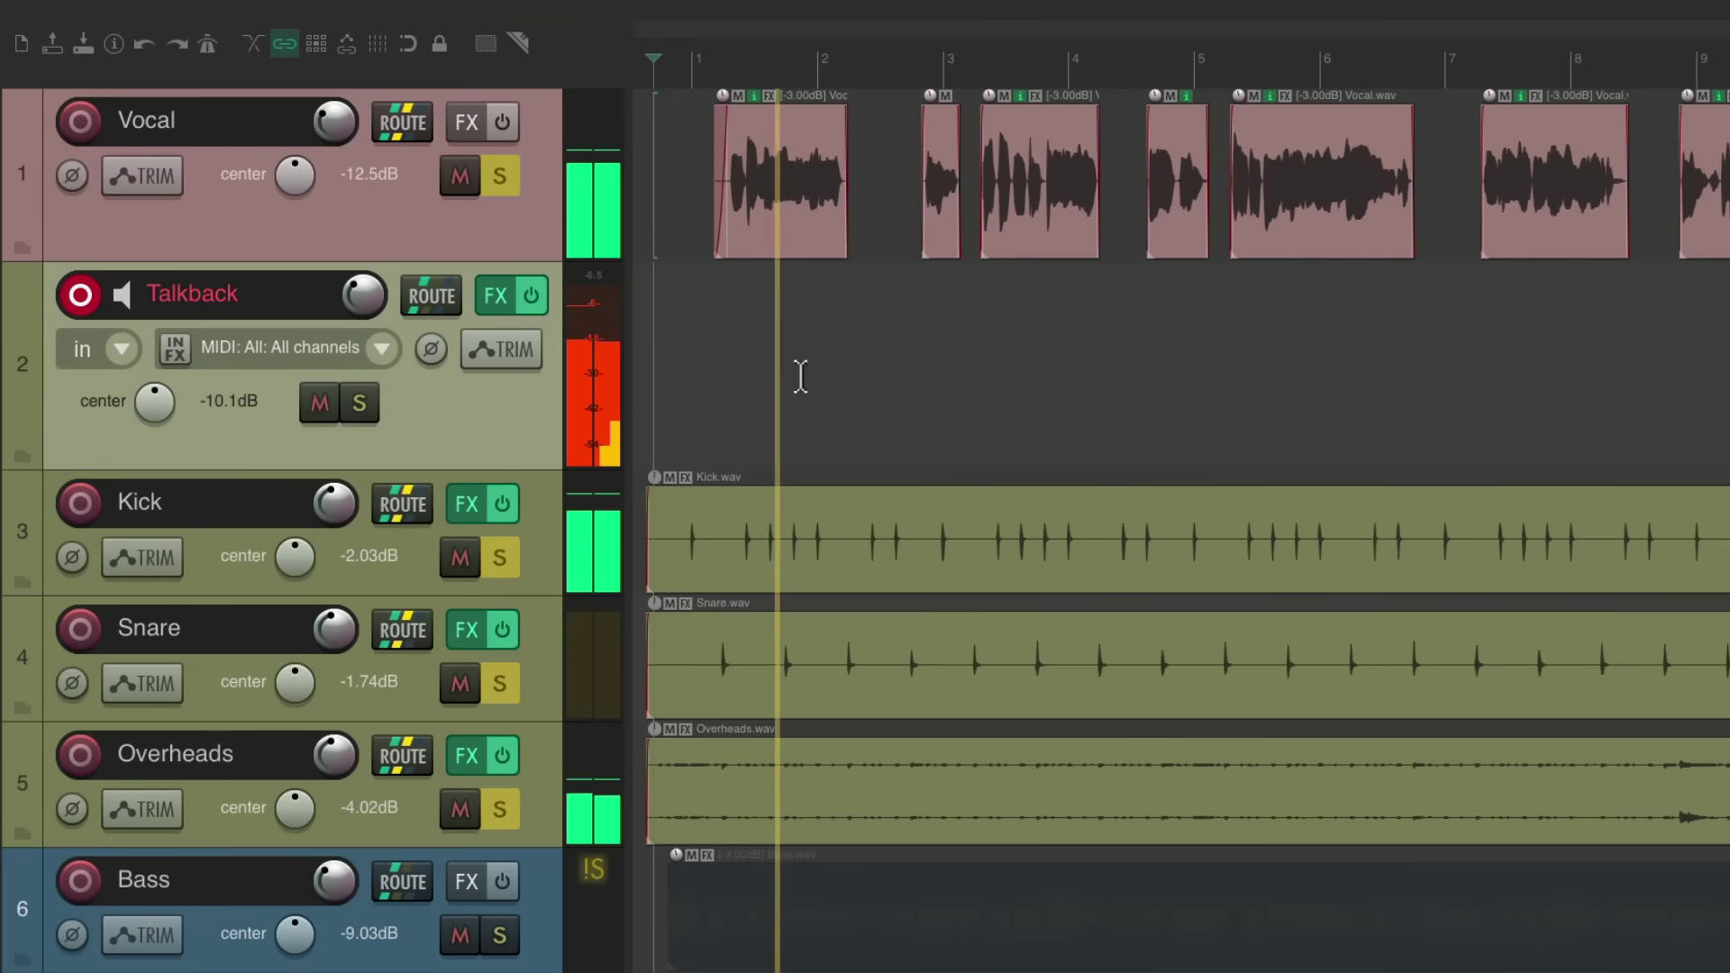
pyautogui.press('space')
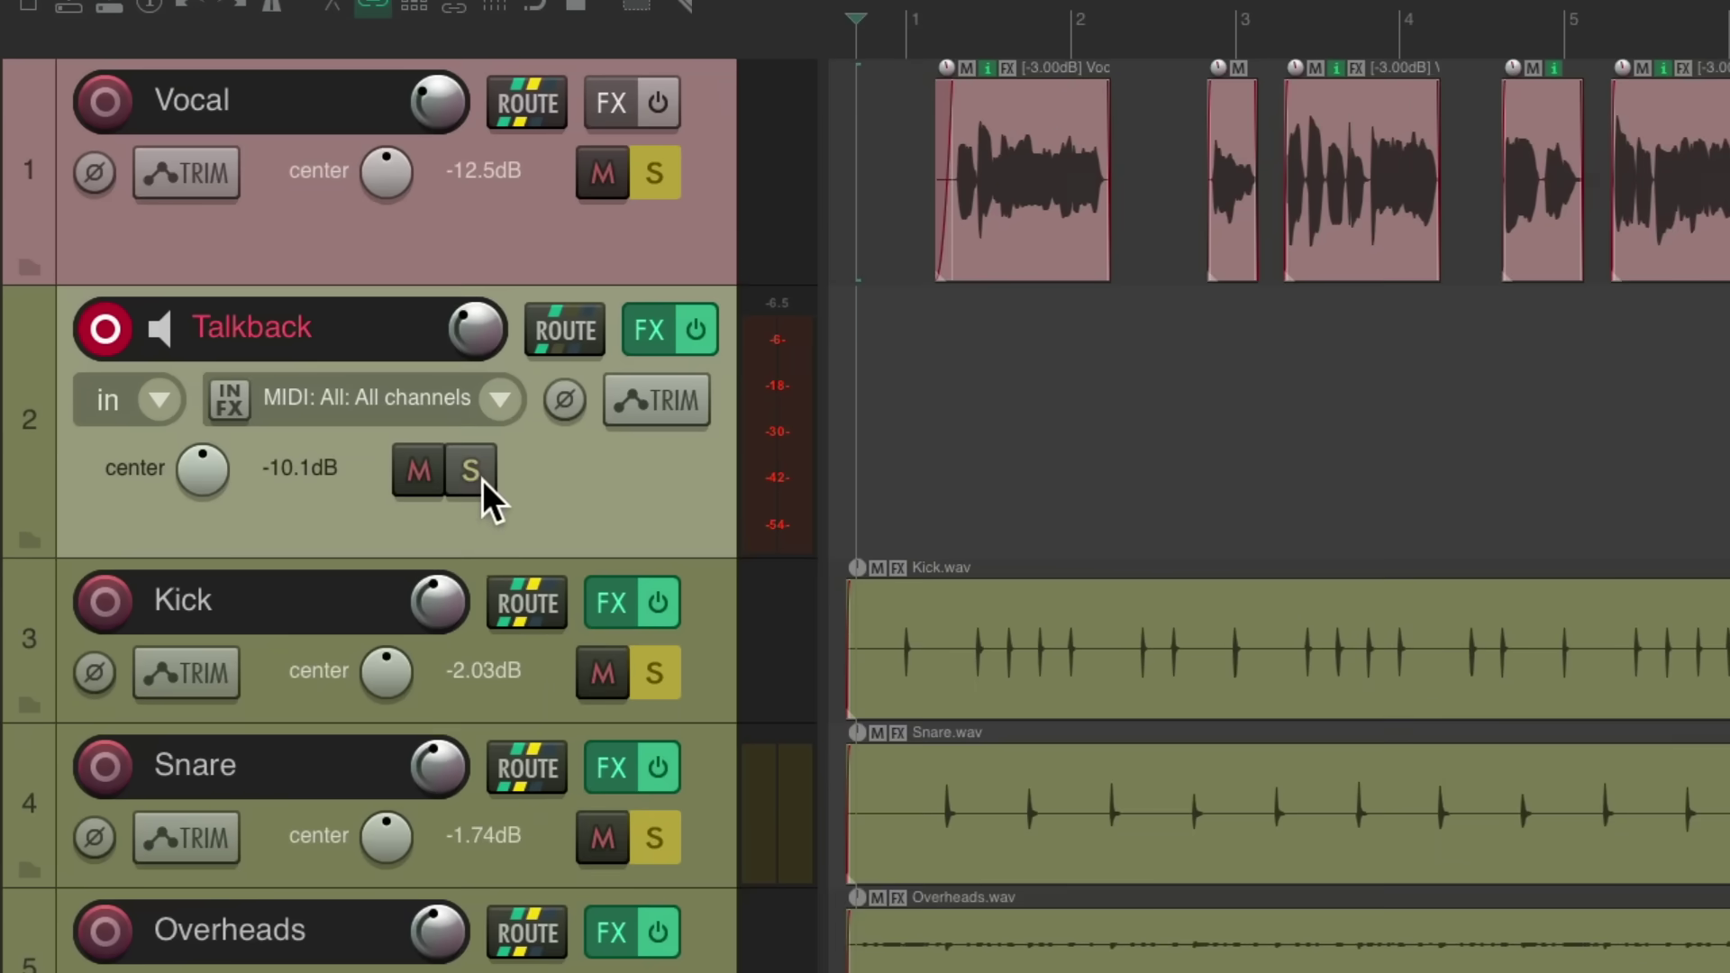
# Re-enable Solo defeat on the Talkback track, test it in playback with the soloed tracks, and clear all solos
pyautogui.rightClick(364, 410)
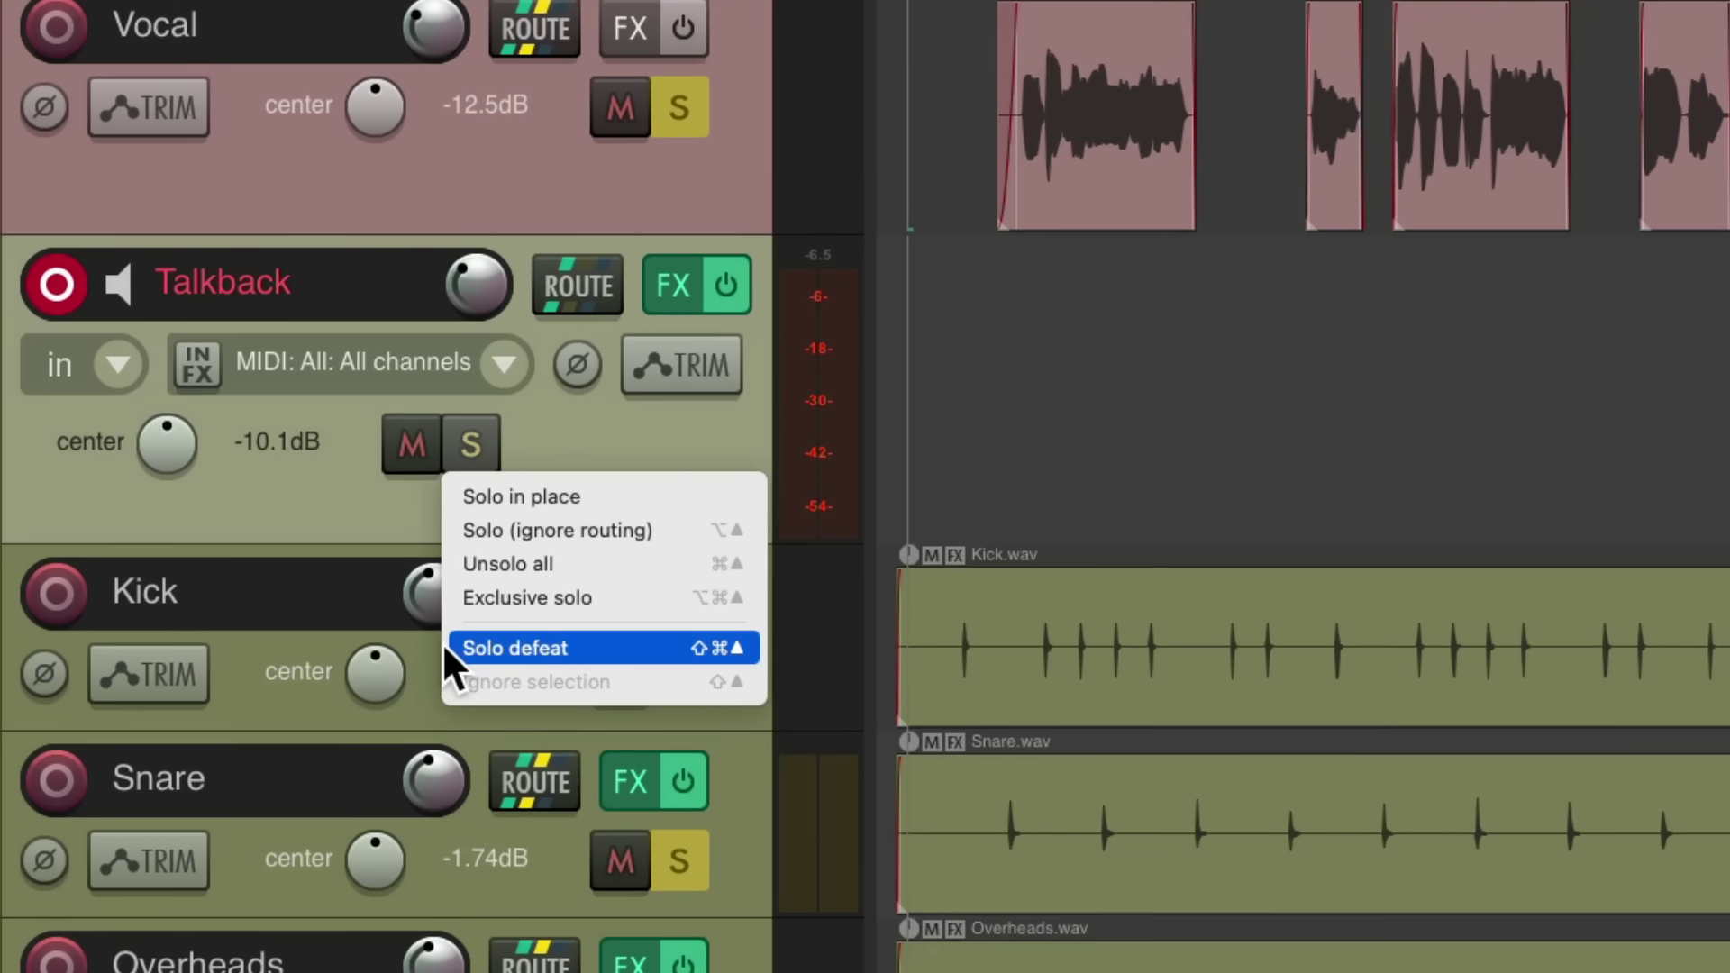
pyautogui.click(444, 646)
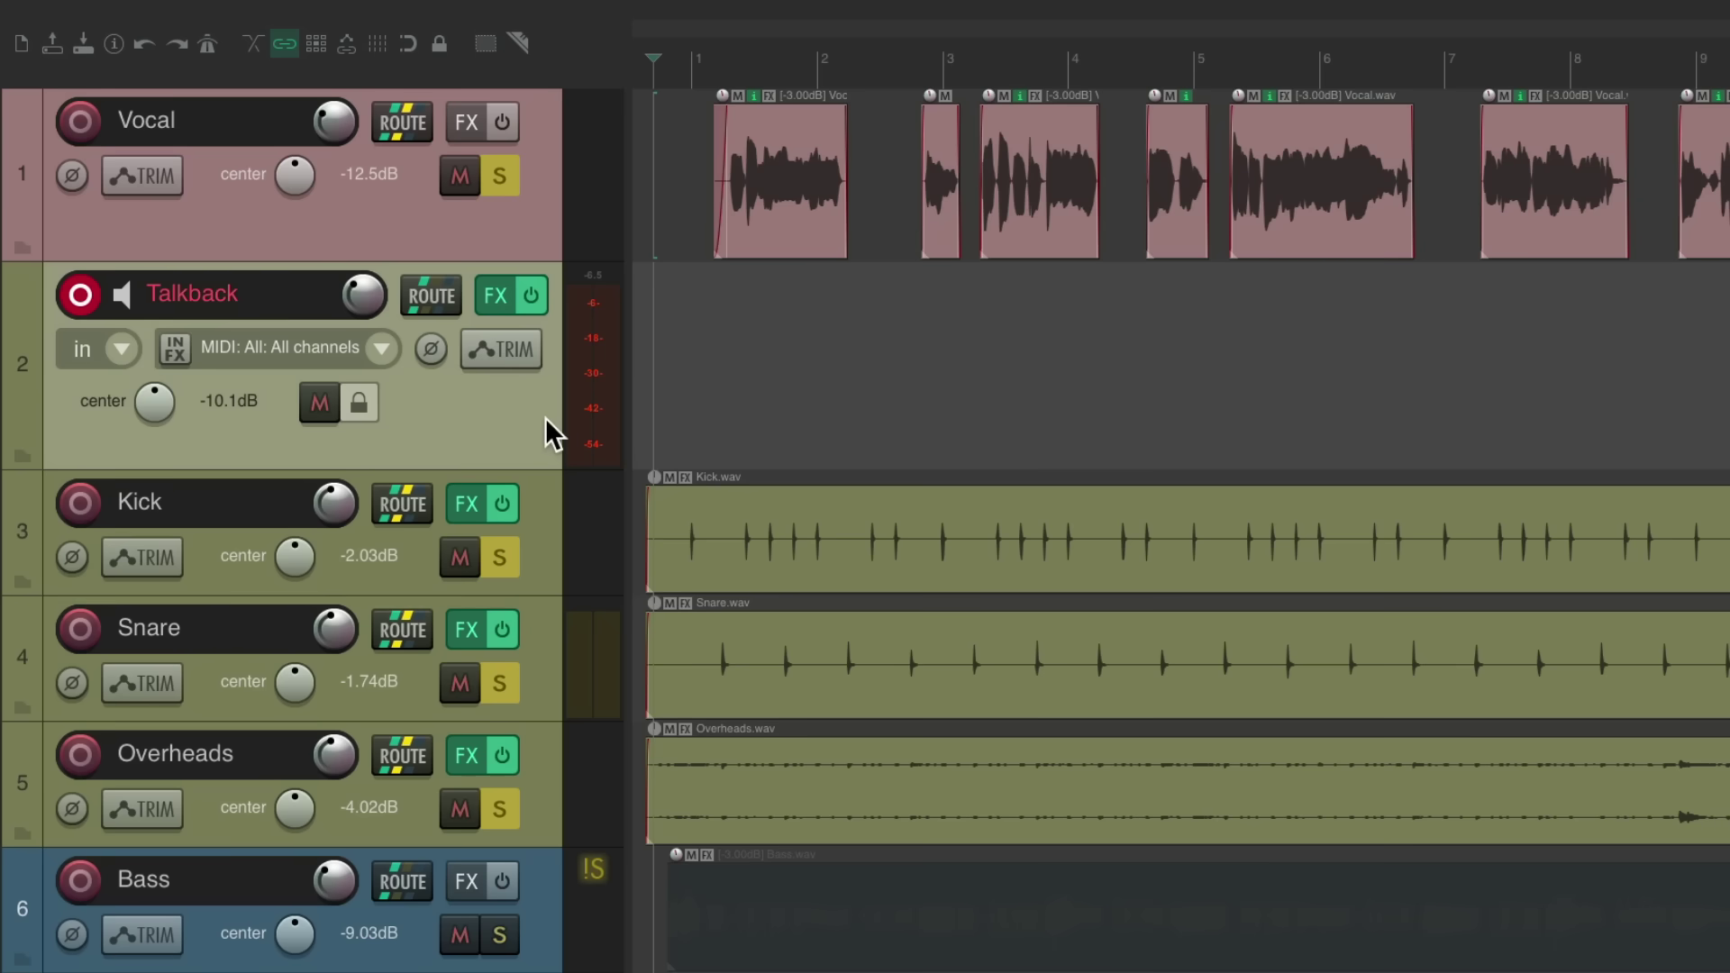
pyautogui.press('space')
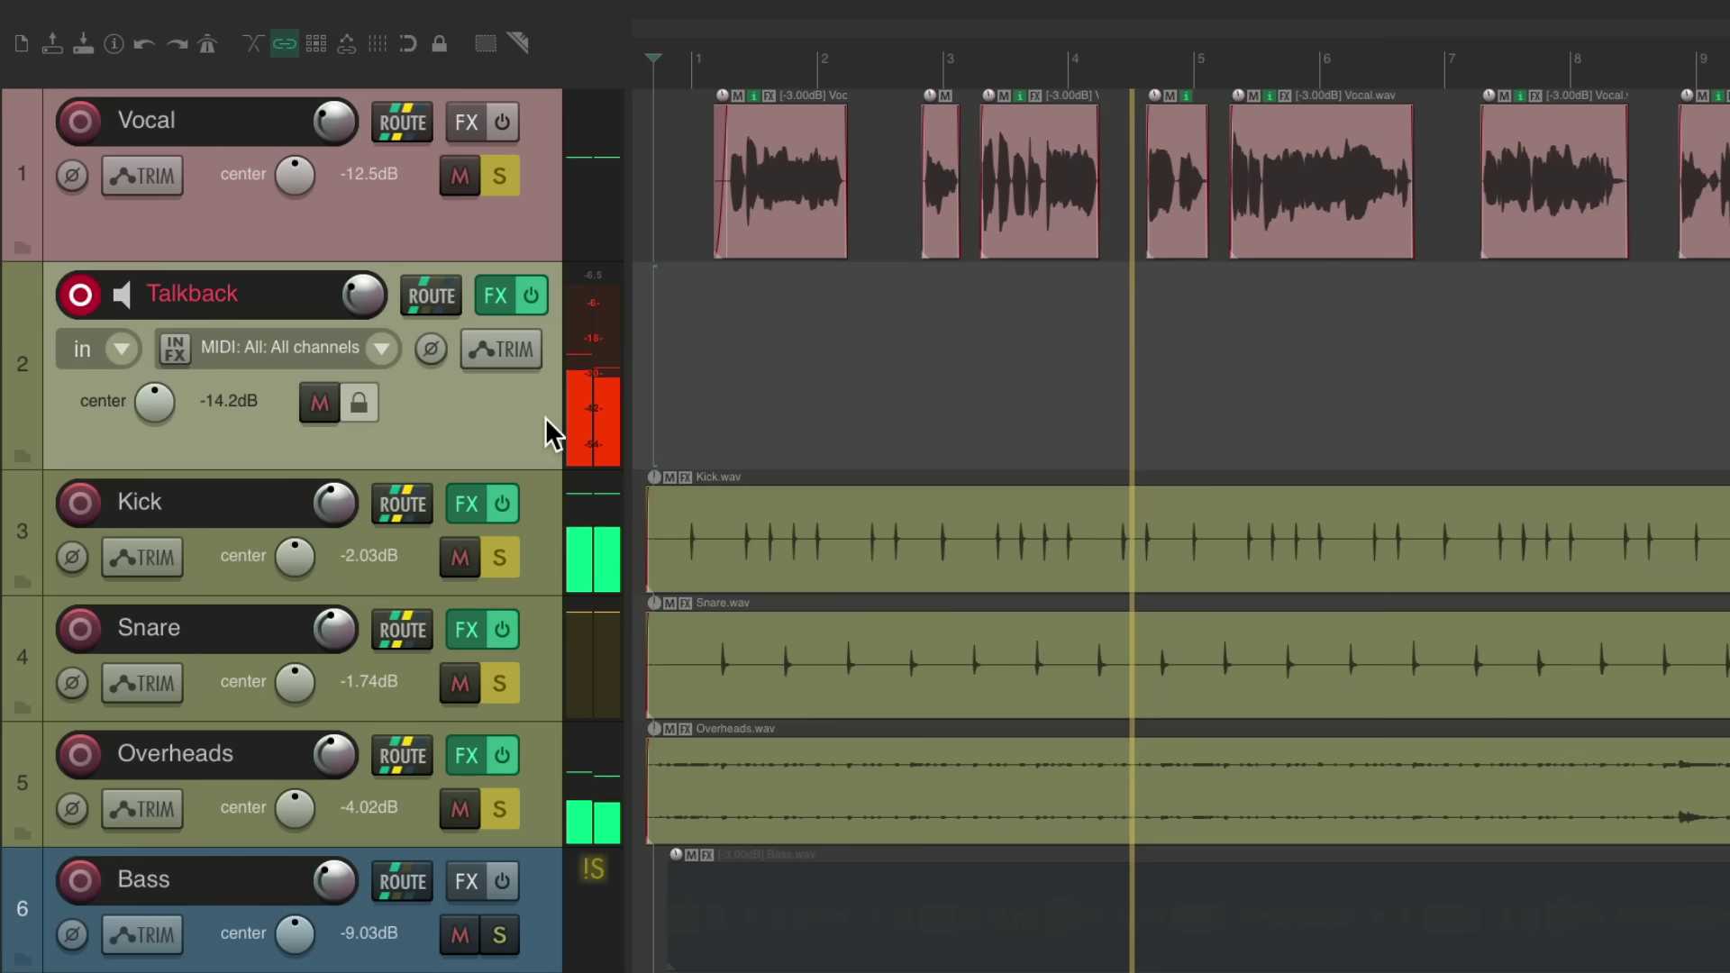
pyautogui.press('space')
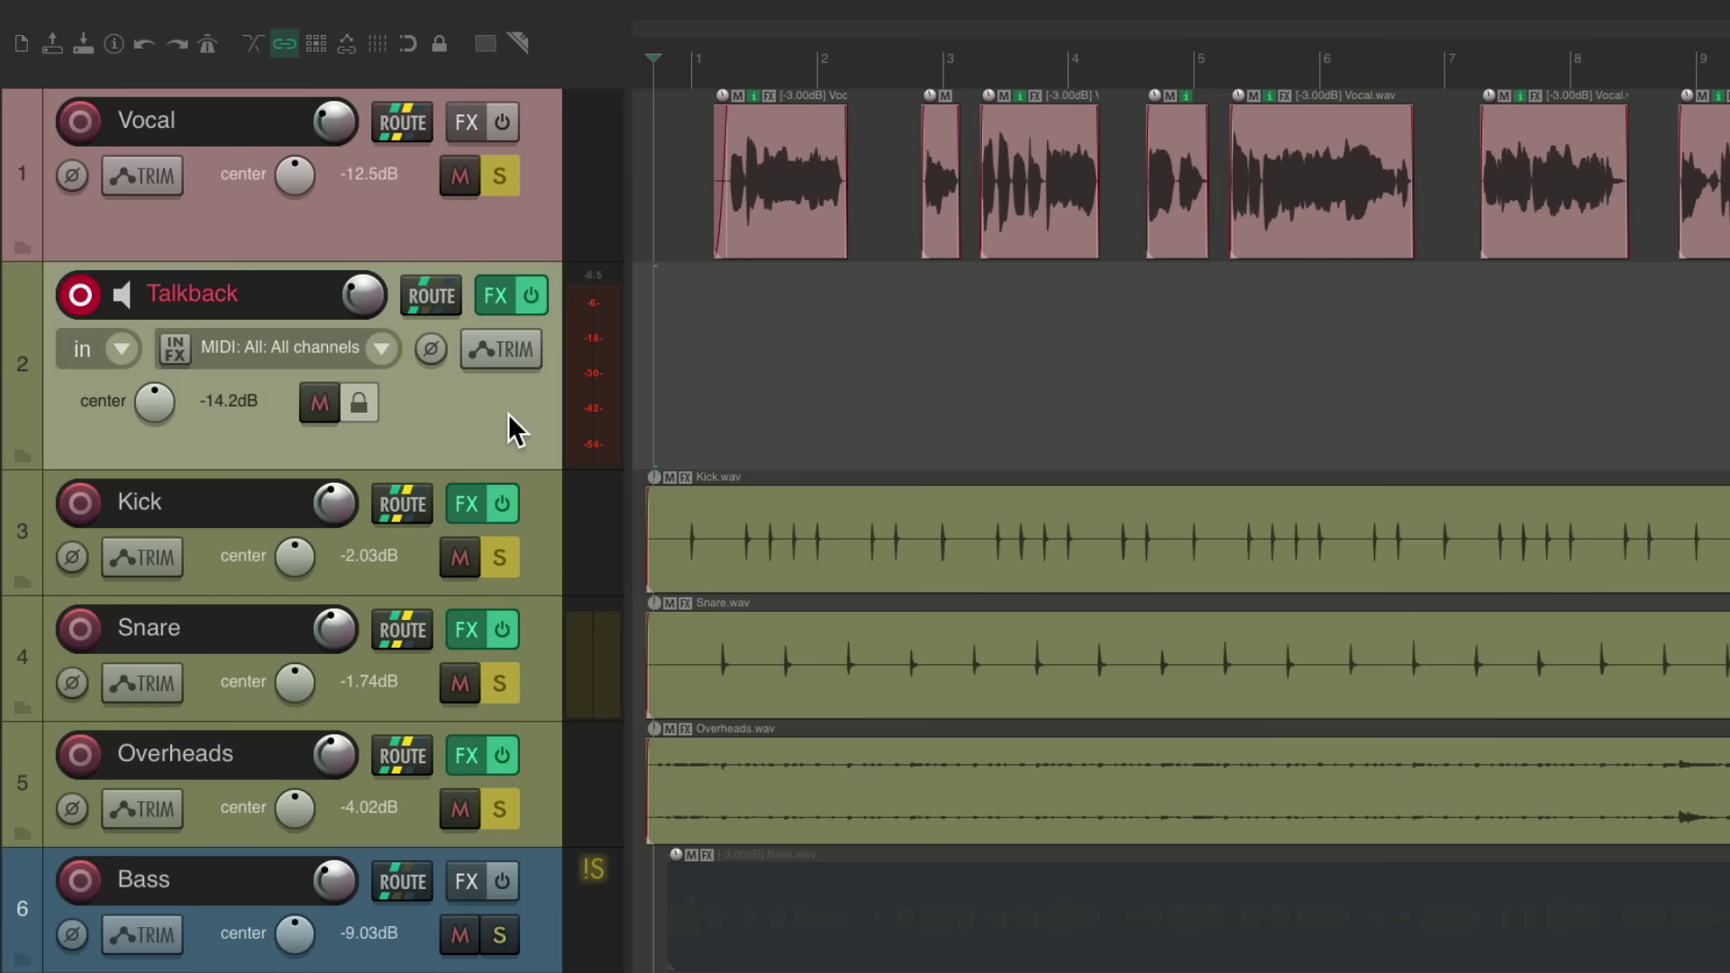
pyautogui.click(500, 178)
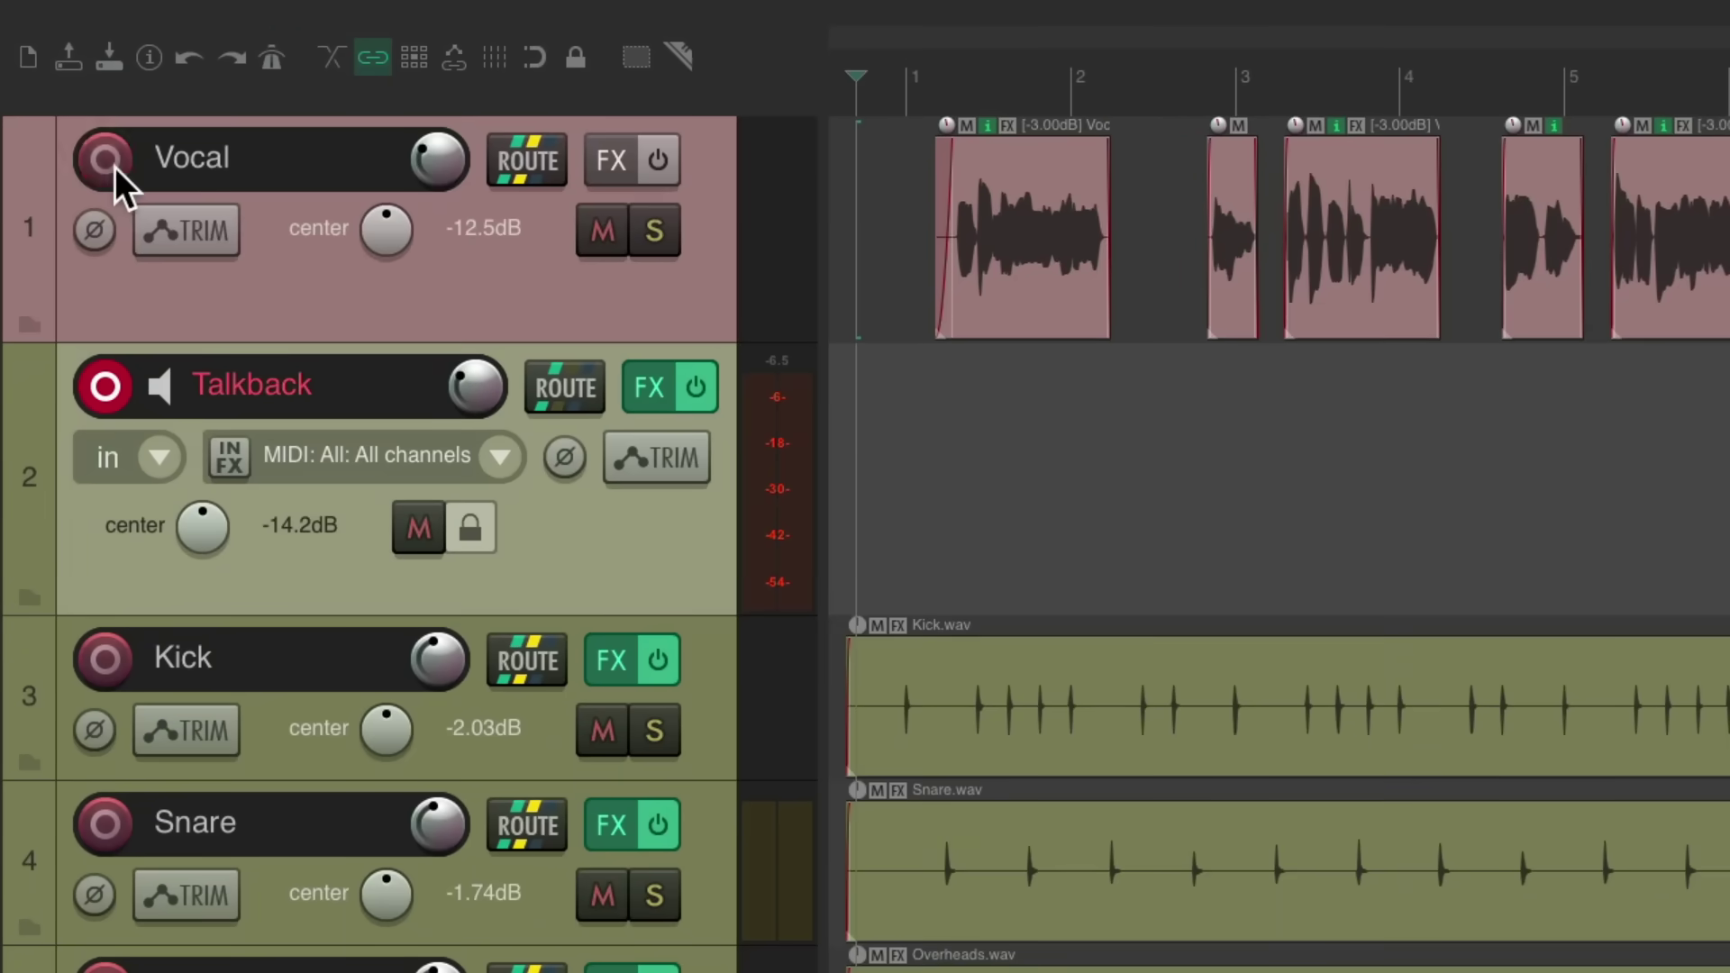
# Arm the Vocal track for recording and set the Talkback track's input to mono Vocal Mic
pyautogui.click(109, 162)
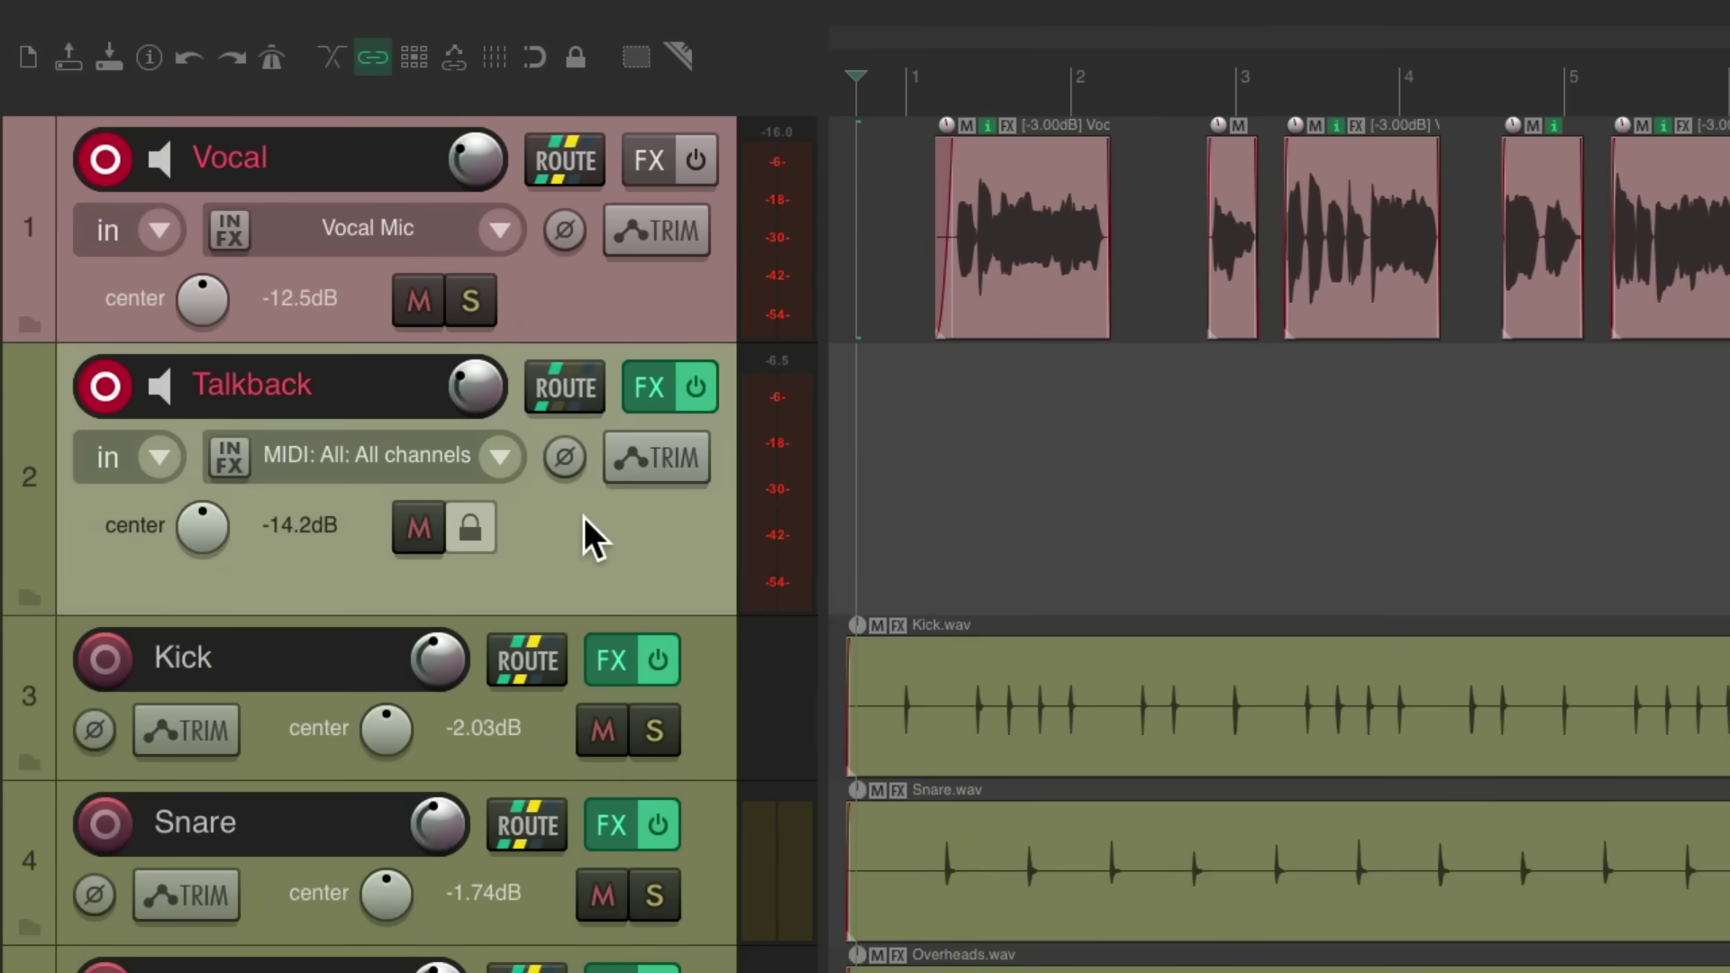
pyautogui.click(502, 466)
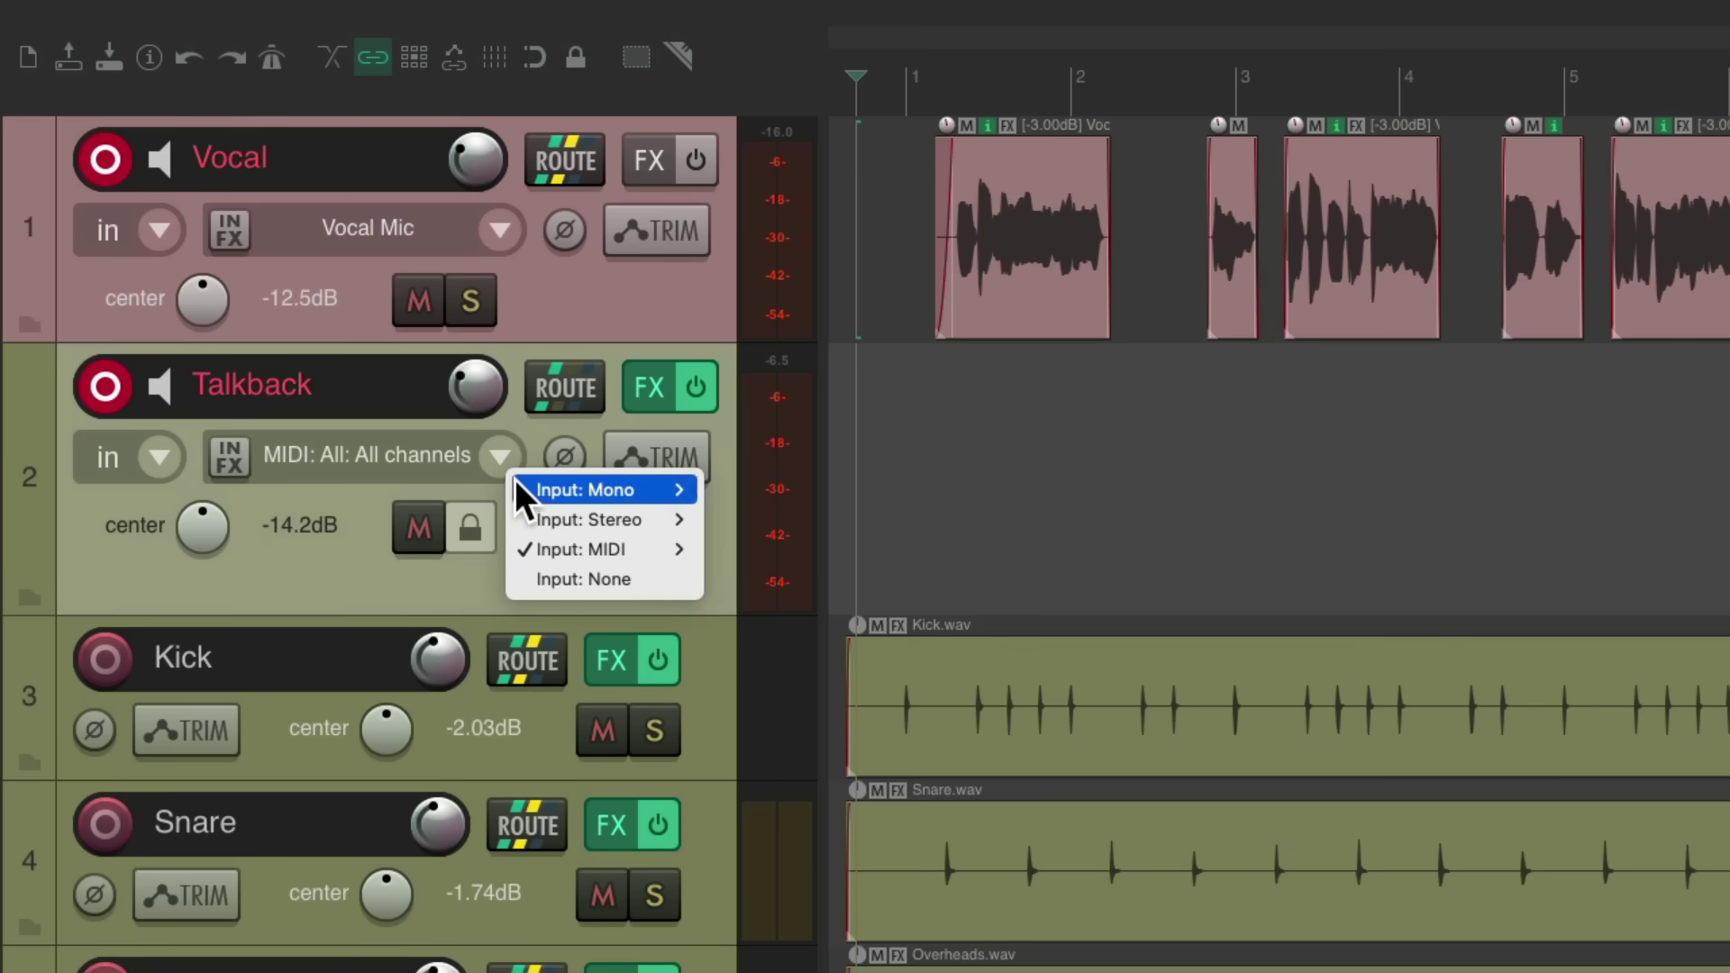
pyautogui.moveTo(544, 487)
pyautogui.click(792, 548)
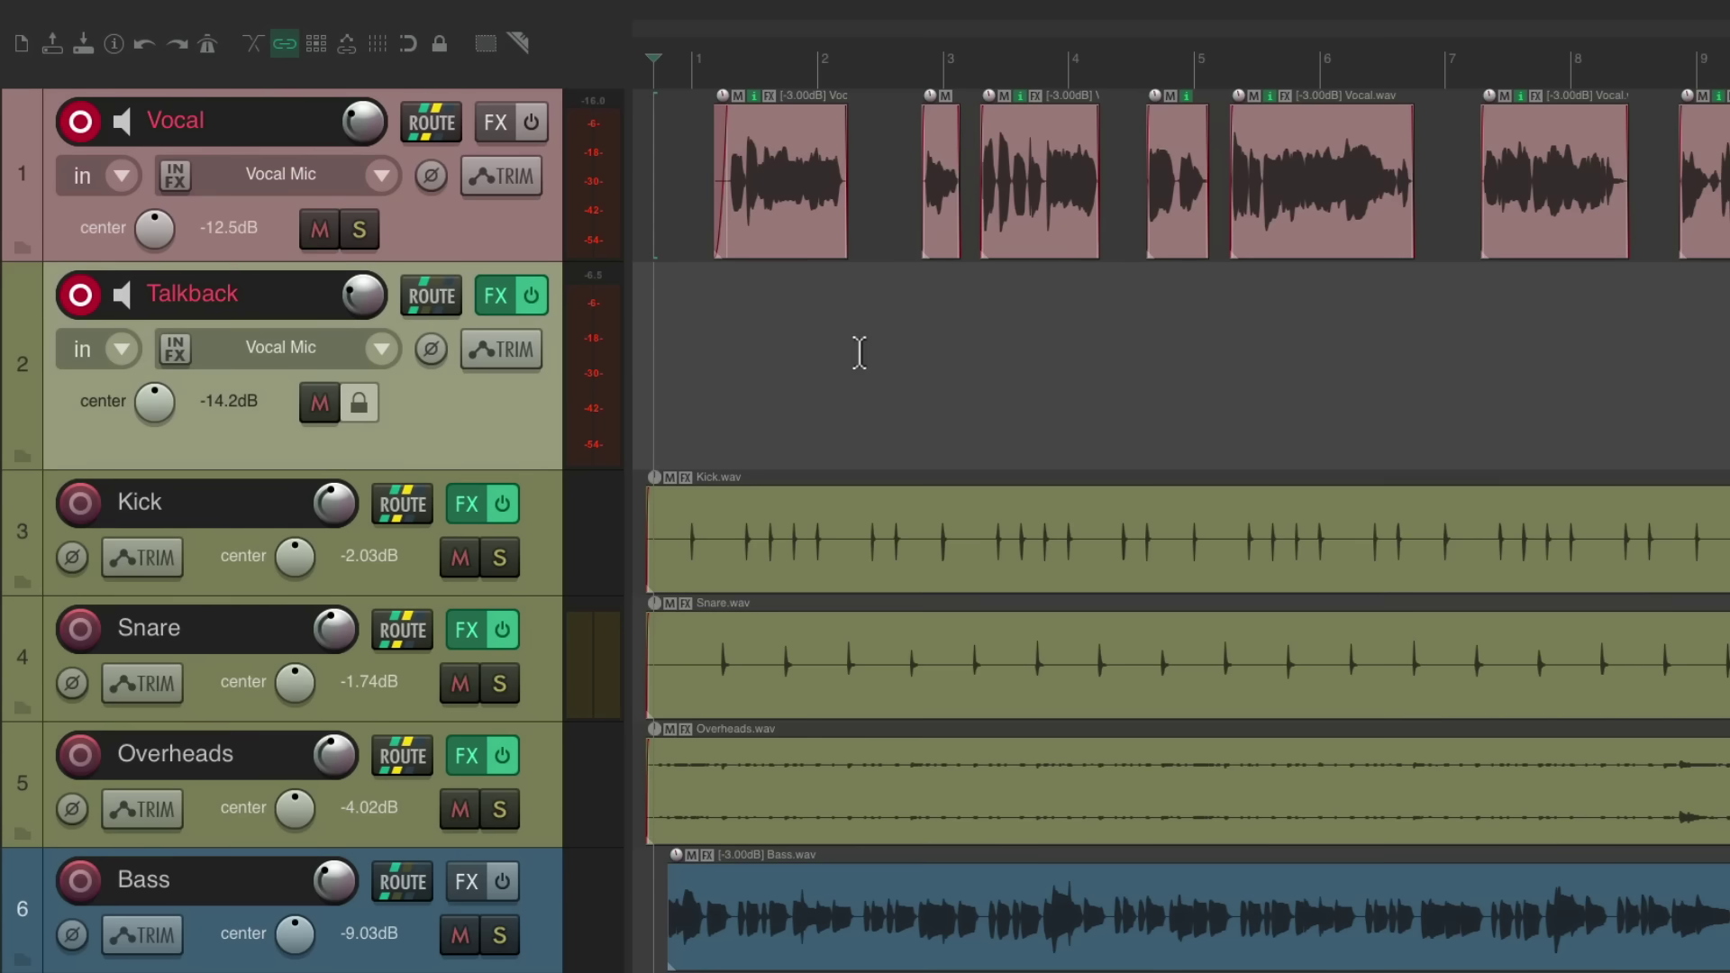
# Record a short take on the armed Vocal and Talkback tracks from the project start, and undo the recording
pyautogui.hotkey('ctrl', 'r')
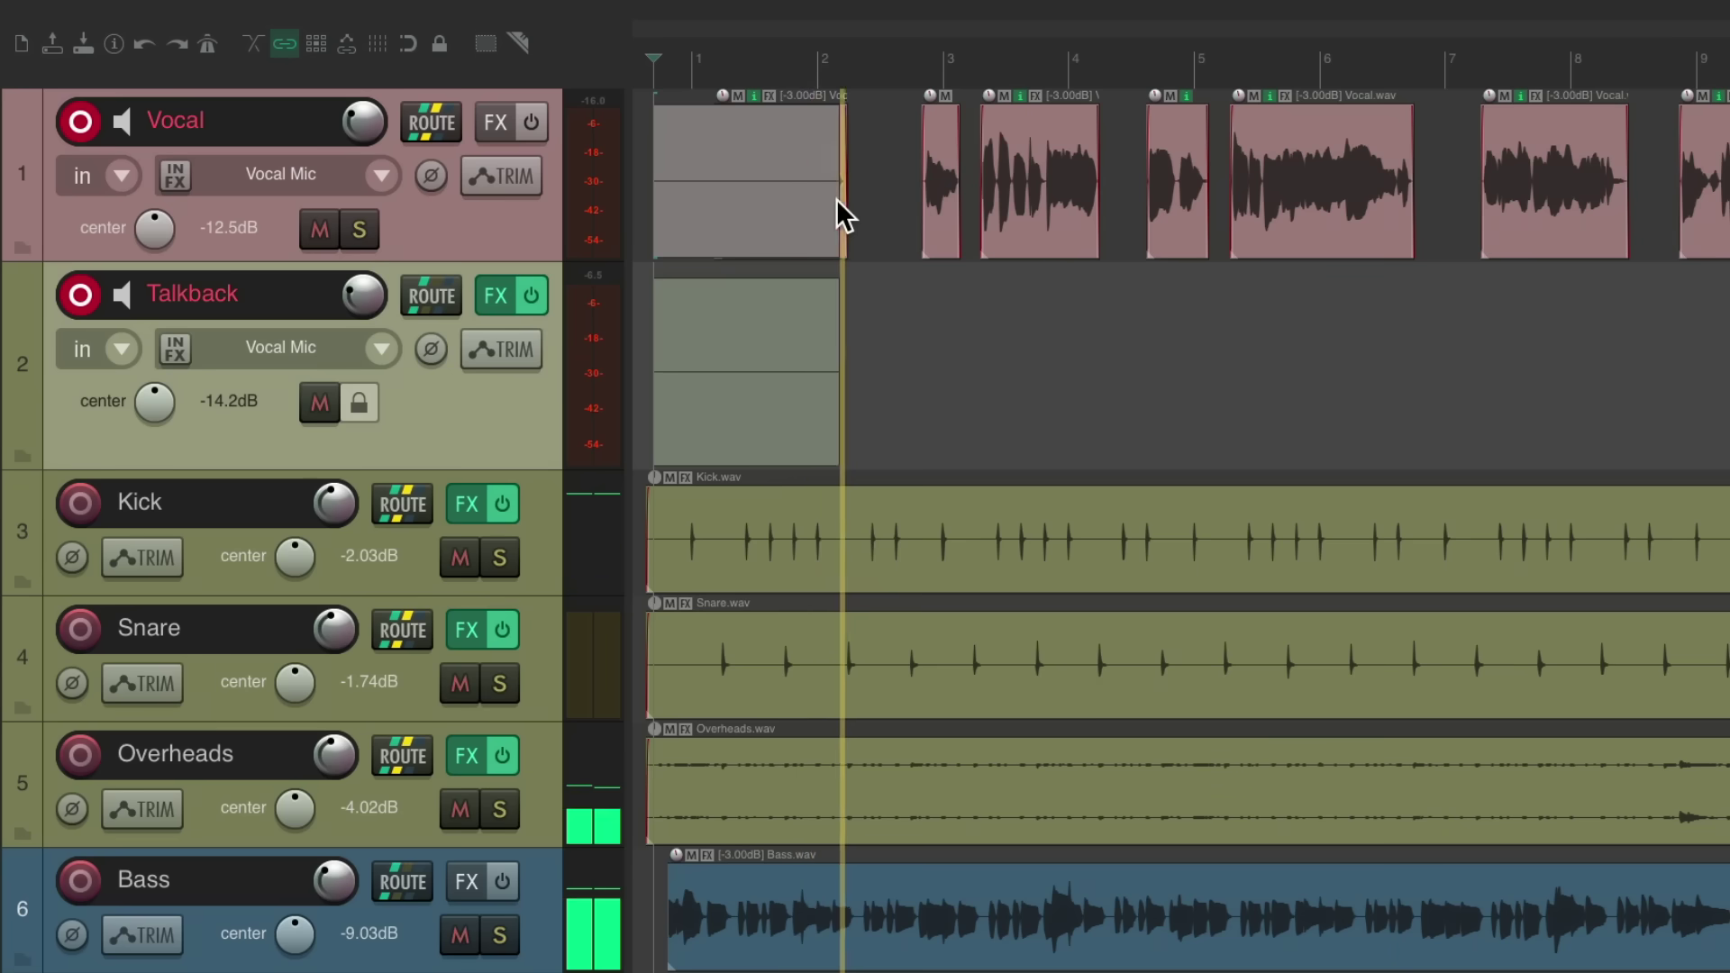
pyautogui.press('space')
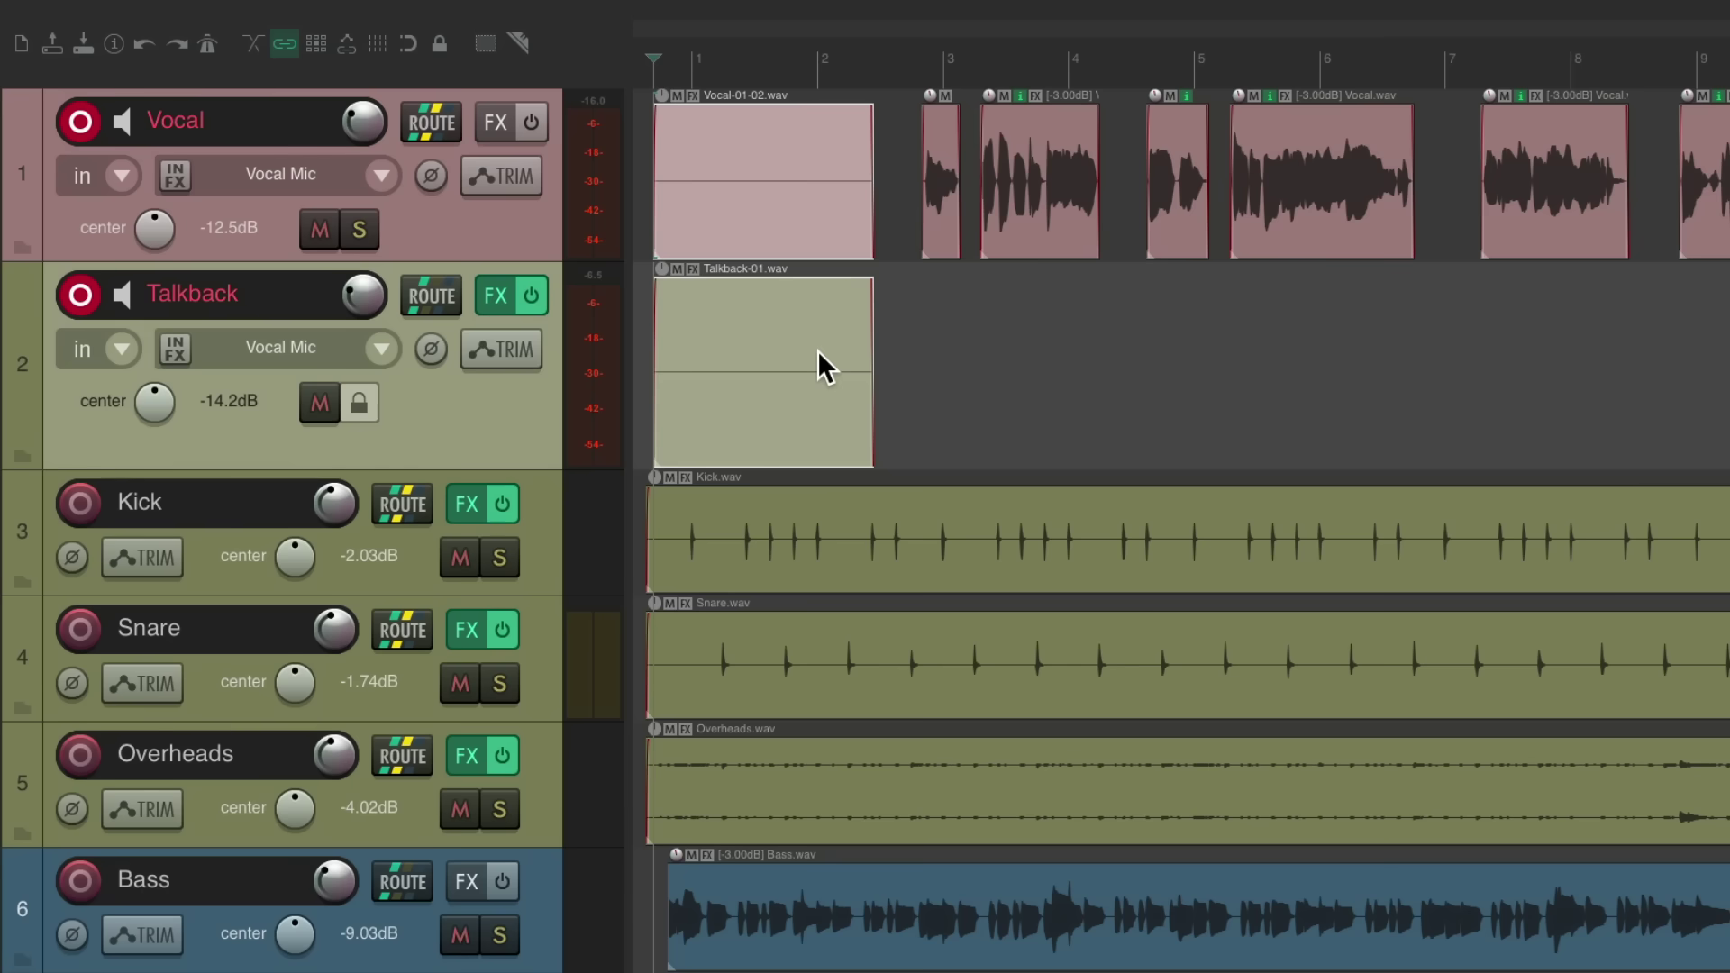
pyautogui.hotkey('ctrl', 'z')
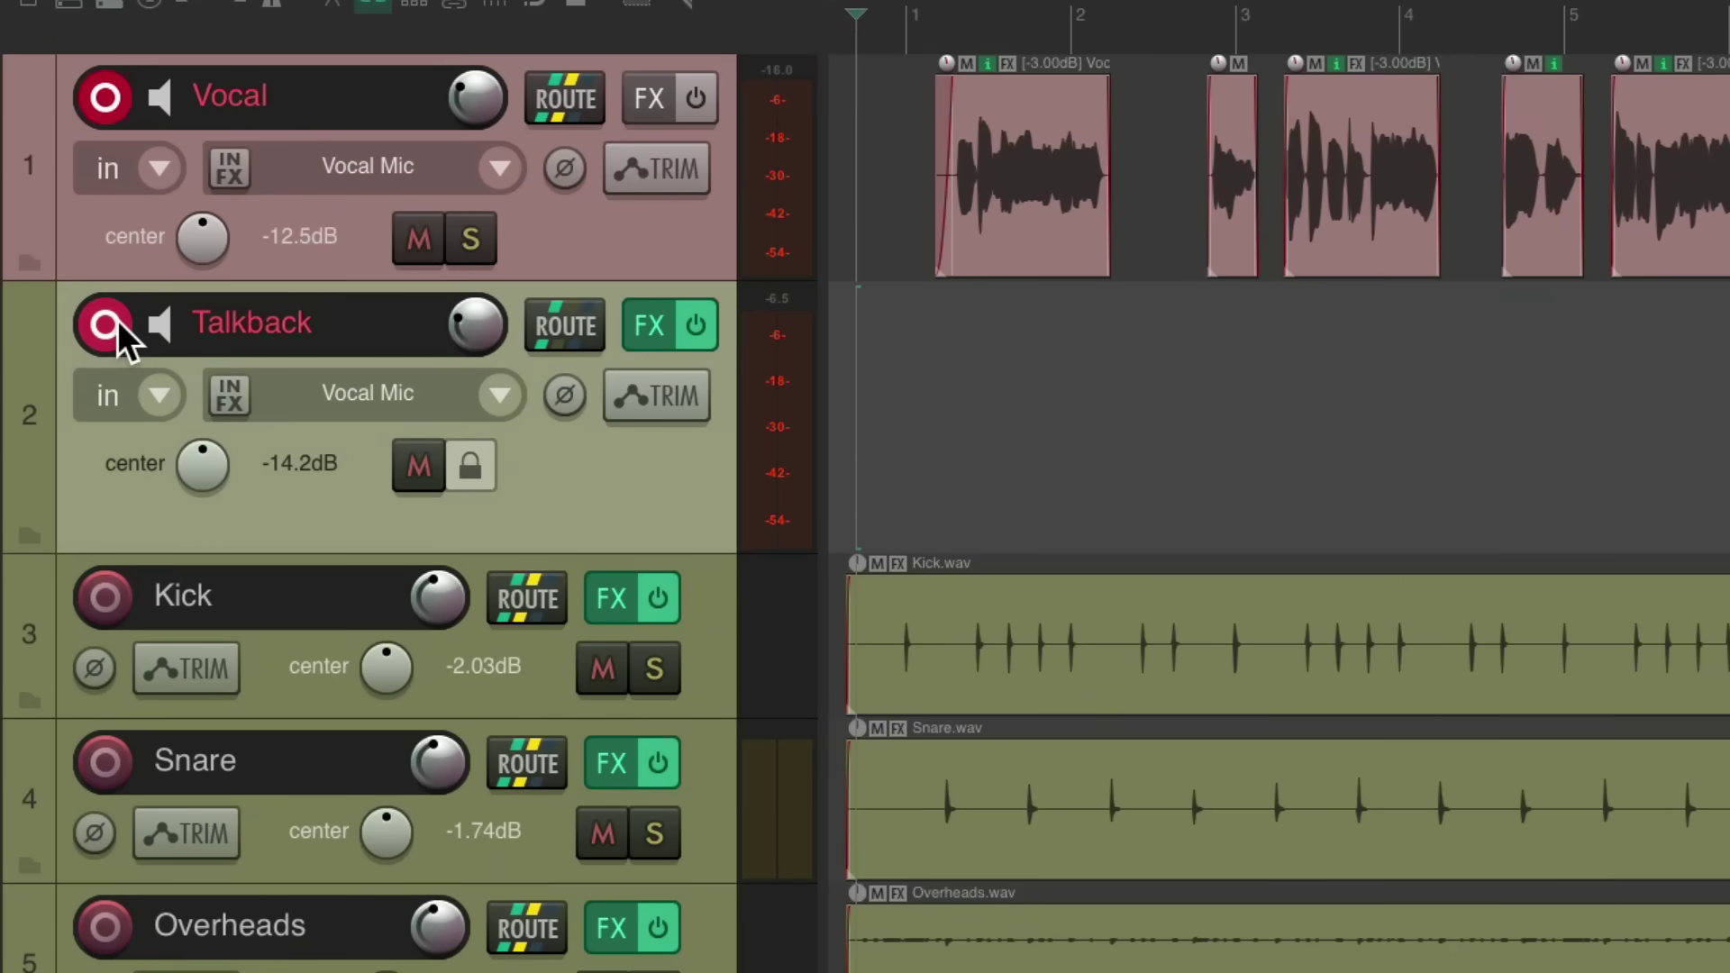
# Set Talkback to Record: disable (input monitoring only) and record a short take on the Vocal track from the project start
pyautogui.rightClick(117, 321)
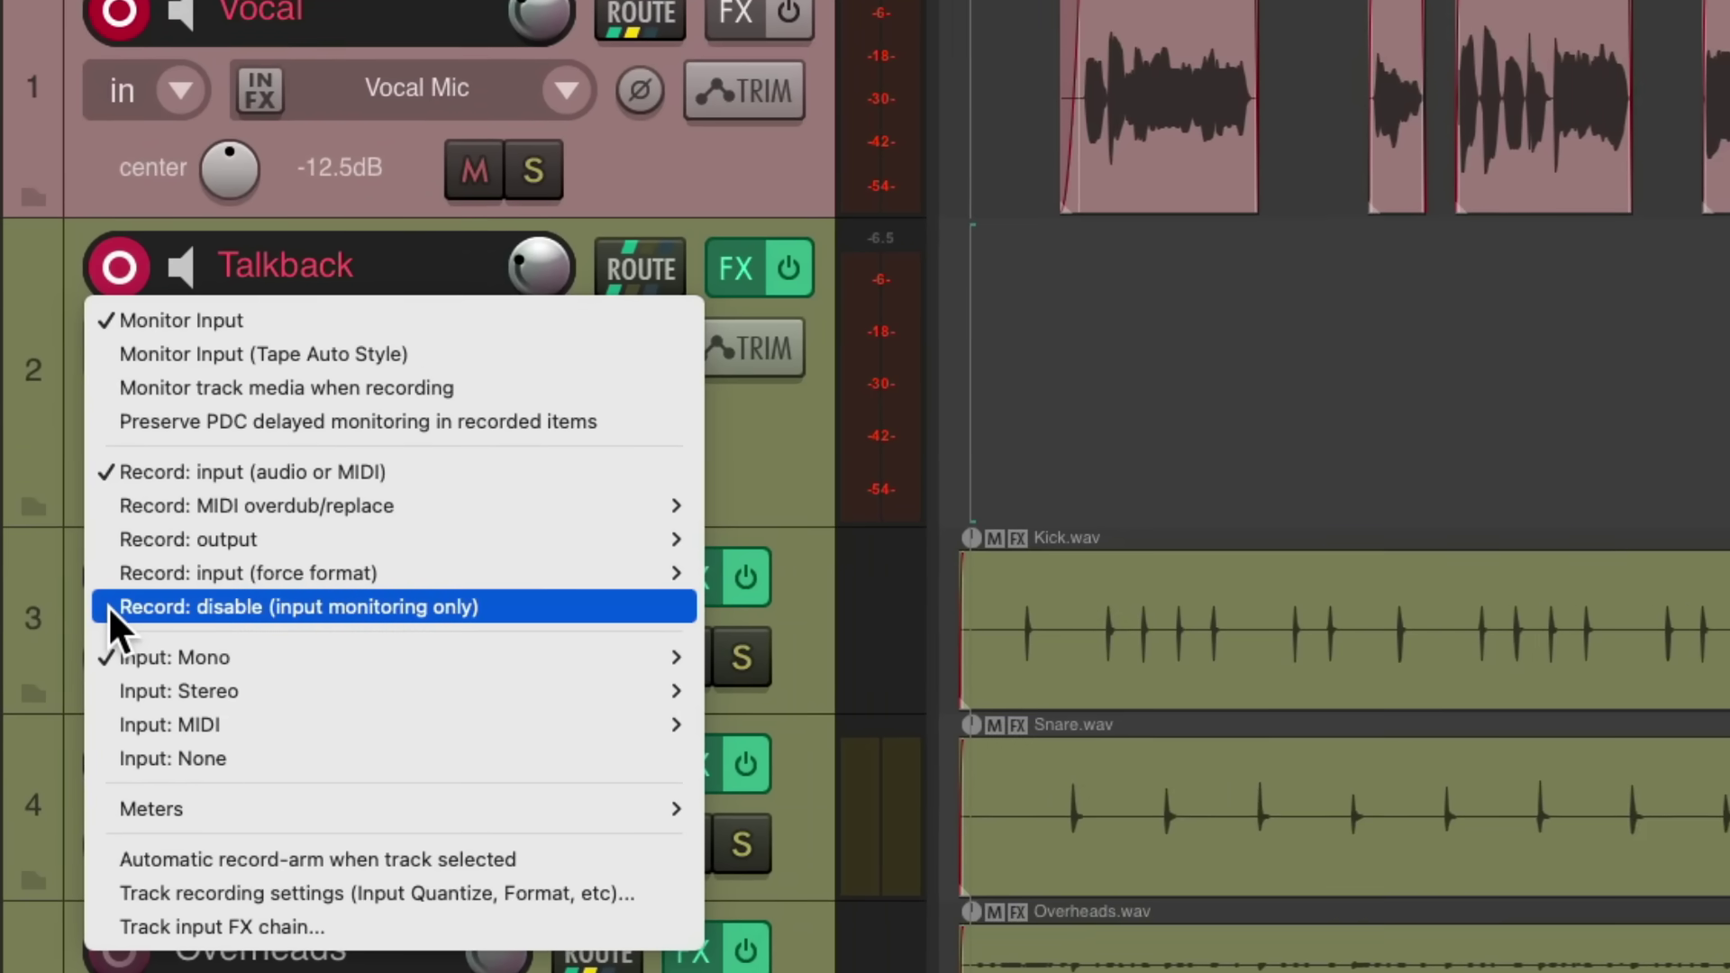
pyautogui.click(491, 603)
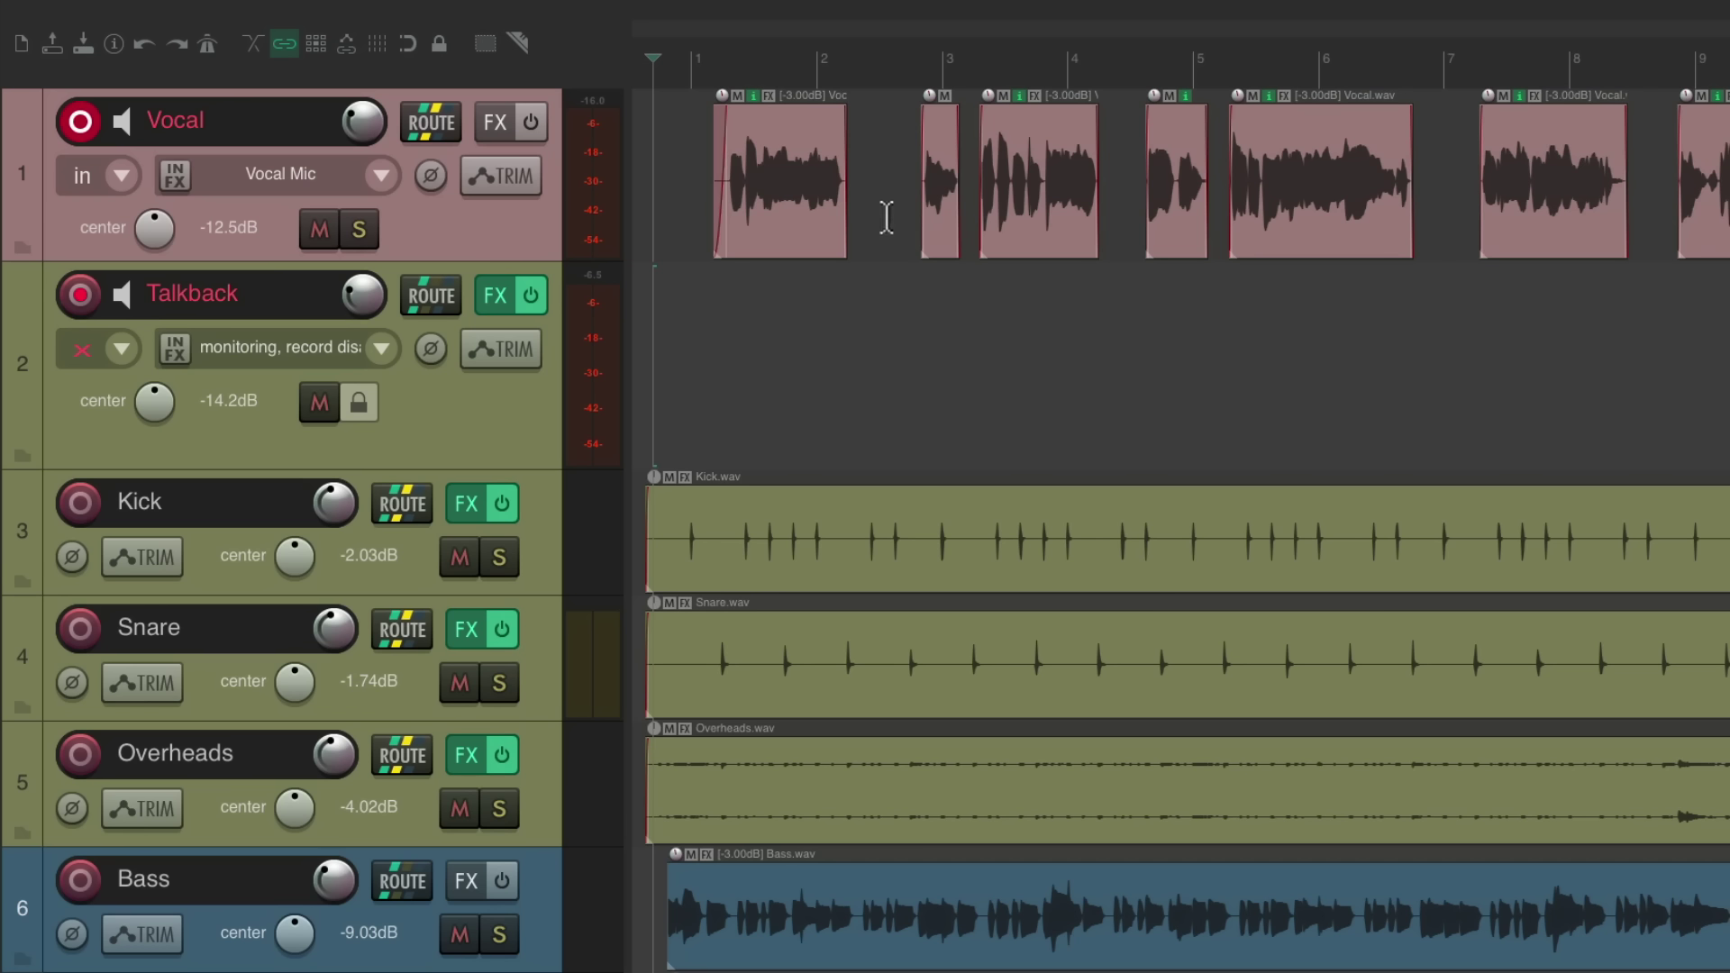
pyautogui.hotkey('ctrl', 'r')
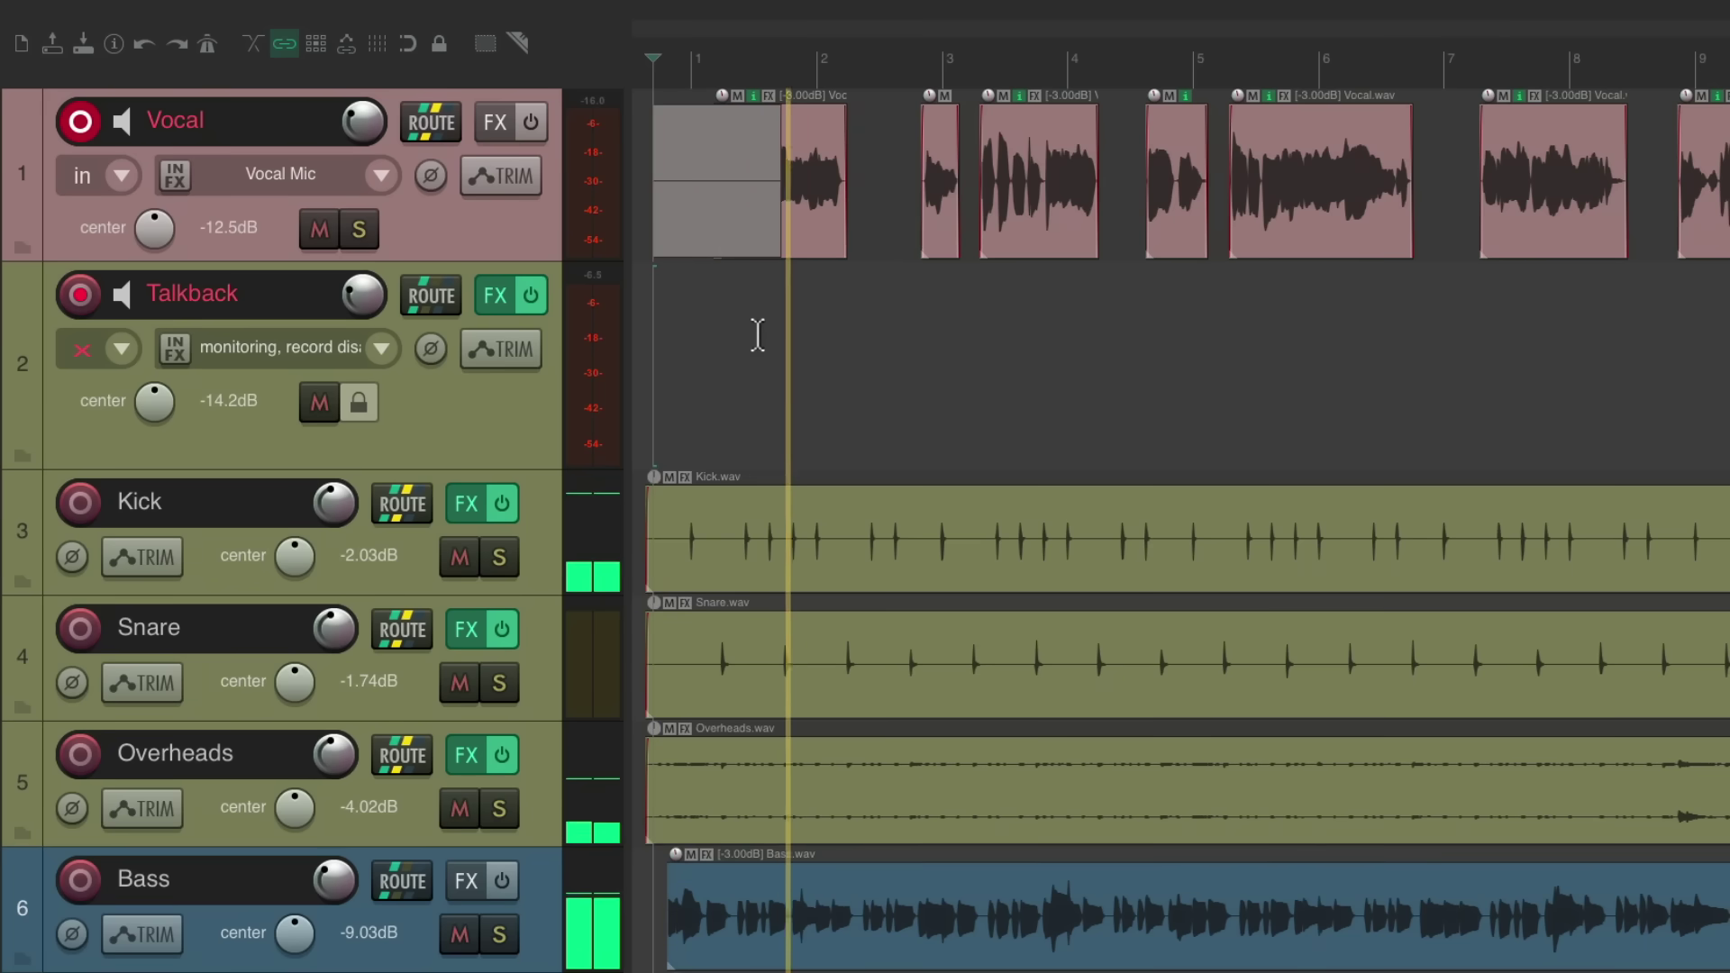
pyautogui.press('space')
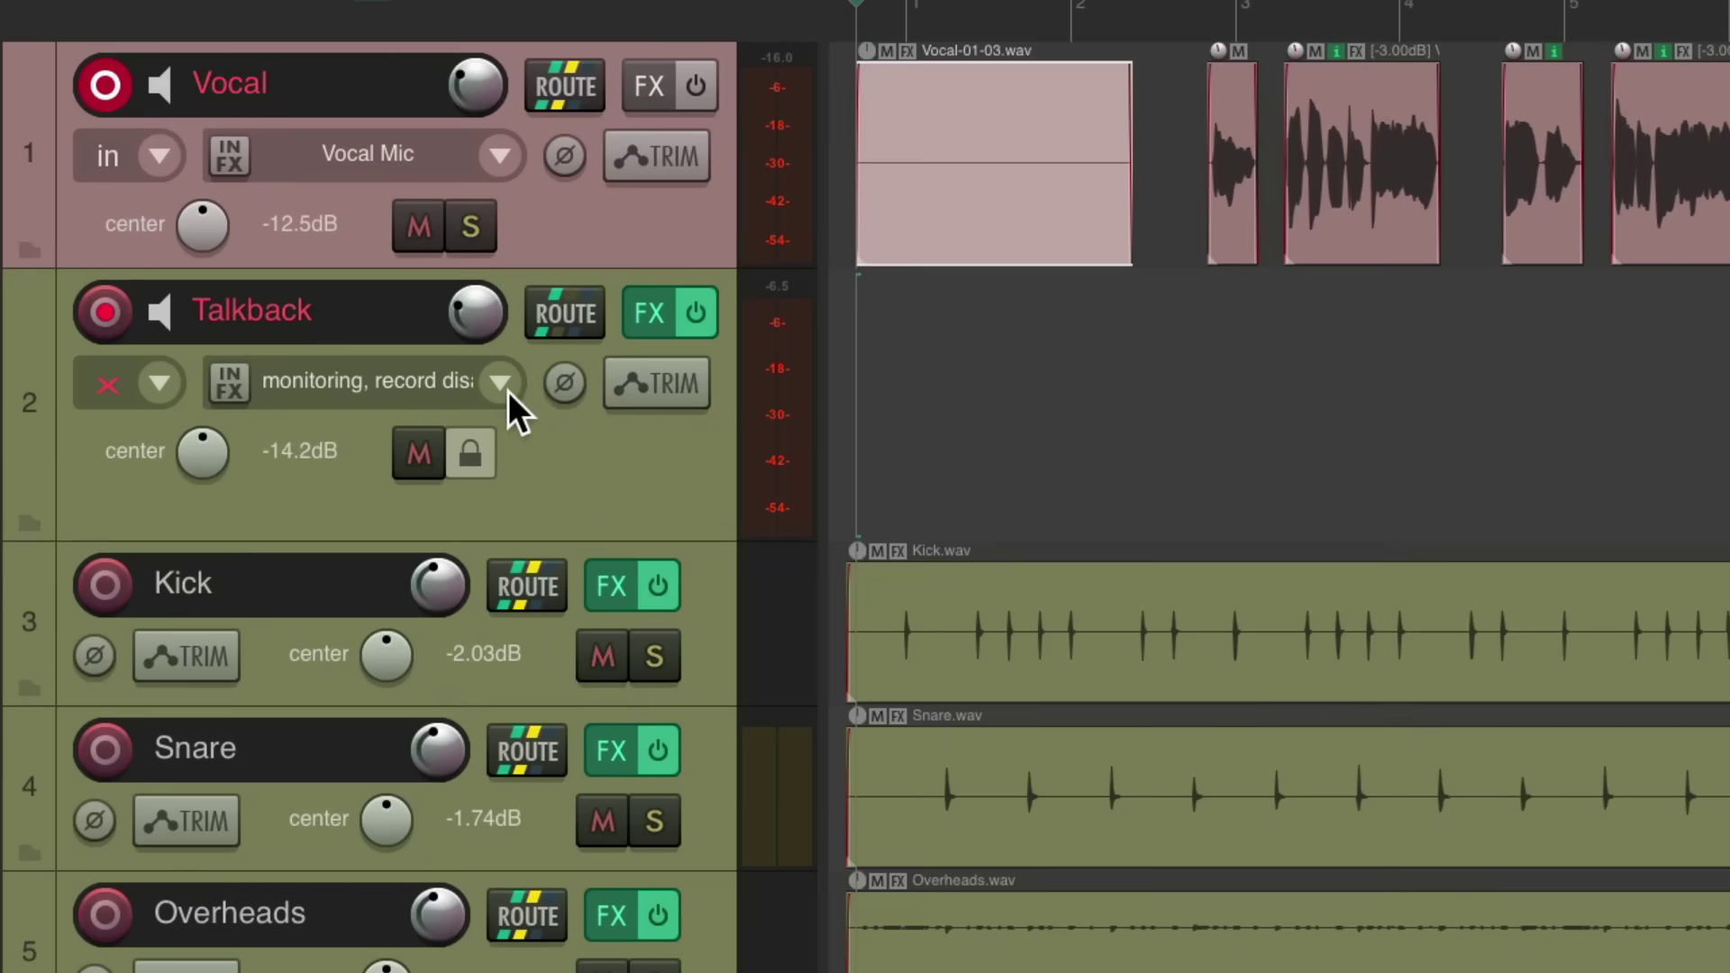
# Choose an input source for the monitoring-only Talkback track
pyautogui.click(388, 355)
pyautogui.moveTo(403, 406)
pyautogui.click(730, 473)
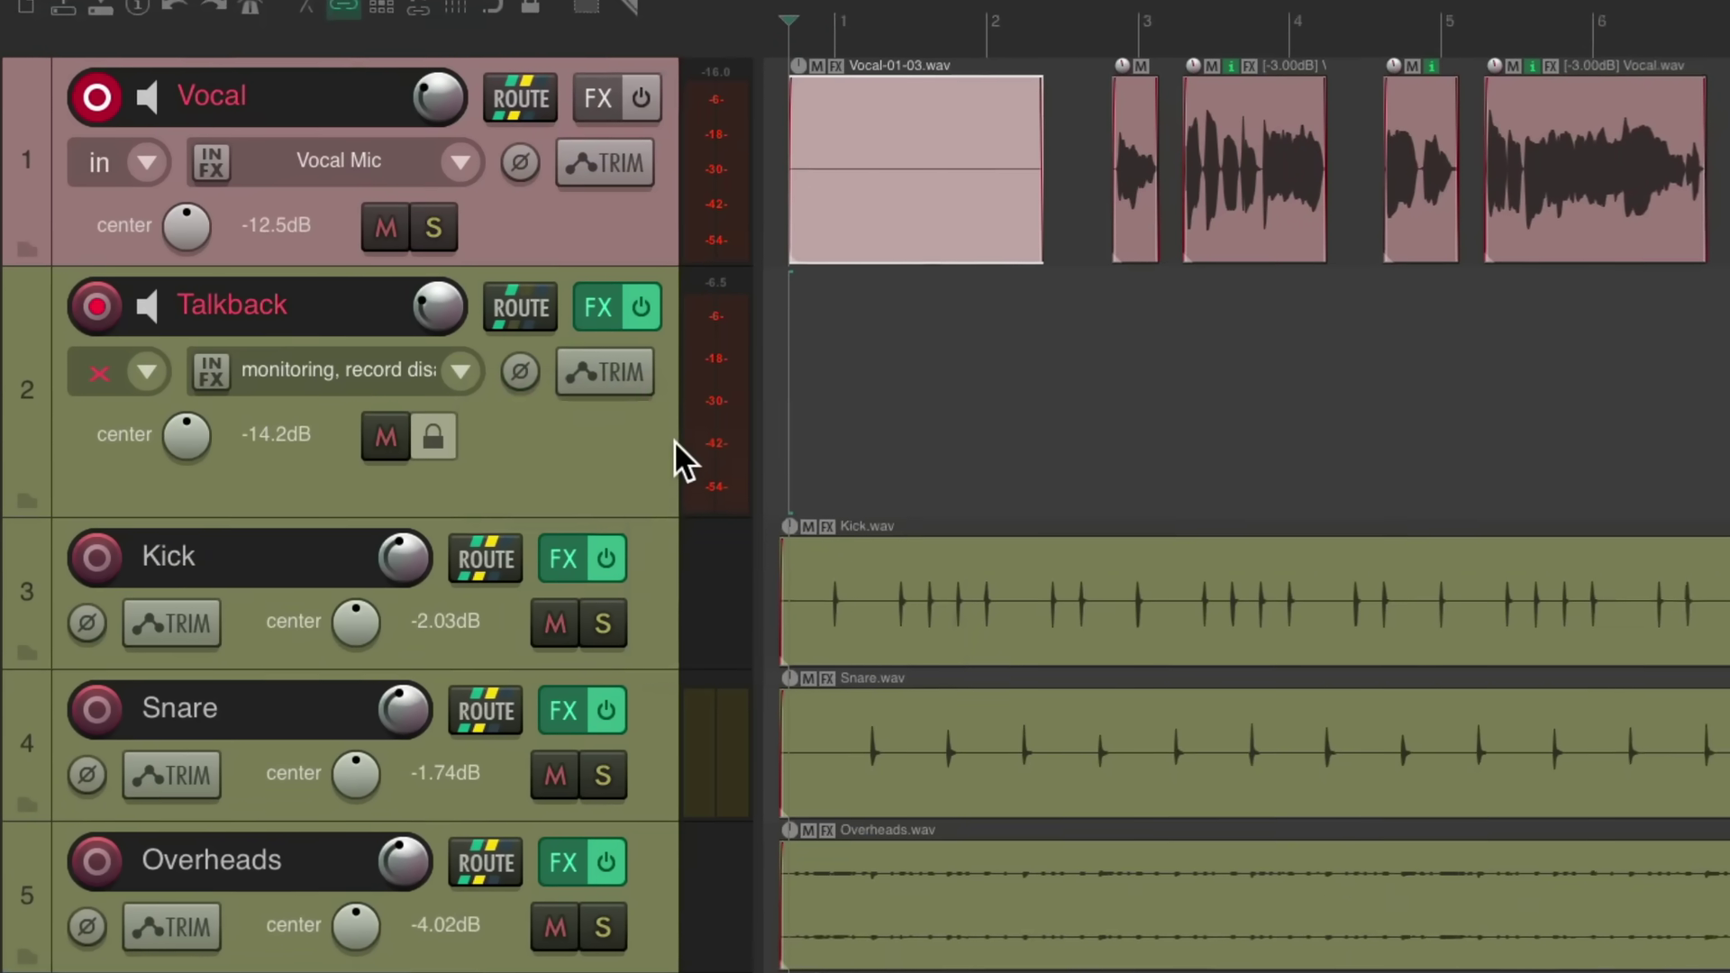